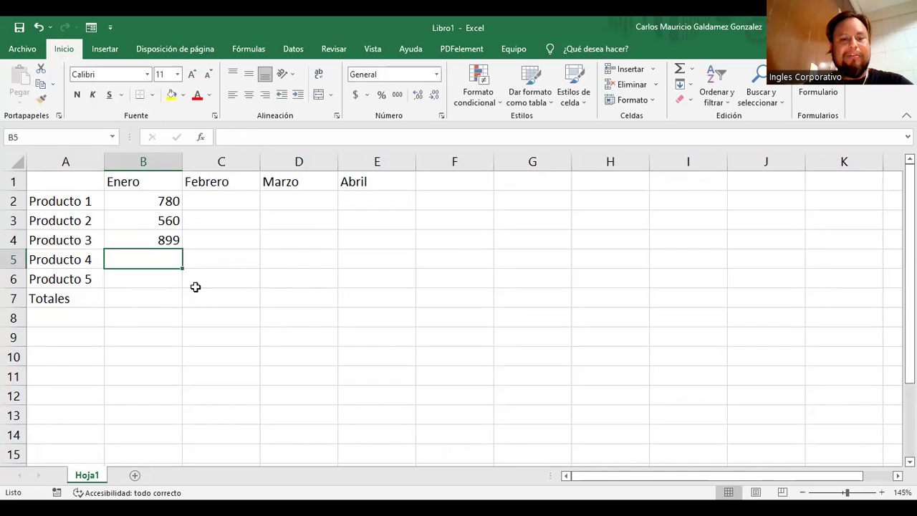
Enter the Enero values 235 for Producto 4 and 450 for Producto 5.
type("235")
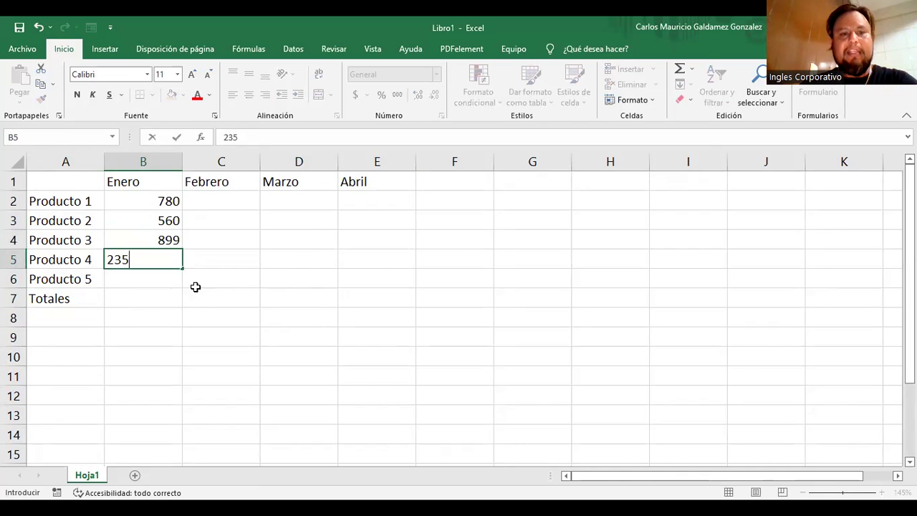
key("Return")
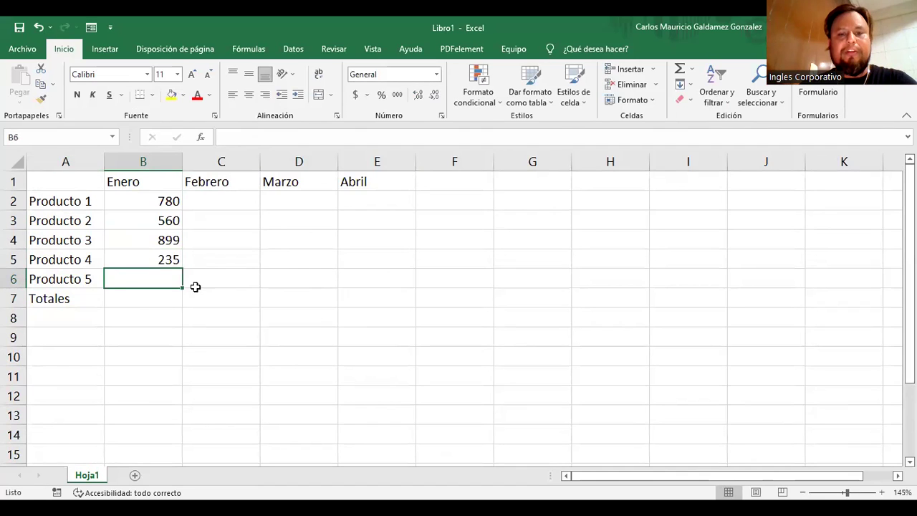
type("450")
key("Return")
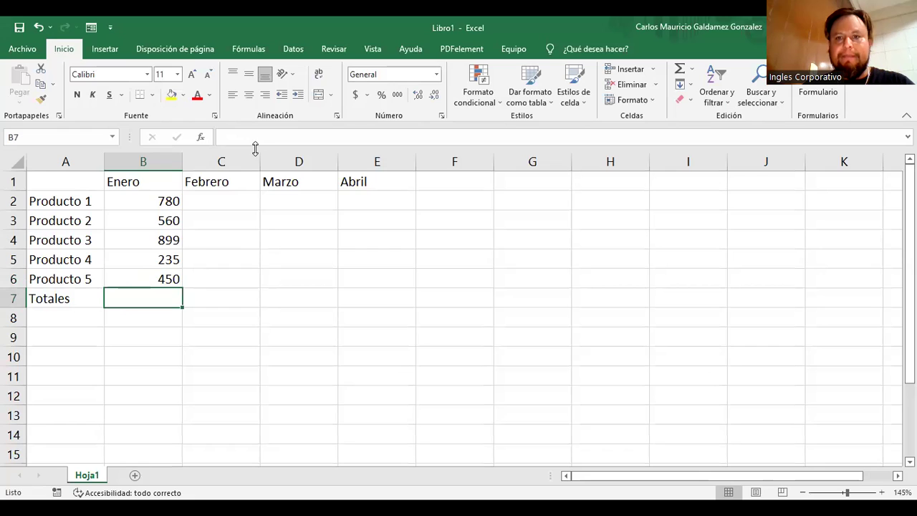
Copy the Enero values of Producto 3 to 5 and paste them into the month columns starting at C2, D4 and E2.
left_click(223, 198)
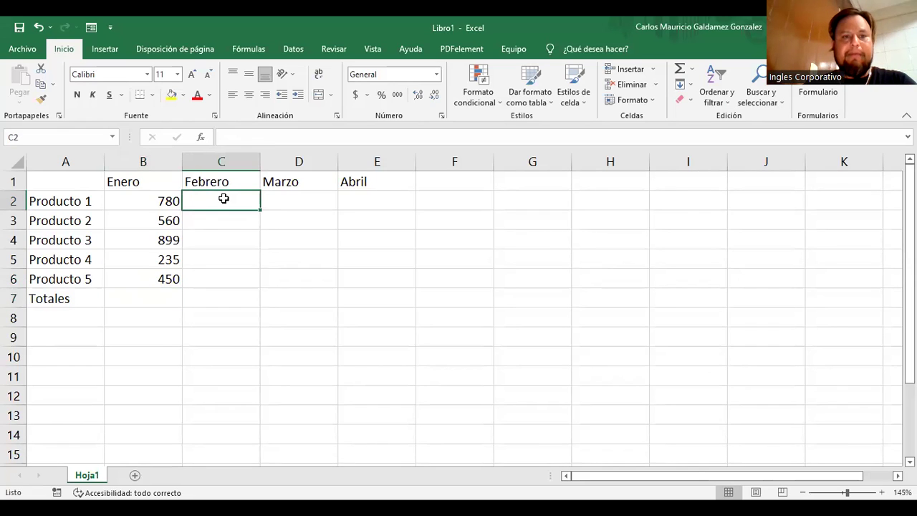
left_click_drag(171, 239, 150, 278)
key("ctrl+c")
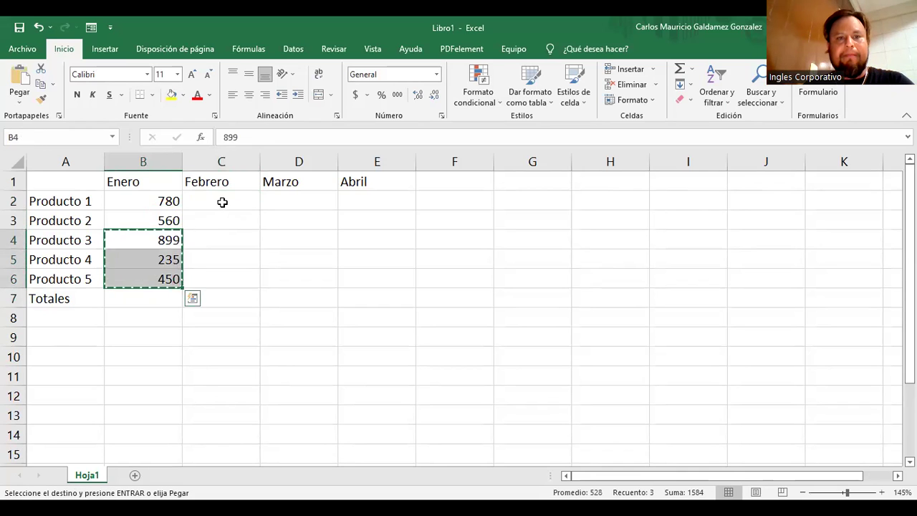
left_click(222, 202)
key("ctrl+v")
left_click(288, 239)
key("ctrl+v")
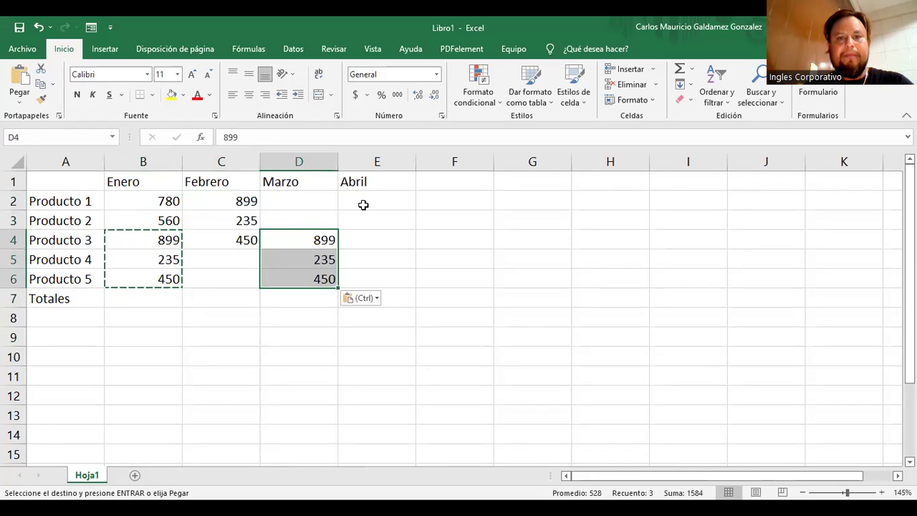
left_click(363, 205)
key("ctrl+v")
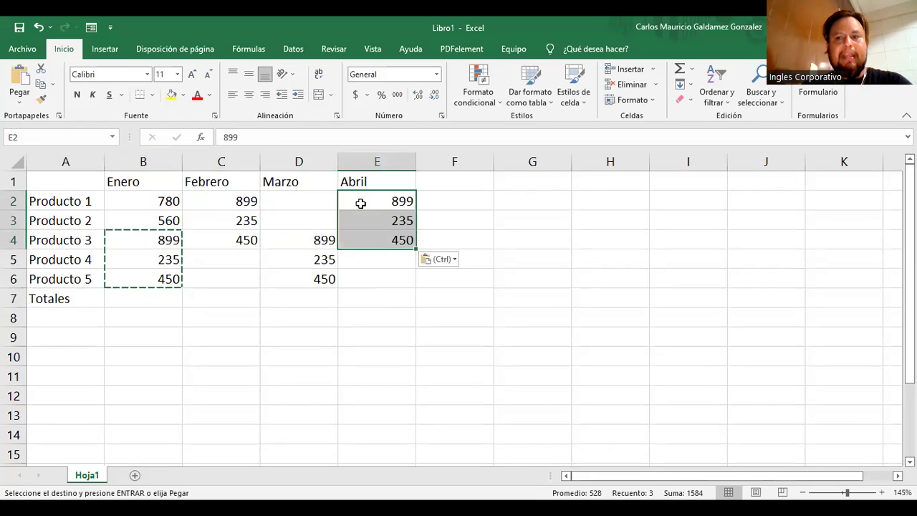
Enter 800 for Producto 4 in Febrero, and 760 and 870 for Producto 1 and 2 in Marzo.
left_click(212, 259)
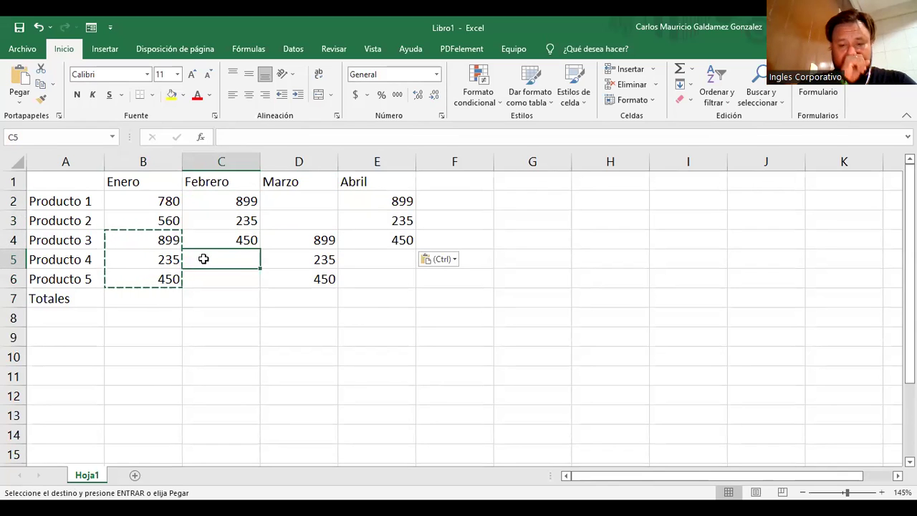
type("800")
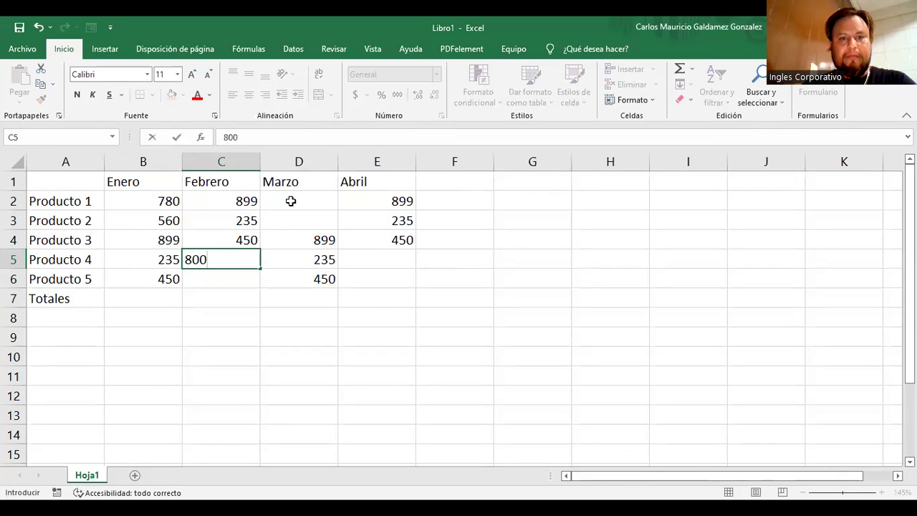
left_click(293, 201)
type("760")
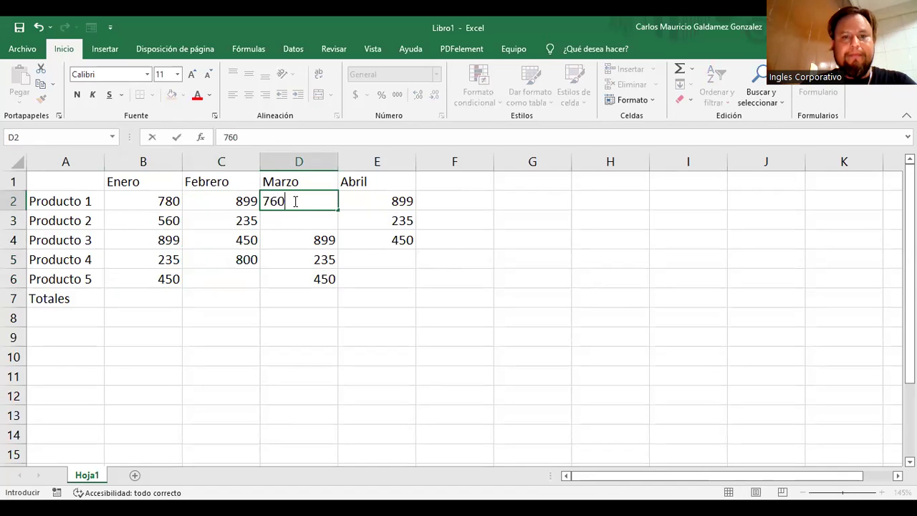
key("Return")
type("870")
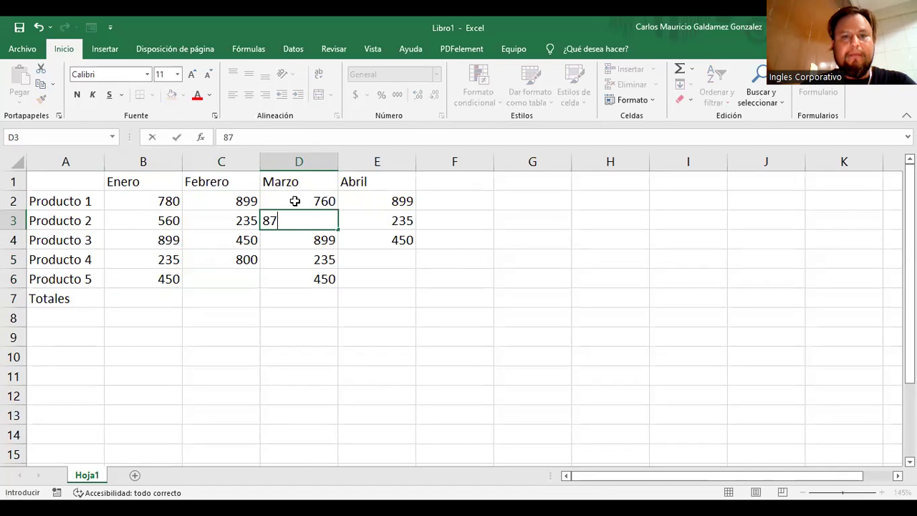
key("Return")
Fill the remaining Producto cells with 345 in C6, 345 in E5 and 567 in E6.
left_click(232, 271)
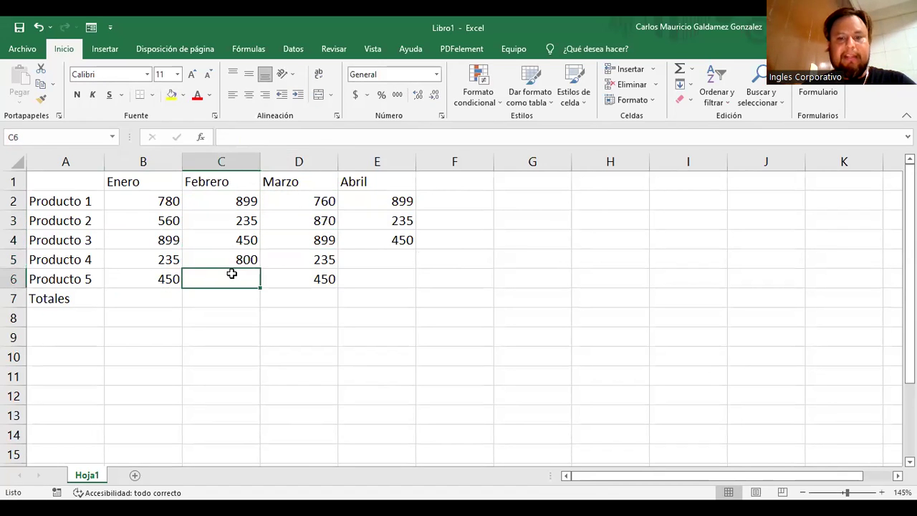
type("345")
left_click(368, 260)
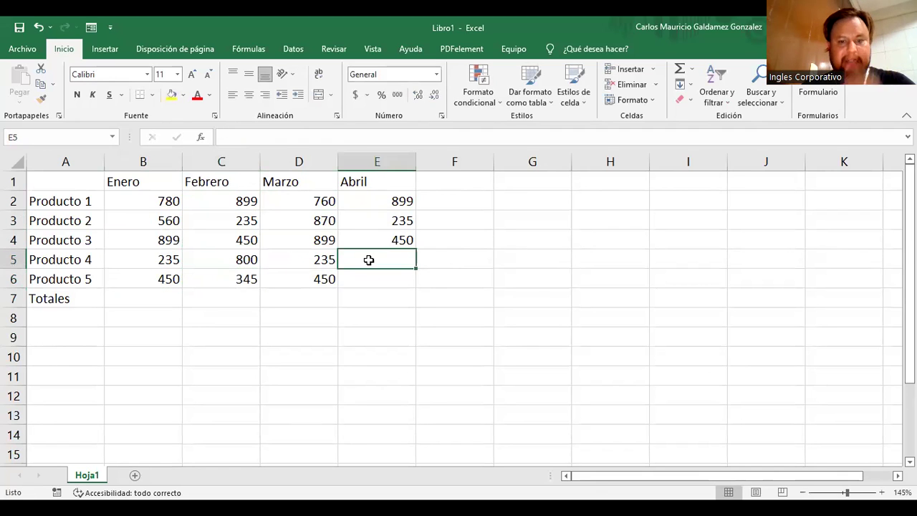
type("345")
left_click(363, 279)
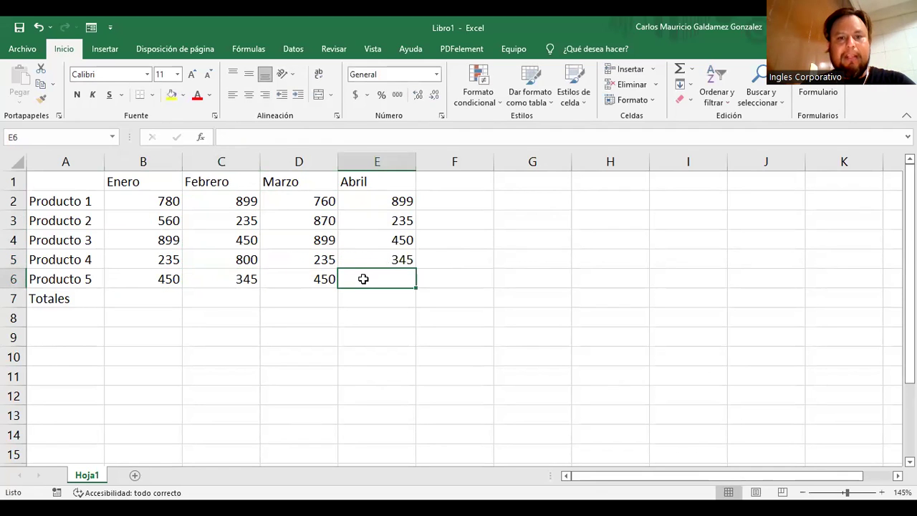
type("567")
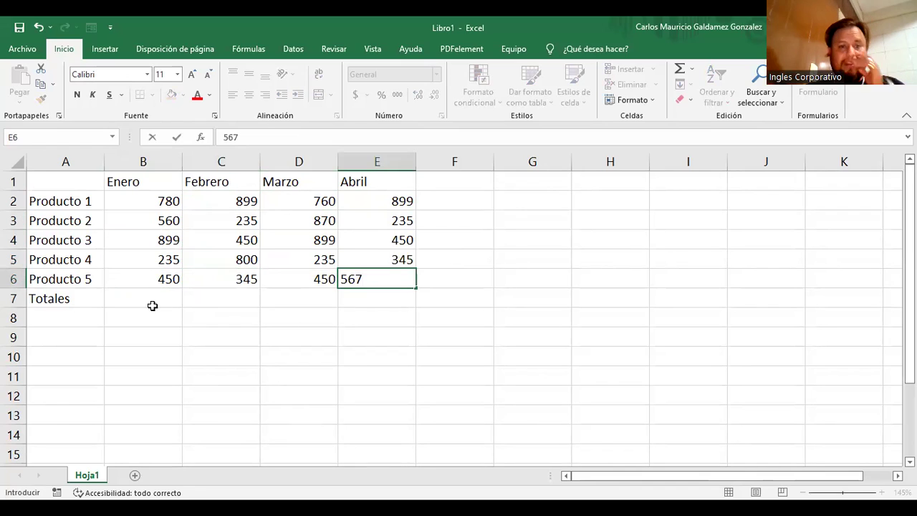
left_click(152, 306)
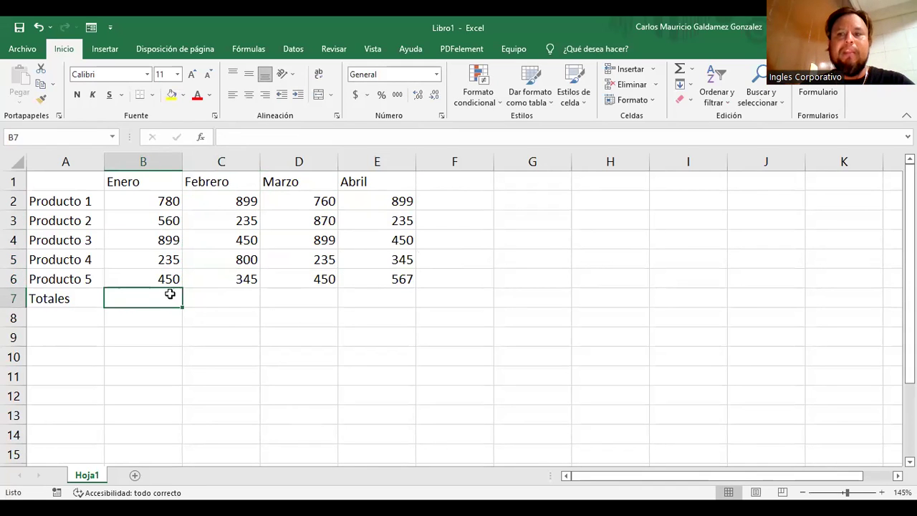
Format the range A1:E7 as a table with headers, using the black medium style with grid lines and banded rows.
left_click_drag(161, 201, 362, 274)
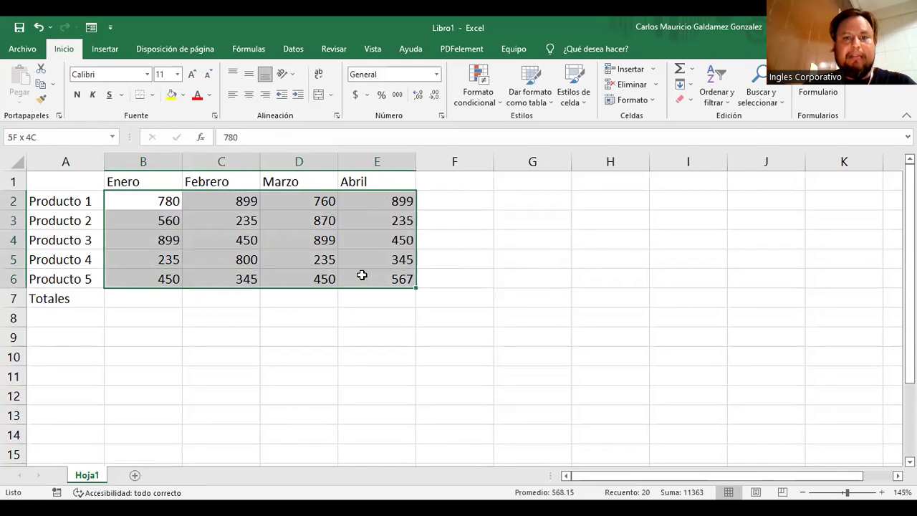
left_click_drag(76, 182, 398, 302)
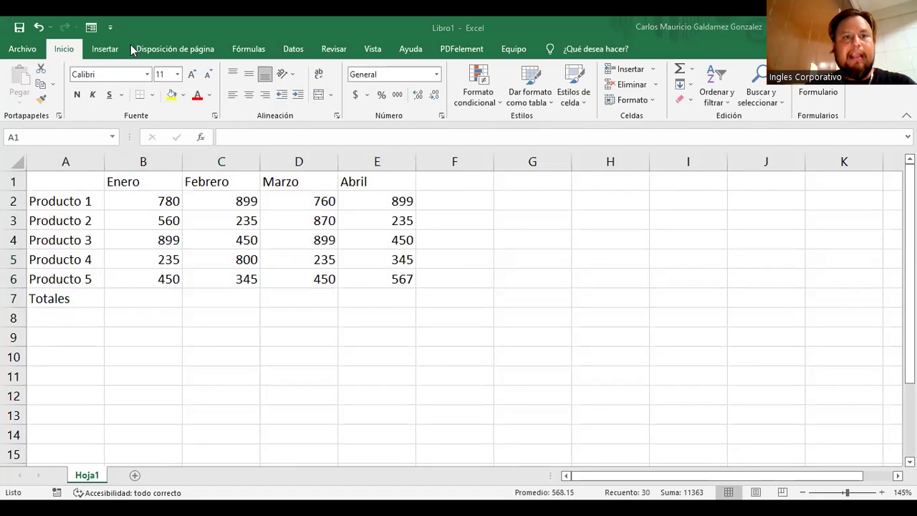
left_click(527, 100)
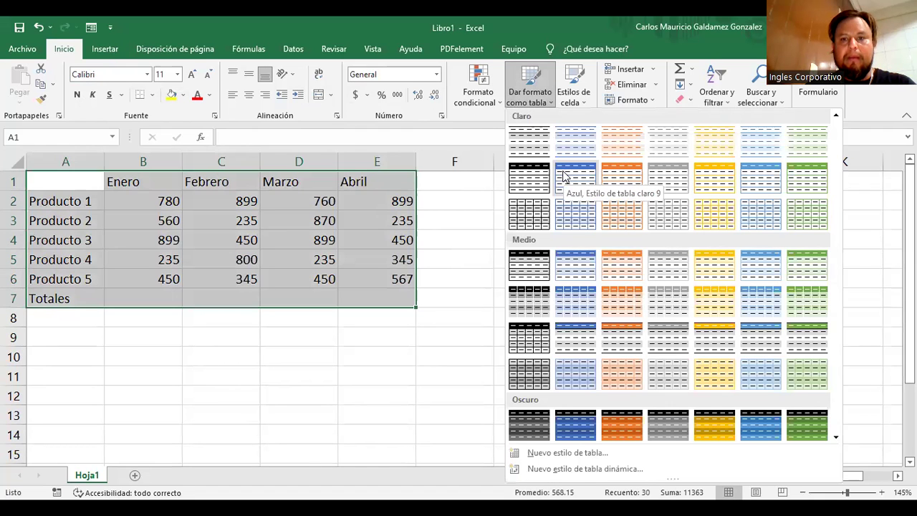
scroll(621, 337, "down", 1)
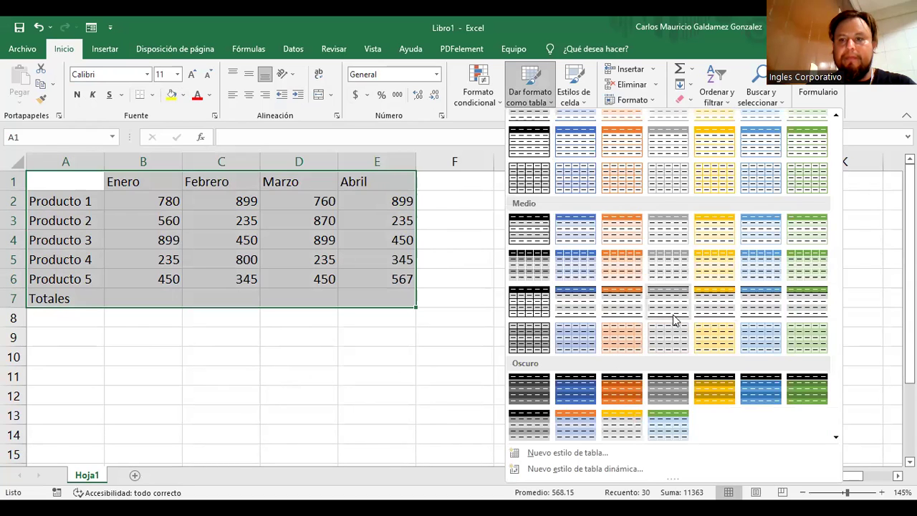
scroll(651, 305, "up", 1)
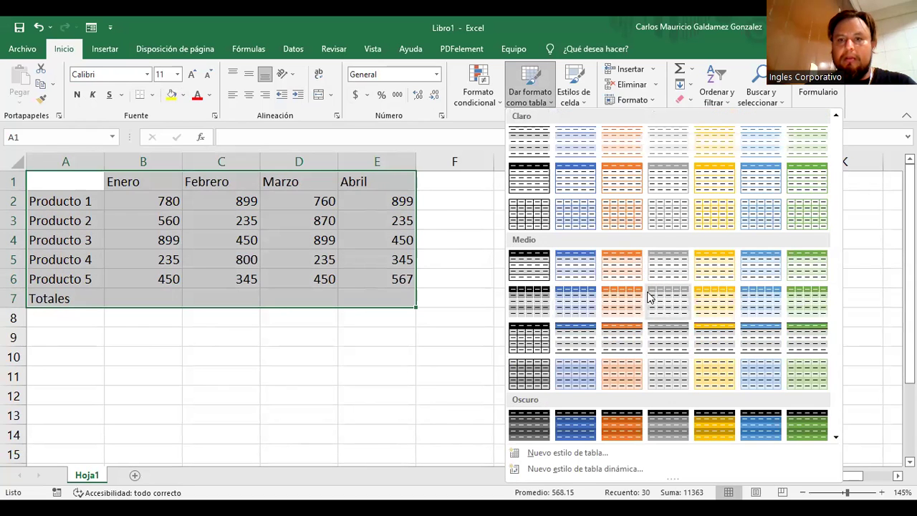
scroll(650, 297, "down", 1)
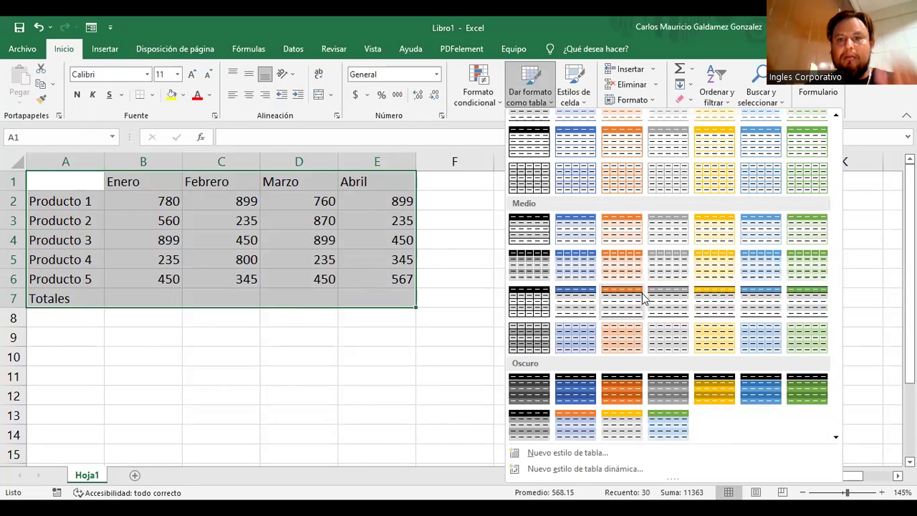
left_click(516, 315)
left_click(441, 285)
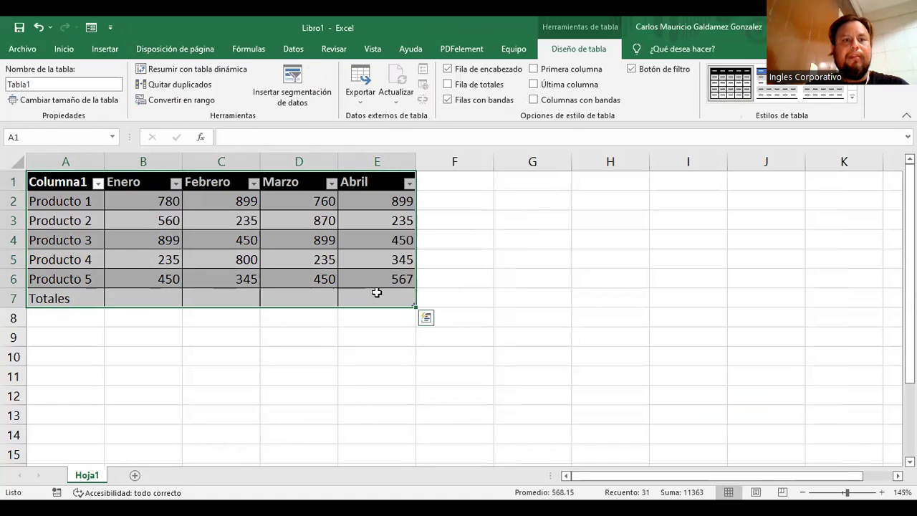
left_click(29, 183)
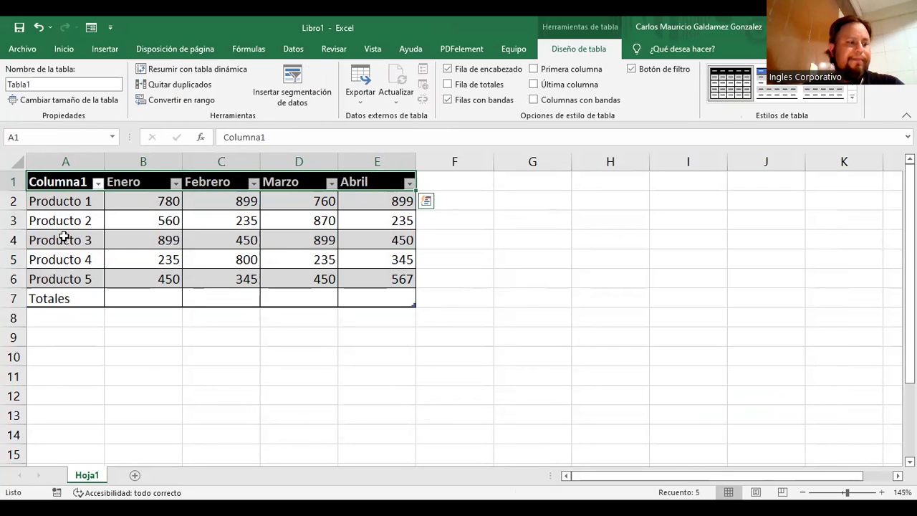
left_click(146, 227)
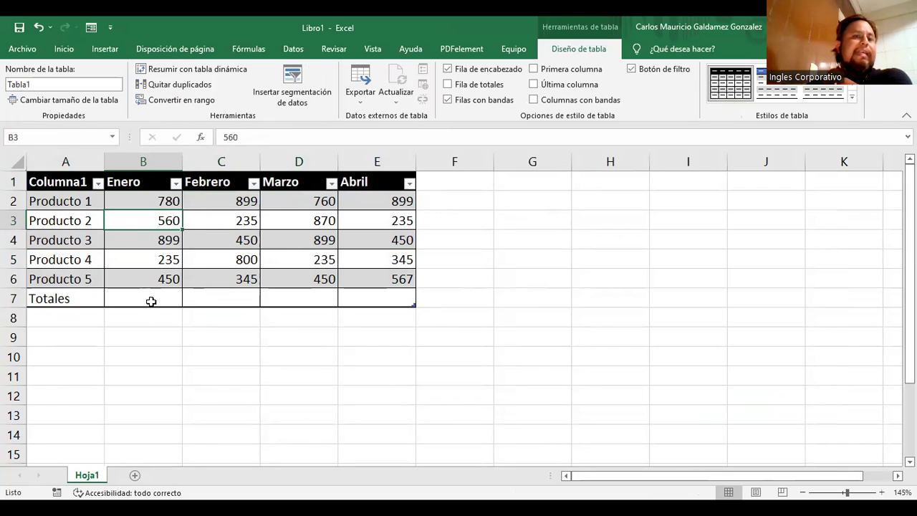
Total the Enero column in cell B7 with the formula =SUMA(B2:B6).
left_click(151, 298)
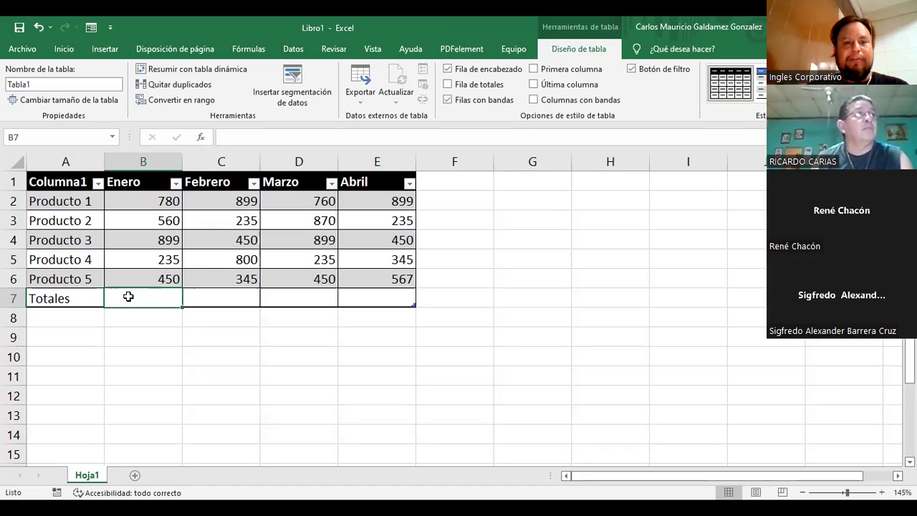
type("=")
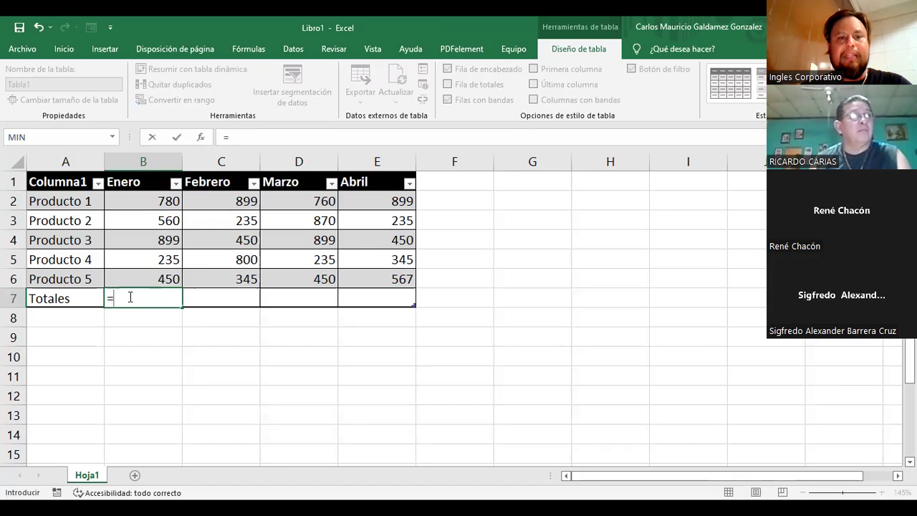
type("SUMA(")
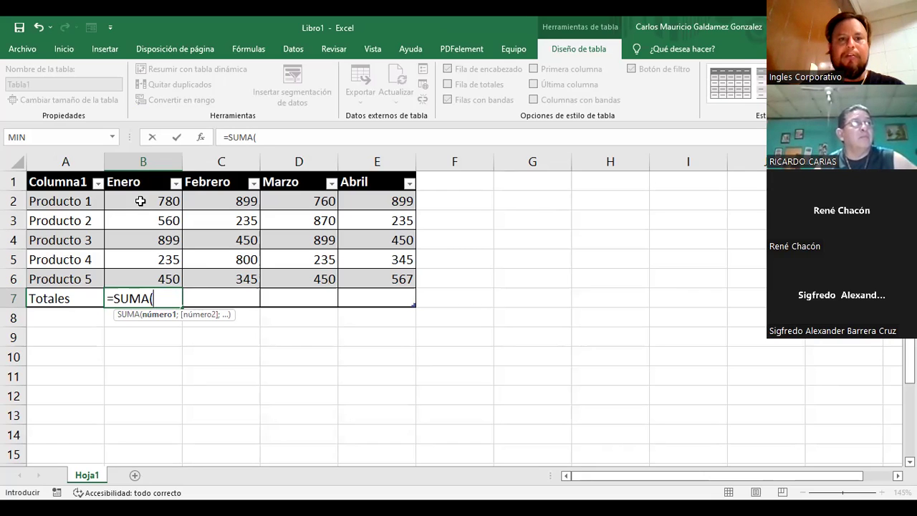
left_click(137, 201)
left_click_drag(137, 223, 152, 269)
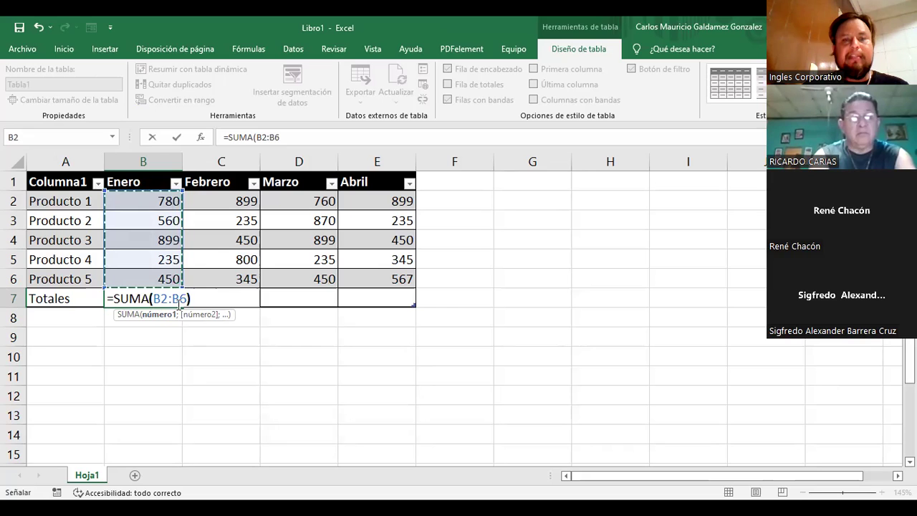
type(")")
key("Return")
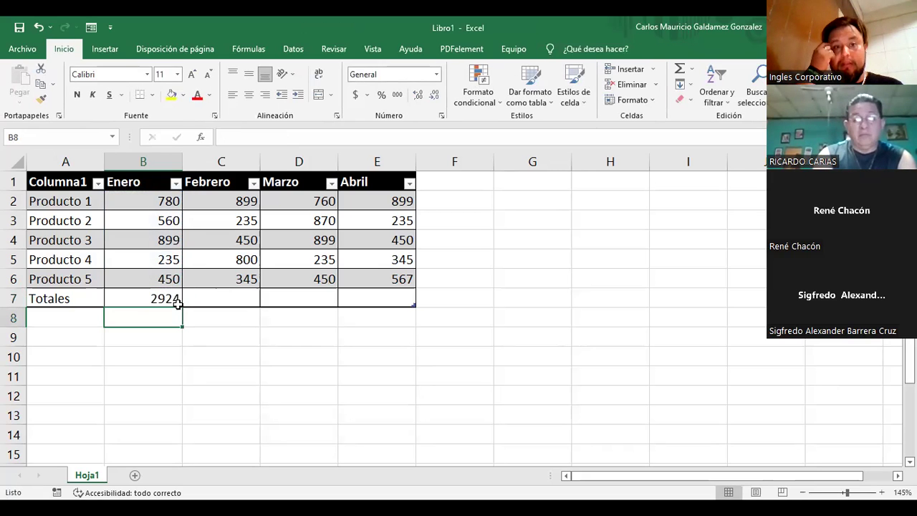
Examine the Enero total's formula against the first and last cells of its range, and the matching Febrero cells.
left_click(160, 298)
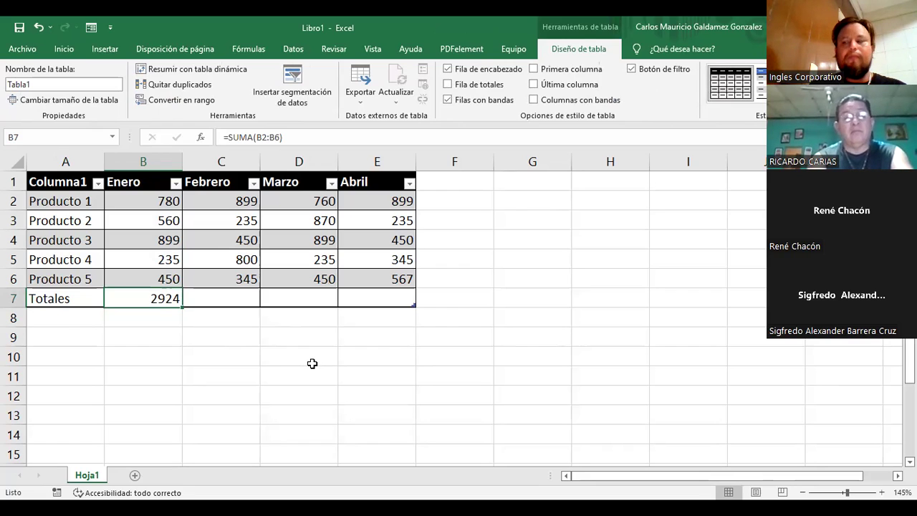
left_click(140, 202)
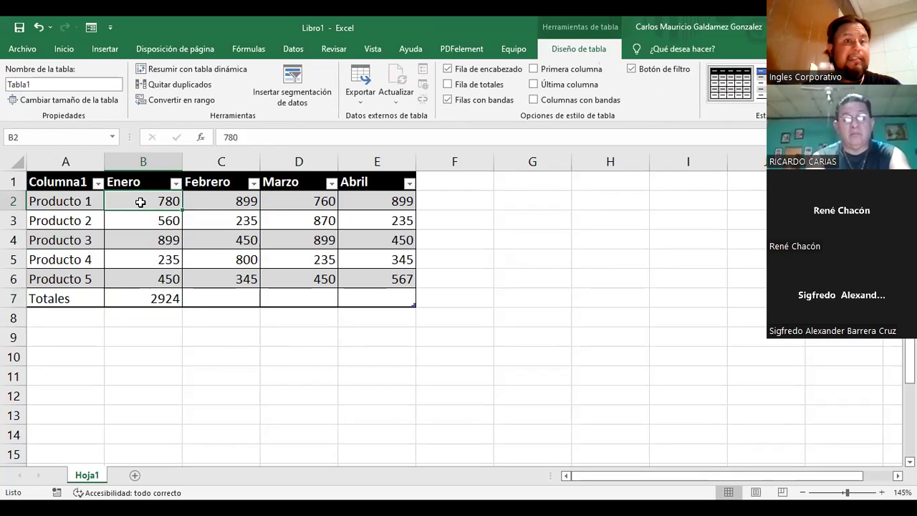
left_click(153, 278)
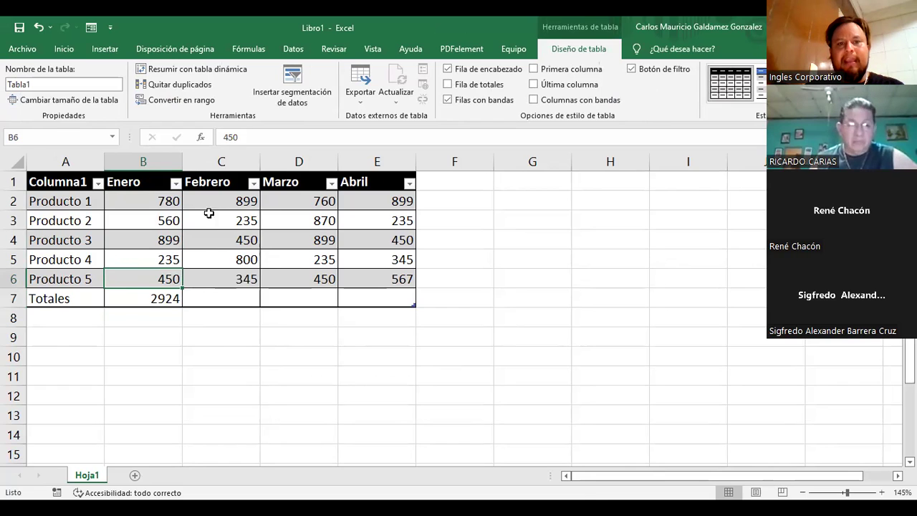
left_click_drag(208, 208, 208, 274)
left_click(204, 298)
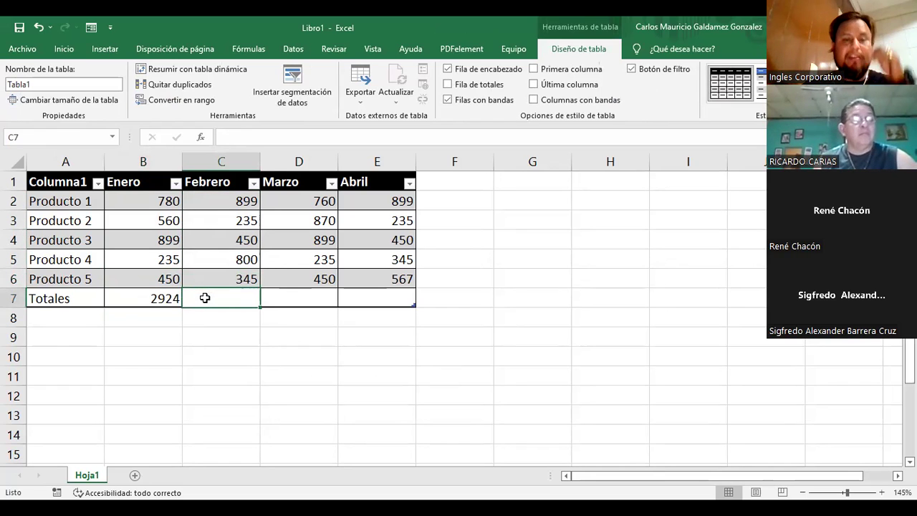
left_click(152, 299)
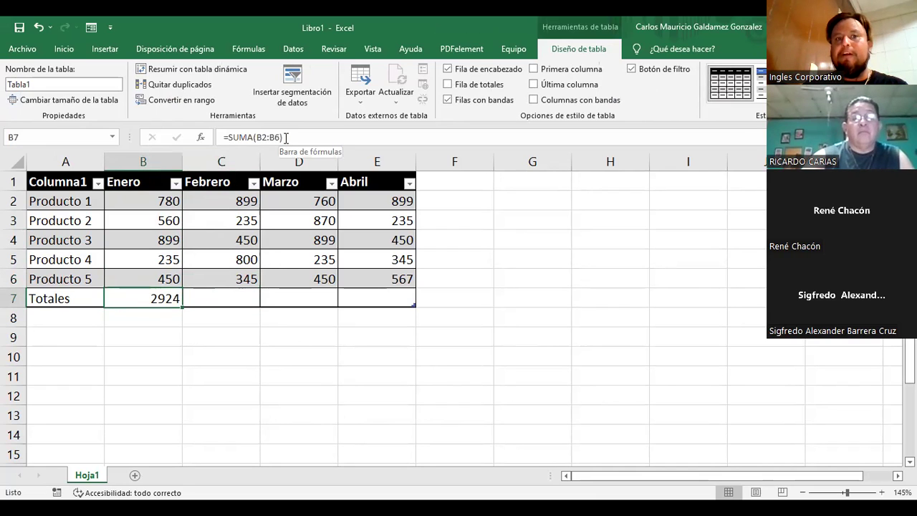
Copy the Enero total formula in B7 across the Totales row through C7:E7 for Febrero, Marzo and Abril.
left_click(64, 49)
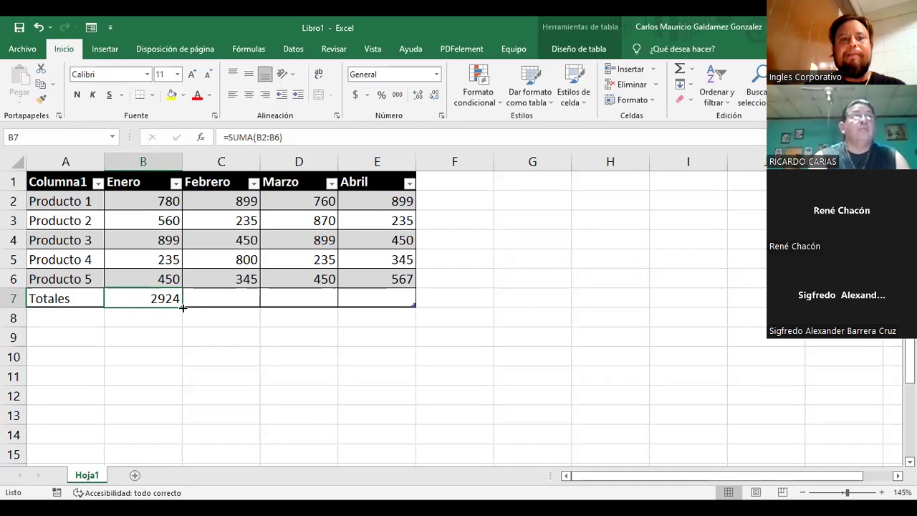
left_click_drag(183, 307, 183, 307)
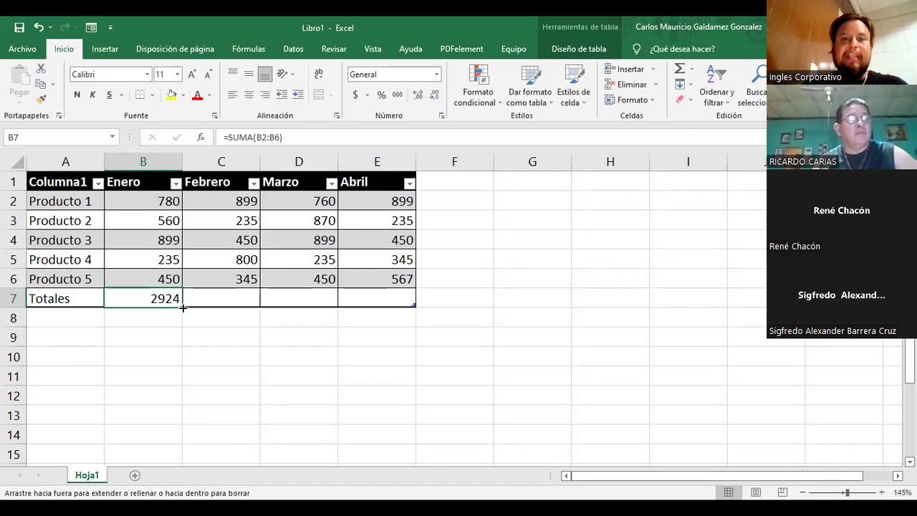
left_click_drag(183, 307, 390, 298)
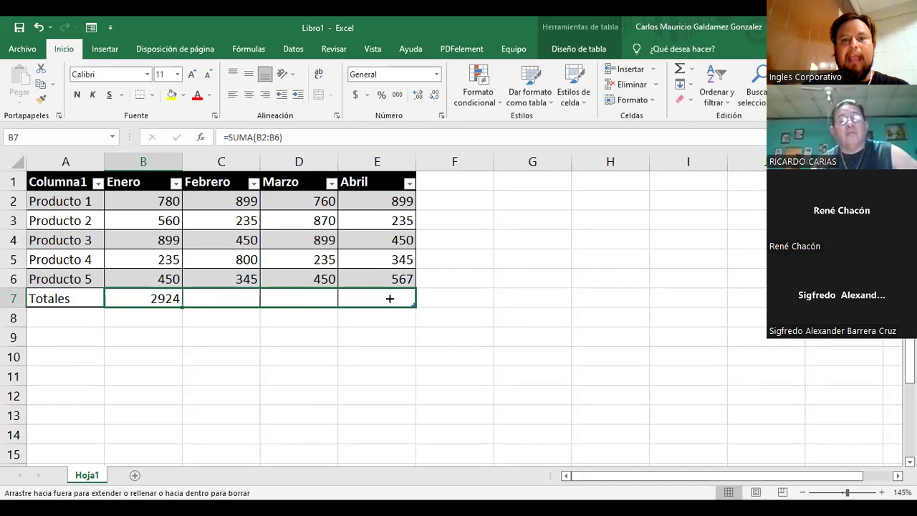
left_click_drag(389, 298, 389, 298)
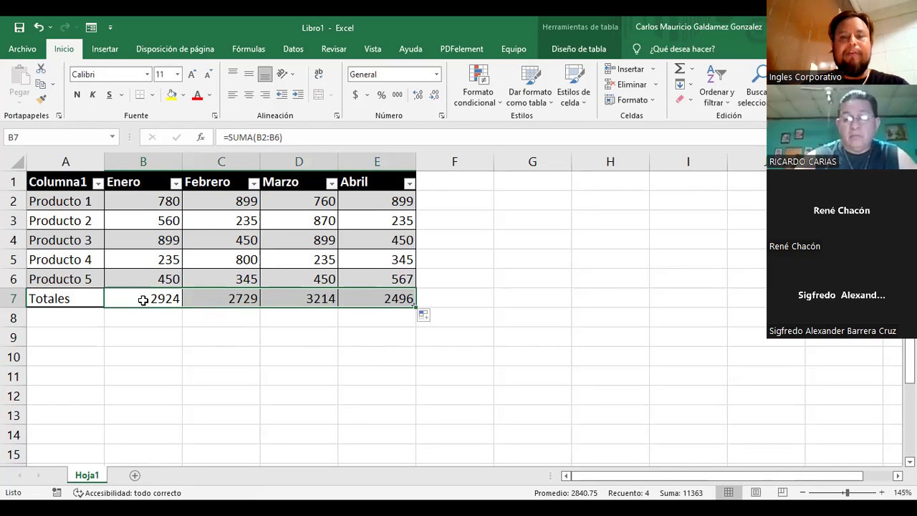
Examine the SUMA formula and its referenced range in each monthly total from B7 to E7.
left_click(143, 301)
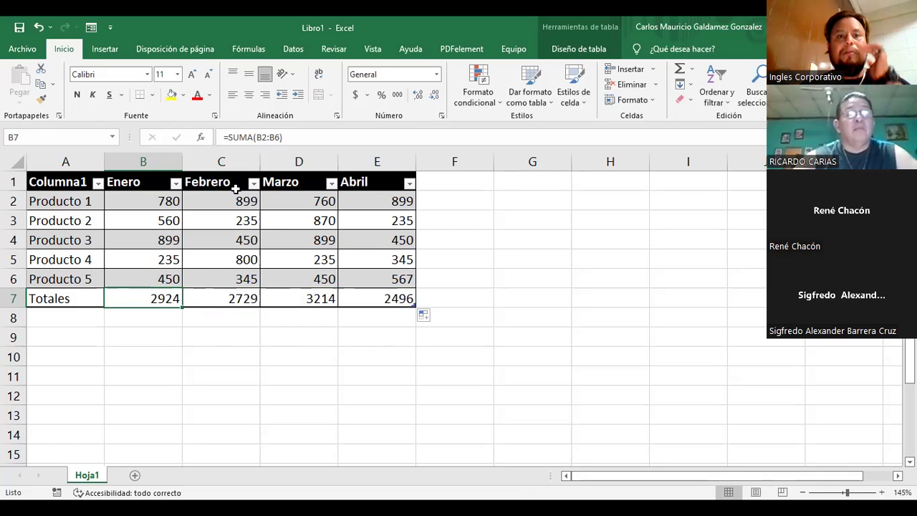
left_click(276, 137)
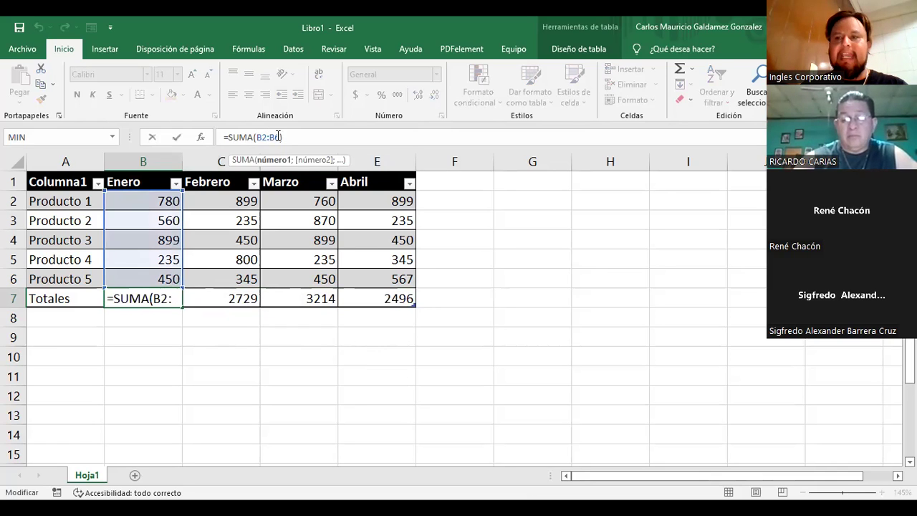
left_click(207, 298)
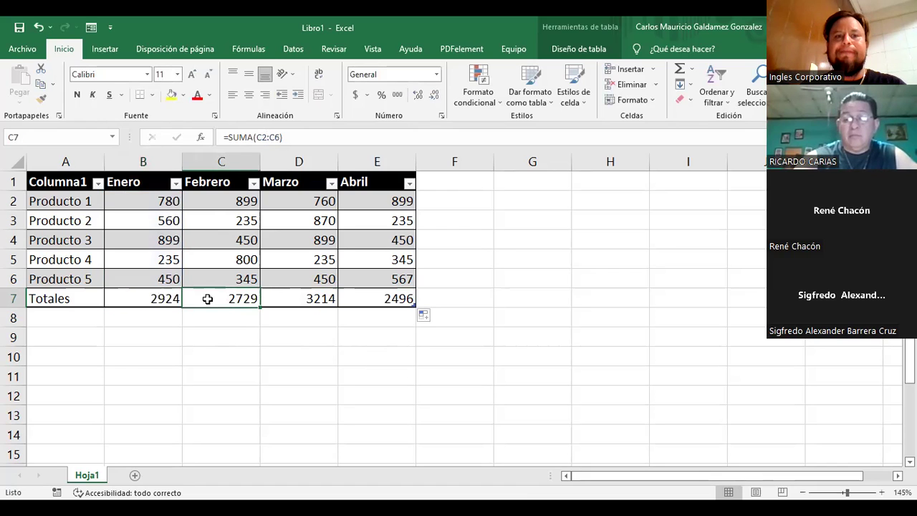
left_click(133, 298)
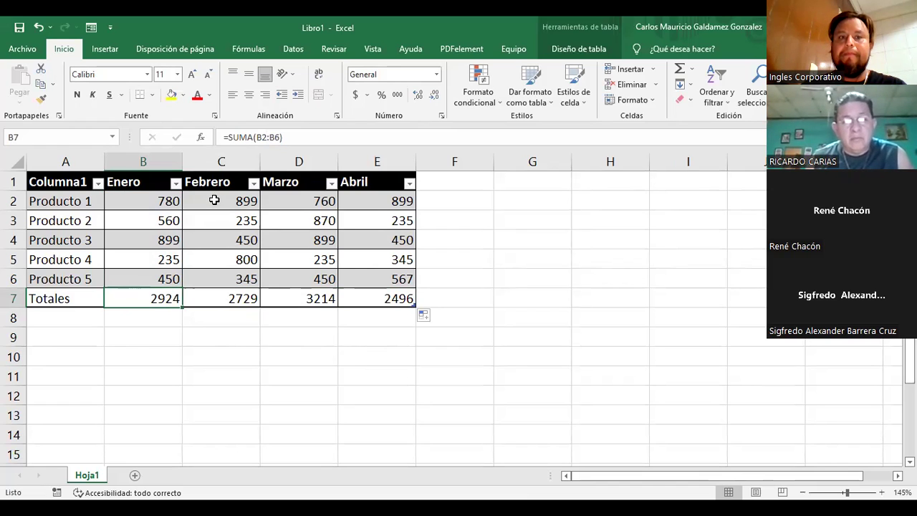
left_click_drag(214, 201, 213, 278)
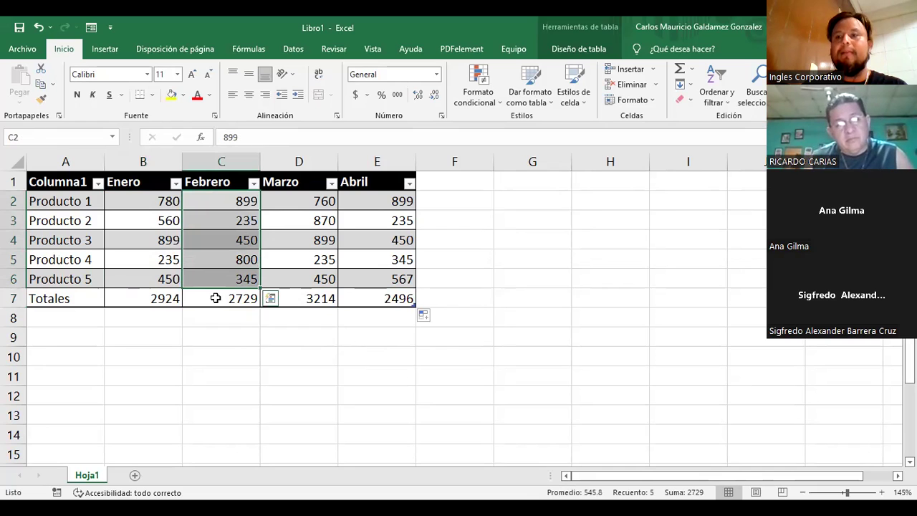
left_click(216, 298)
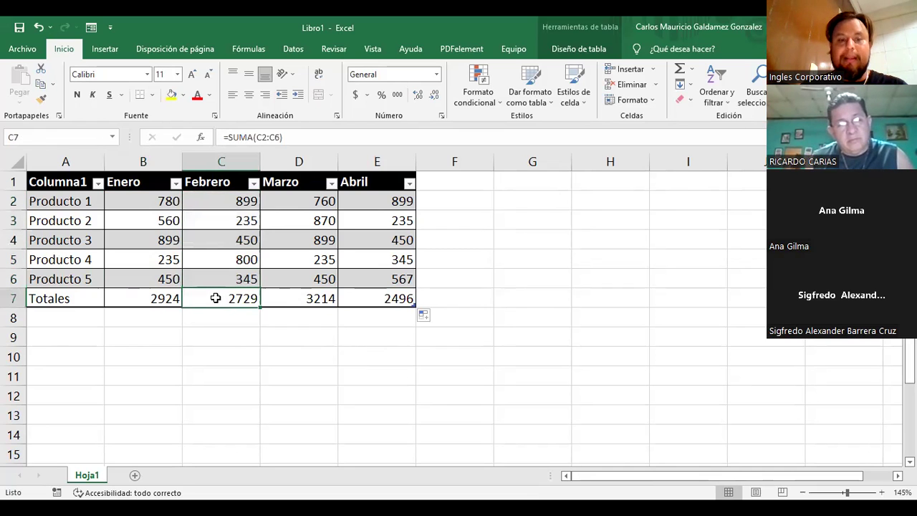
left_click(344, 135)
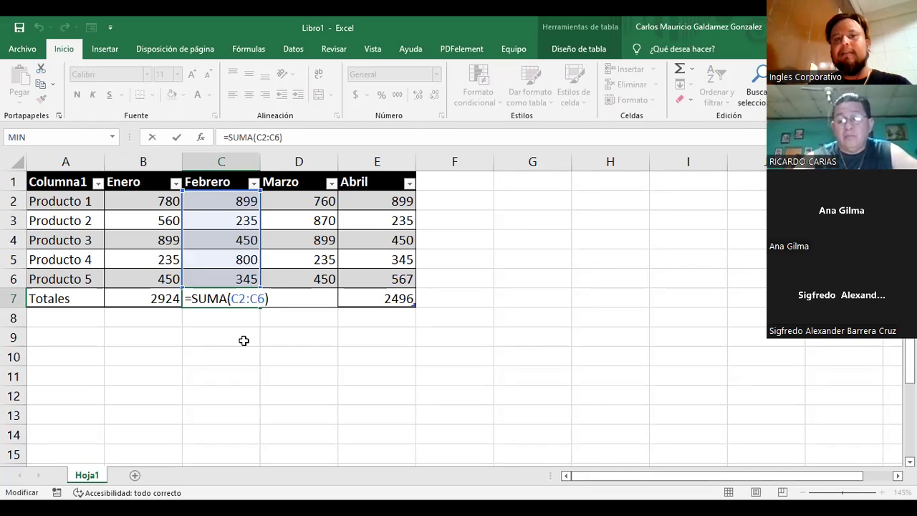
key("Tab")
key("F2")
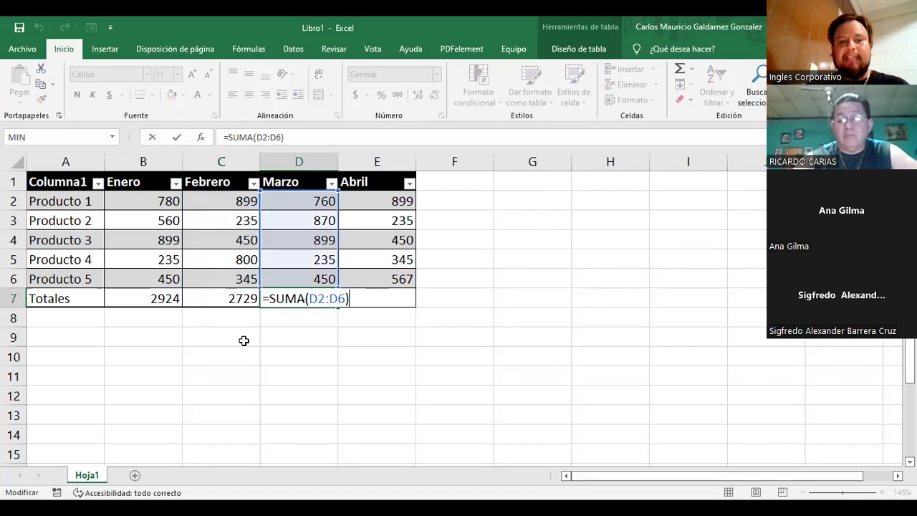
key("Tab")
key("F2")
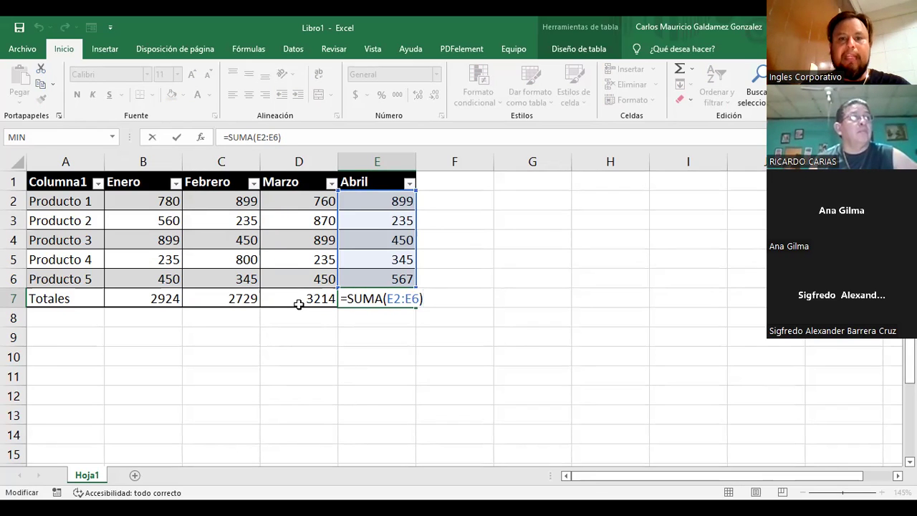
key("ctrl+Return")
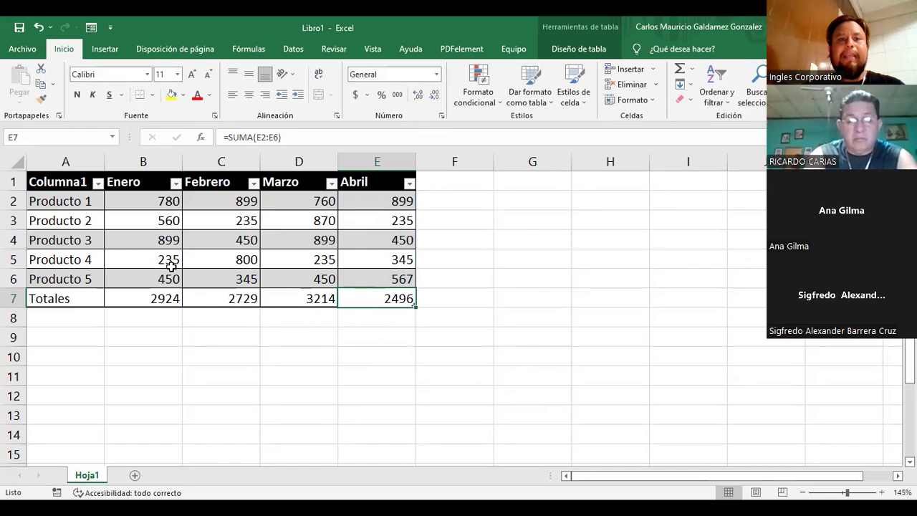
Try the Moneda number format on the amounts and totals in B2:E7, and settle on the Contabilidad format.
left_click_drag(147, 204, 358, 298)
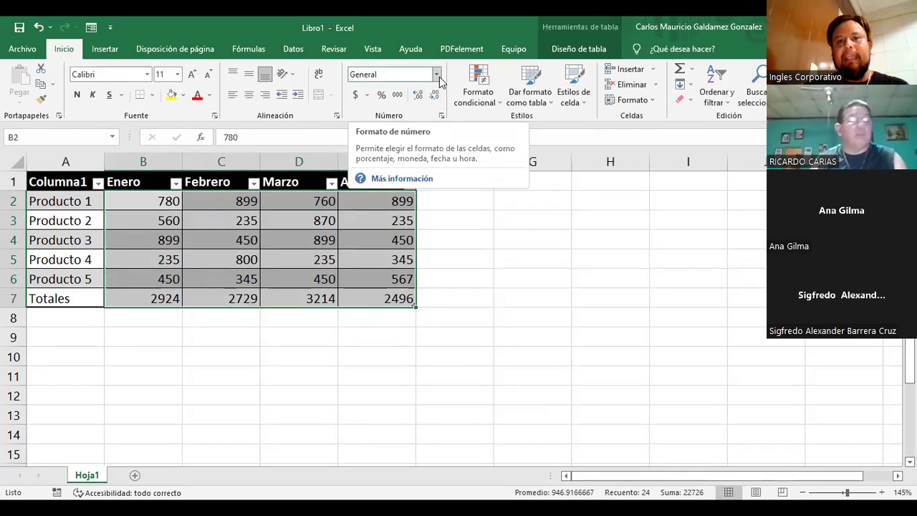
left_click(436, 74)
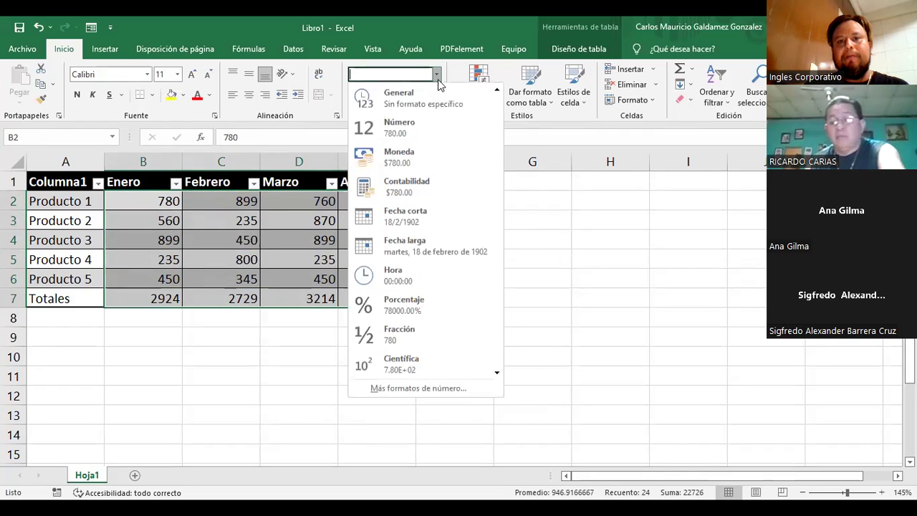
left_click(406, 166)
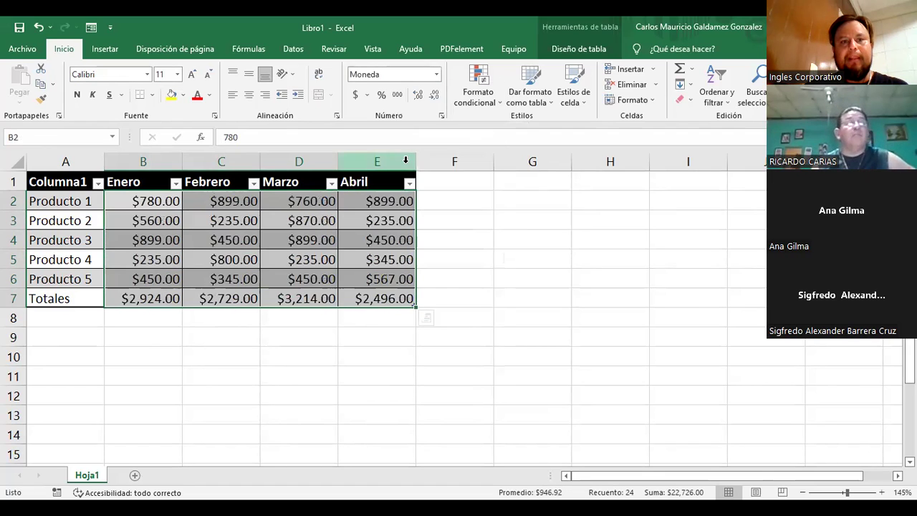
left_click(436, 74)
left_click(432, 191)
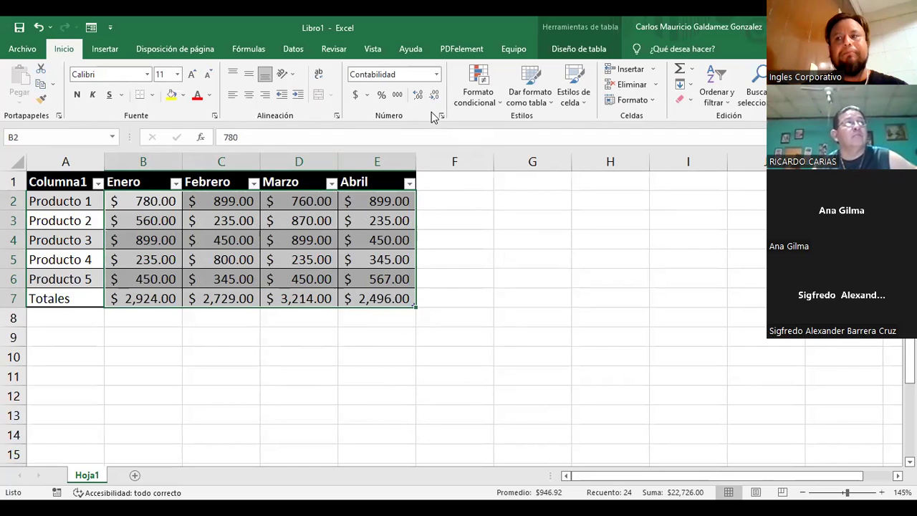
Review the formatted monthly totals in the Totales row, from B7 to E7.
left_click(341, 294)
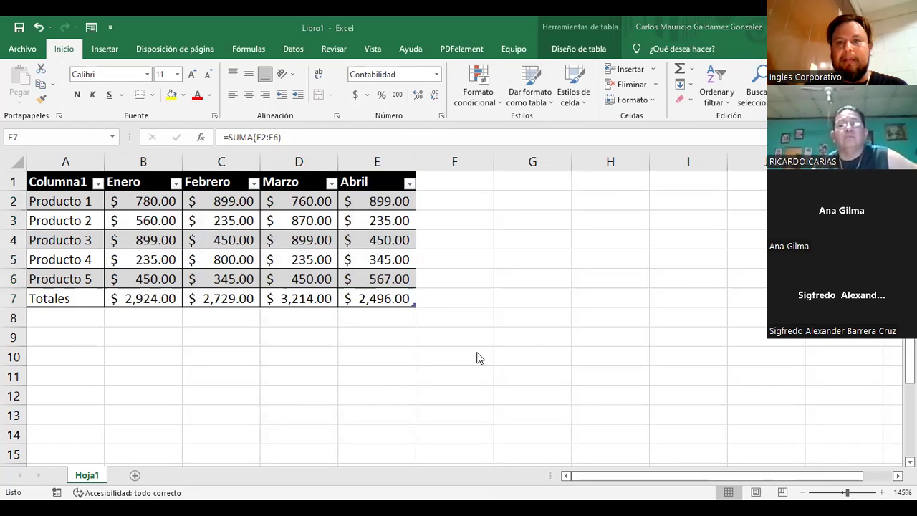
key("F2")
left_click(134, 296)
key("Escape")
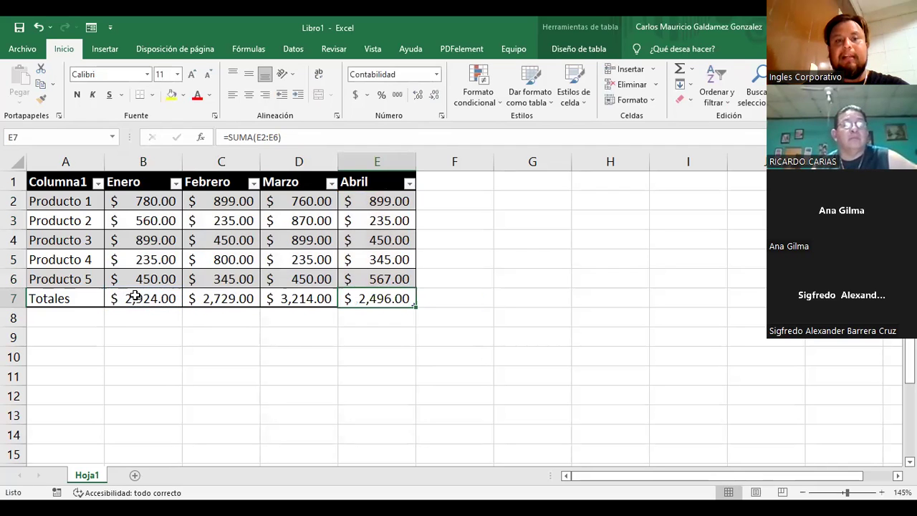
left_click(135, 297)
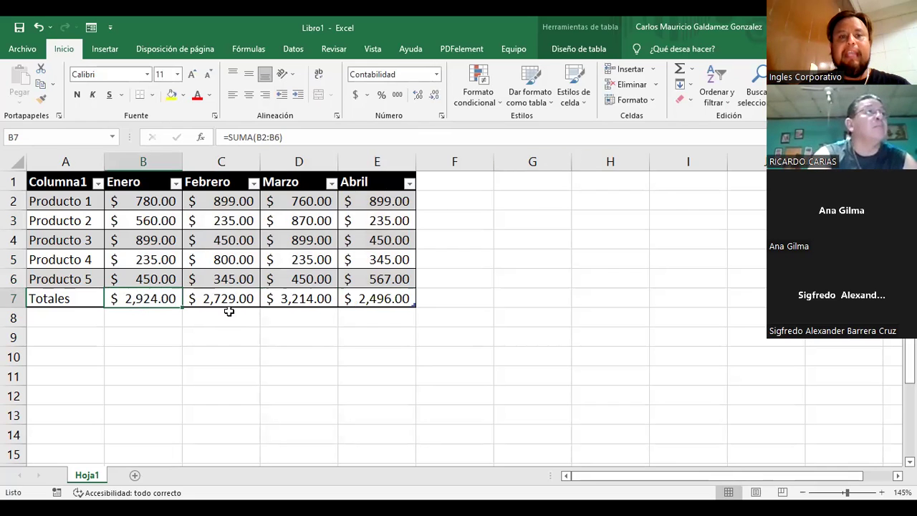
left_click_drag(134, 297, 364, 300)
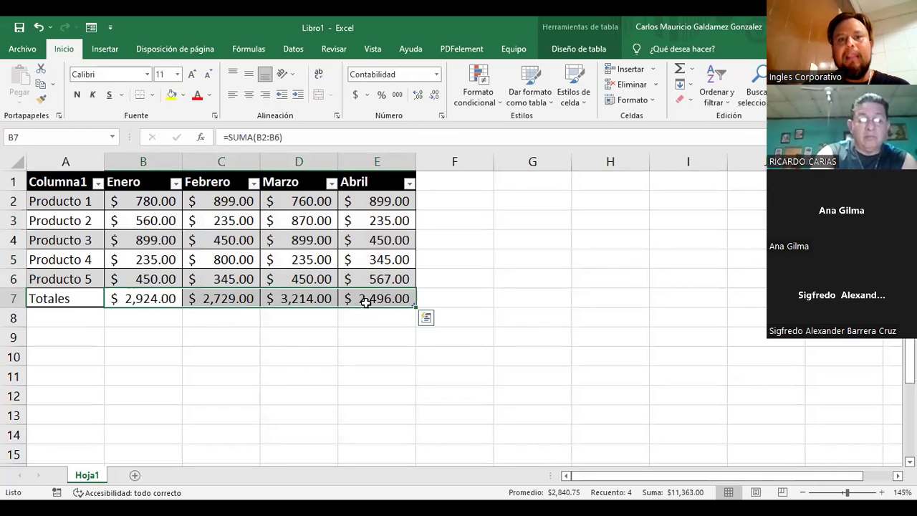
Add a new table column headed Total in F1, next to Abril.
left_click(439, 183)
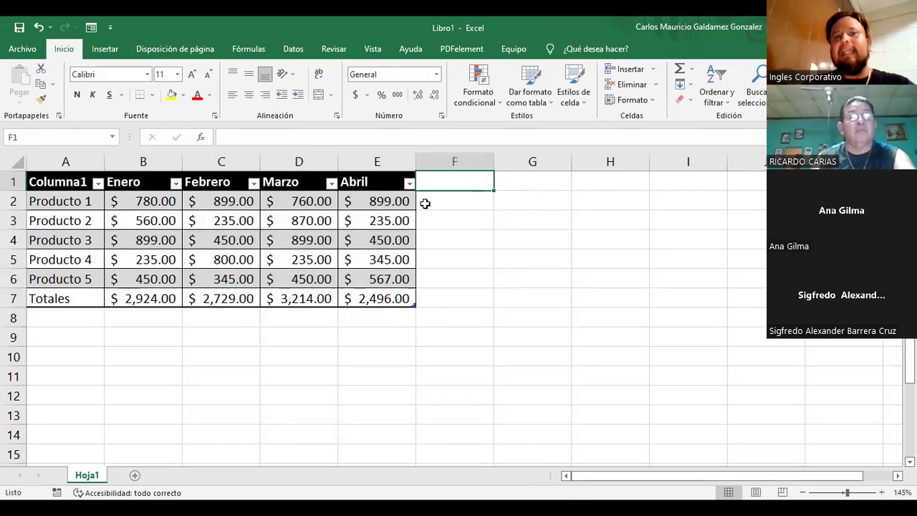
type("Total")
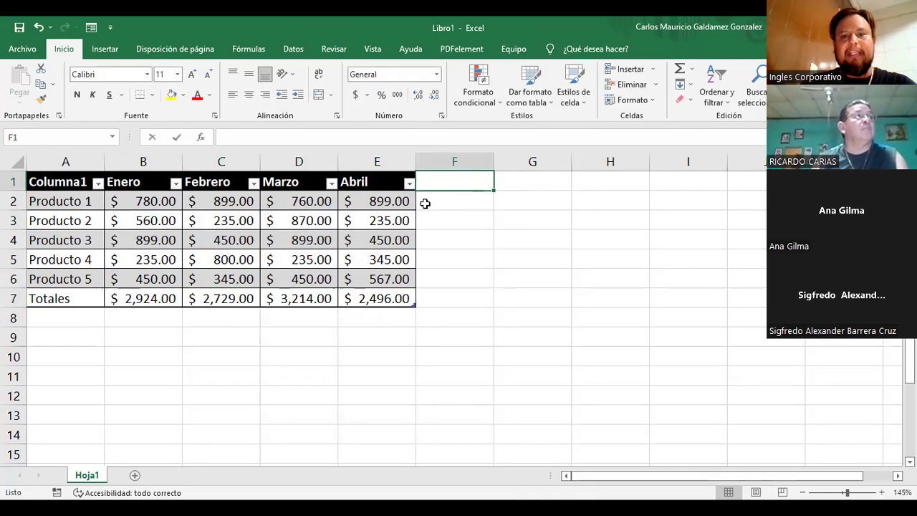
key("Return")
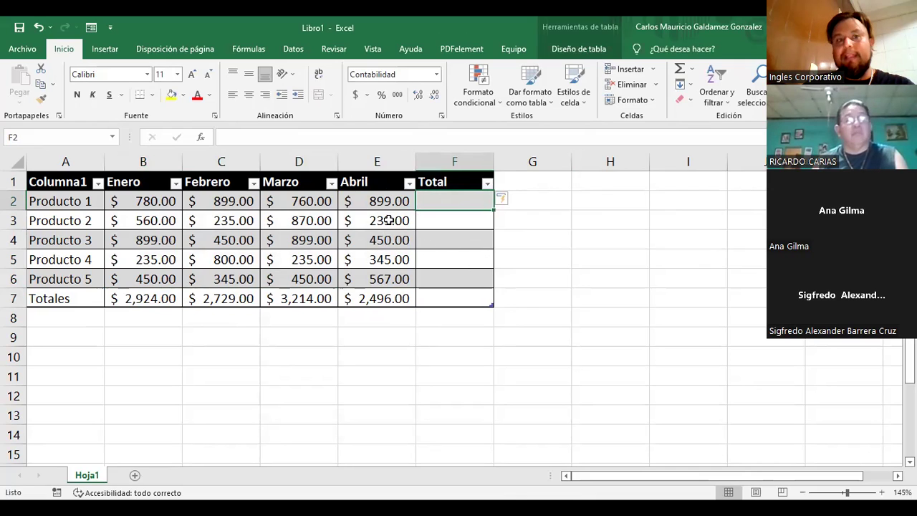
left_click(448, 182)
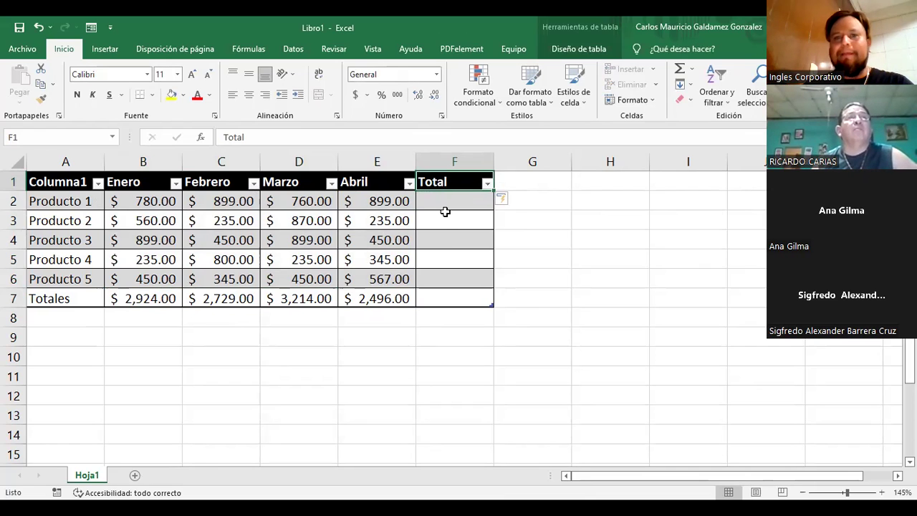
Total each row in the Total column by entering =SUMA(Tabla1[@[Enero]:[Abril]]) in F2.
left_click(445, 202)
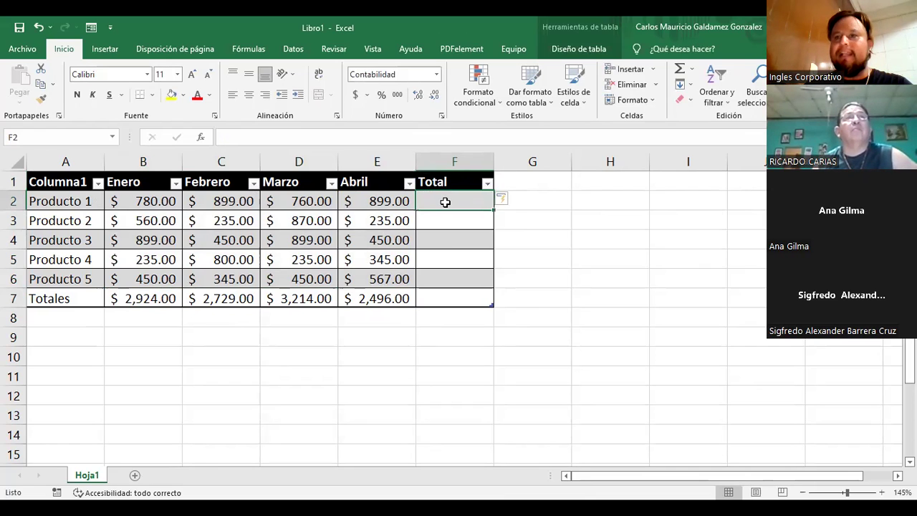
type("=")
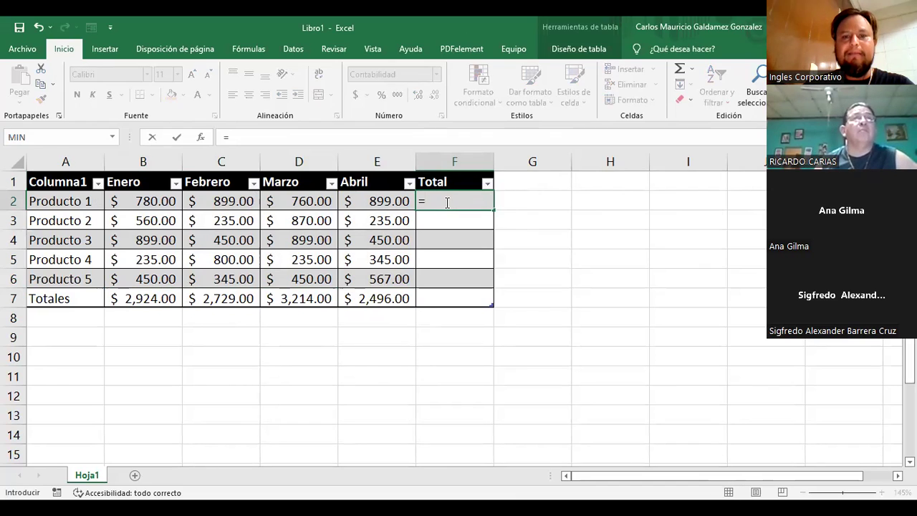
type("suma/")
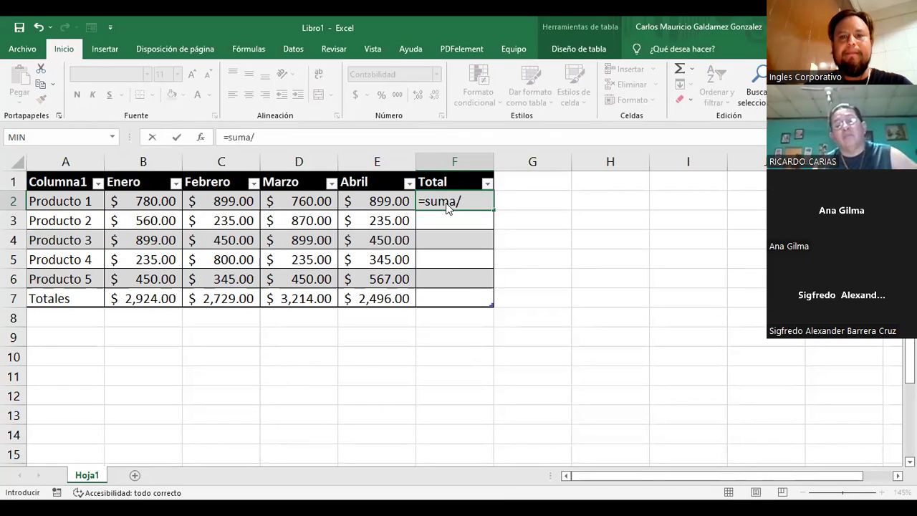
key("BackSpace")
type("(")
key("Return")
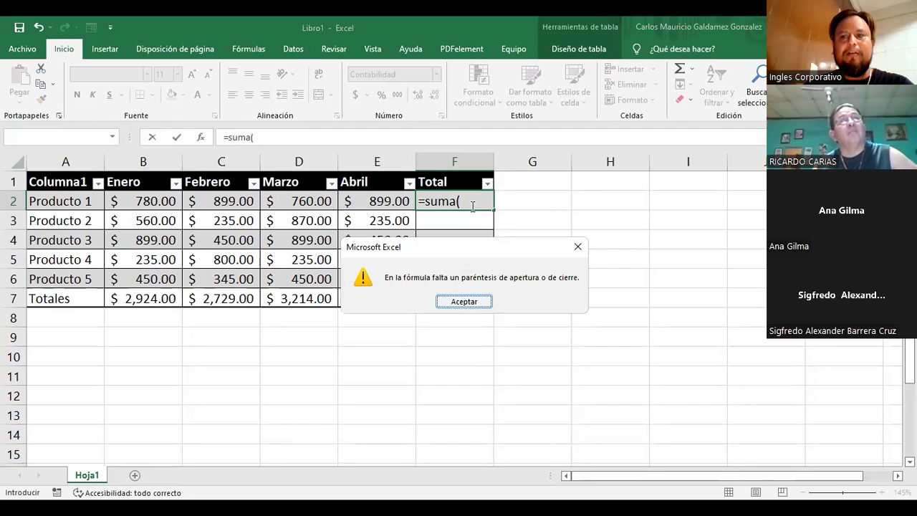
key("Return")
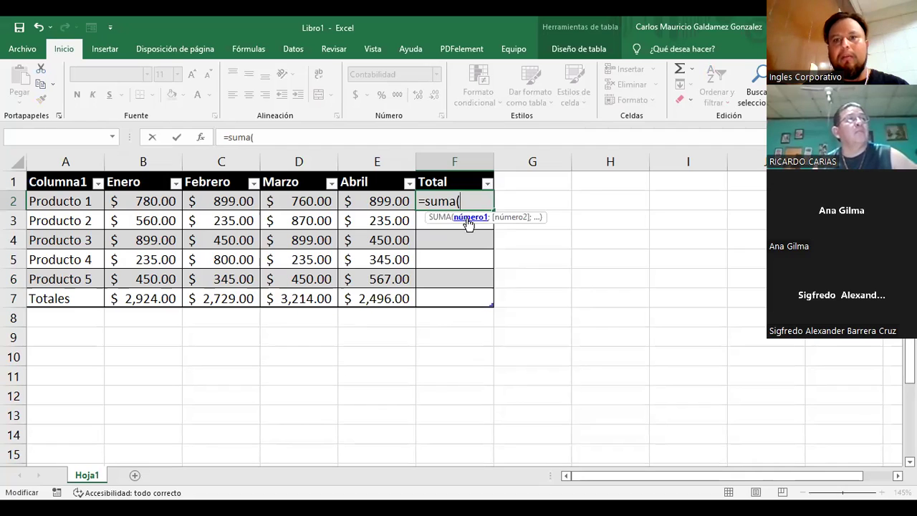
left_click(130, 204)
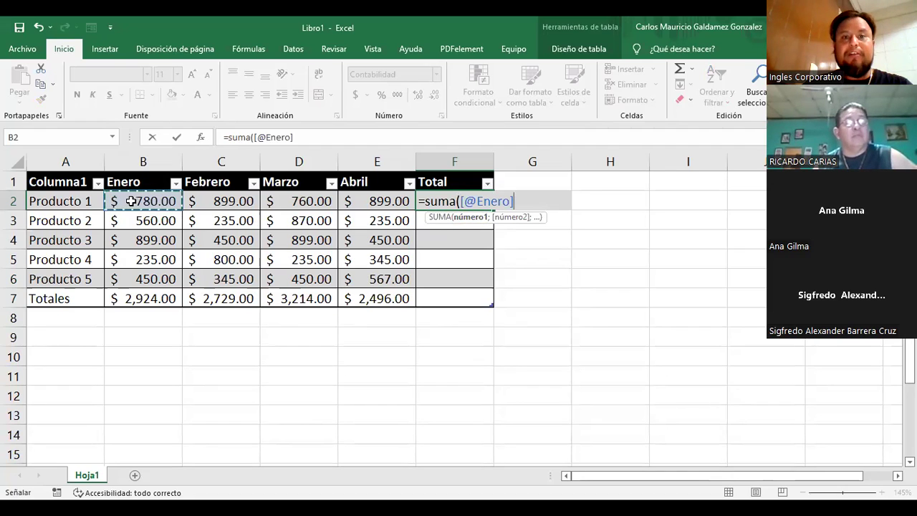
left_click_drag(129, 201, 252, 201)
left_click_drag(363, 202, 361, 202)
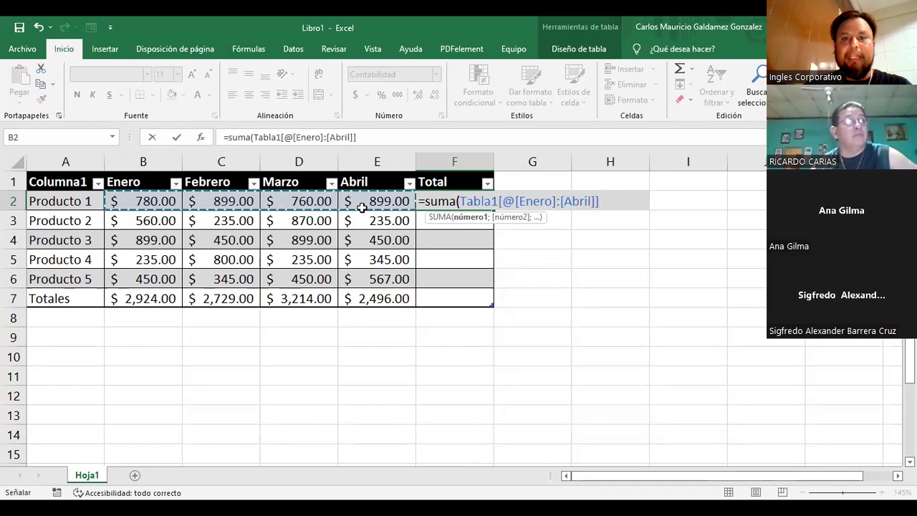
type(")")
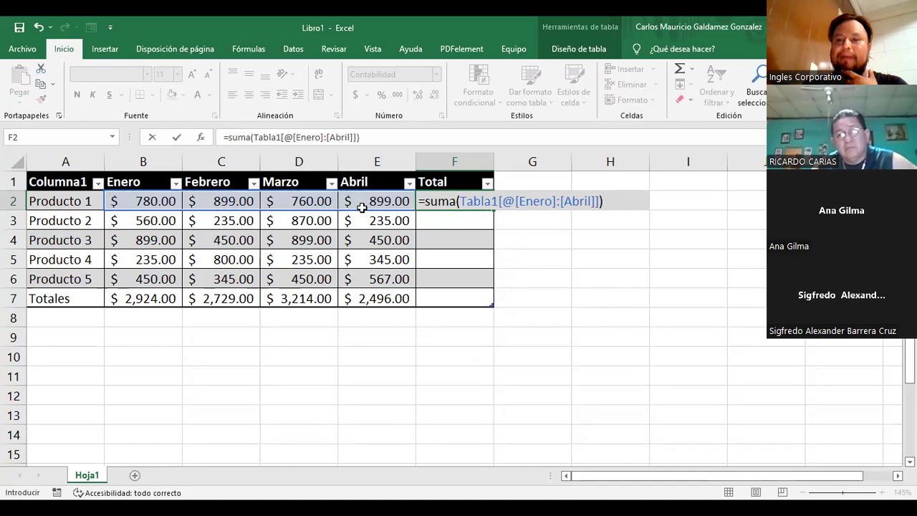
key("Return")
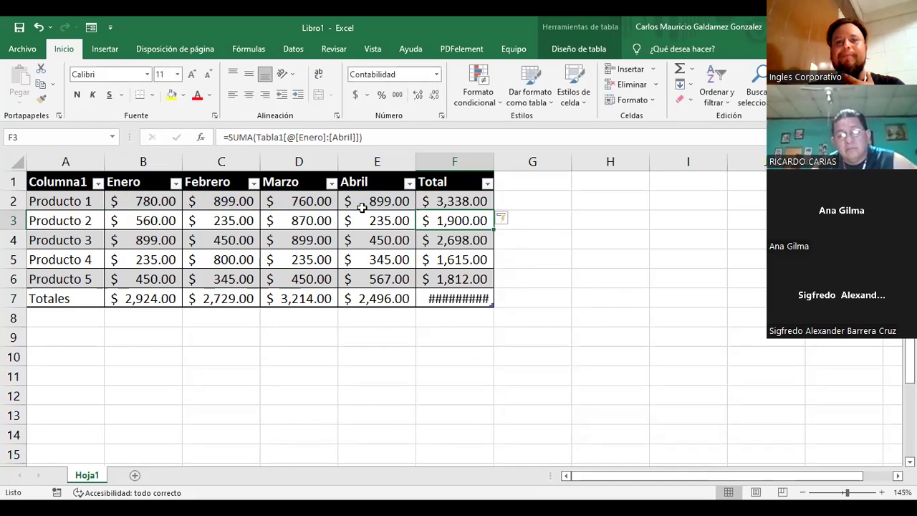
Autofit column F to the width of its totals.
double_click(495, 163)
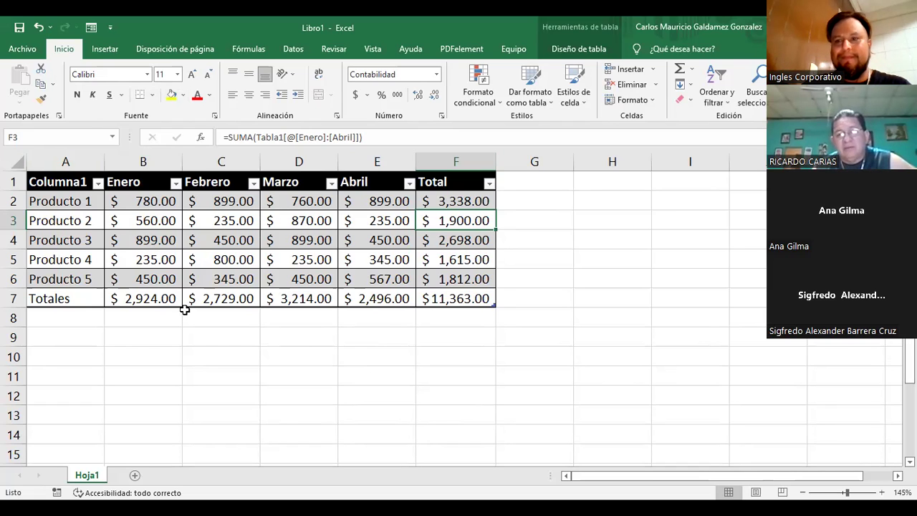
left_click(453, 201)
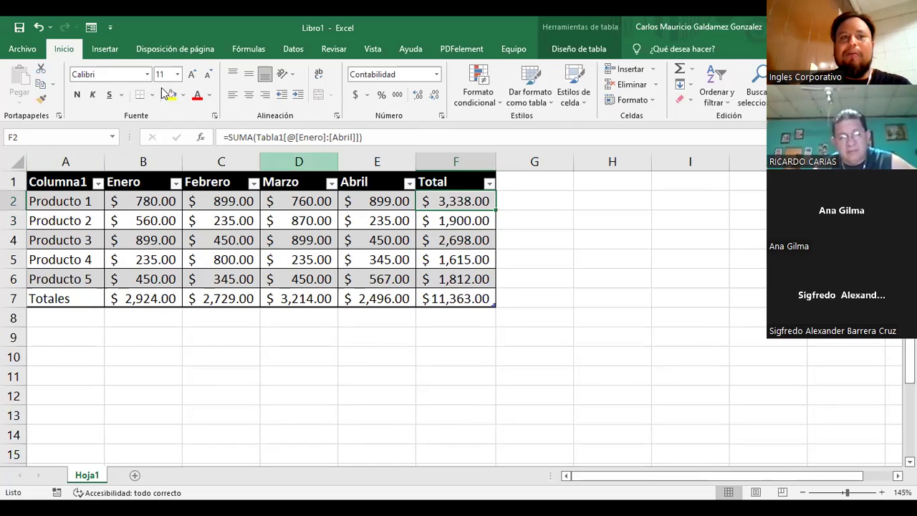
Examine the insert options, the table style gallery and the table design options for the sales table in A1:F7.
left_click(106, 50)
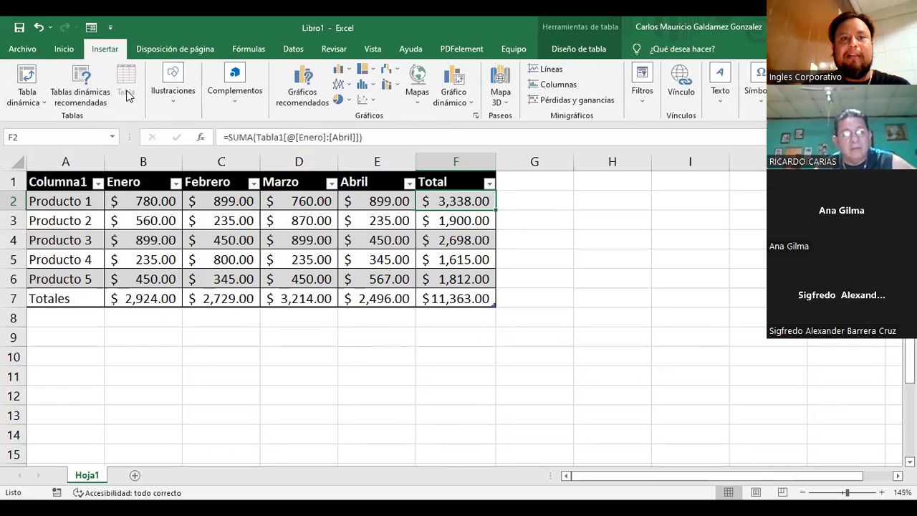
left_click(64, 49)
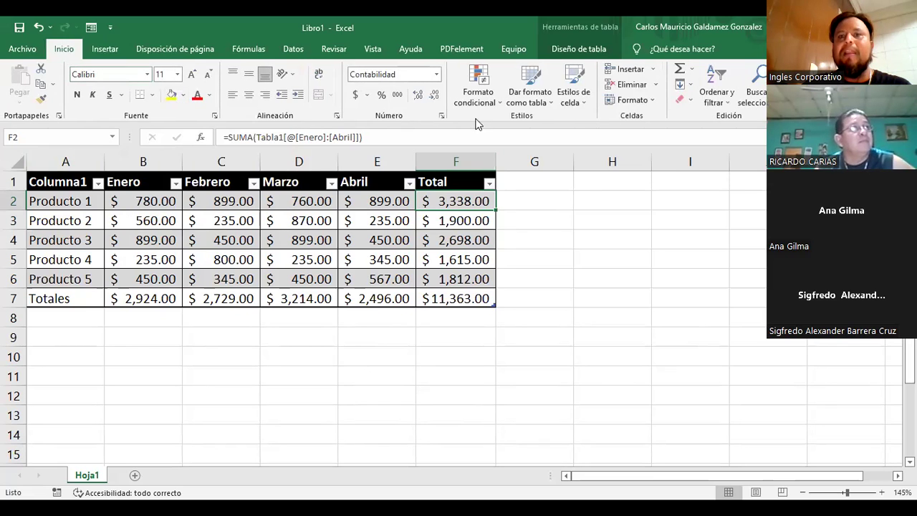
left_click(531, 107)
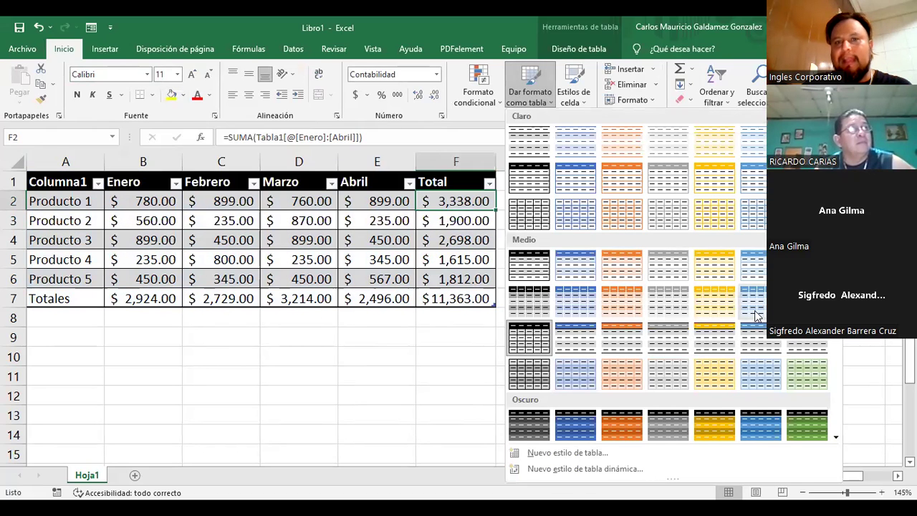
left_click(349, 225)
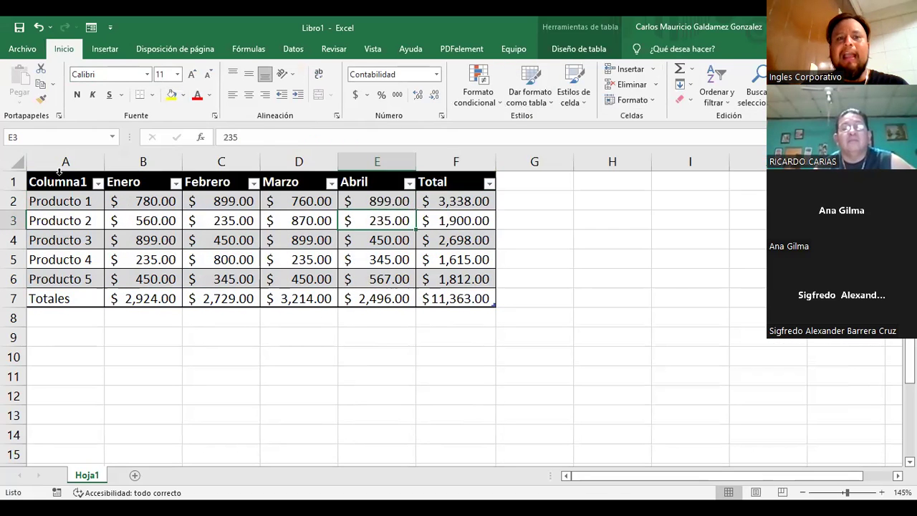
left_click_drag(52, 181, 426, 300)
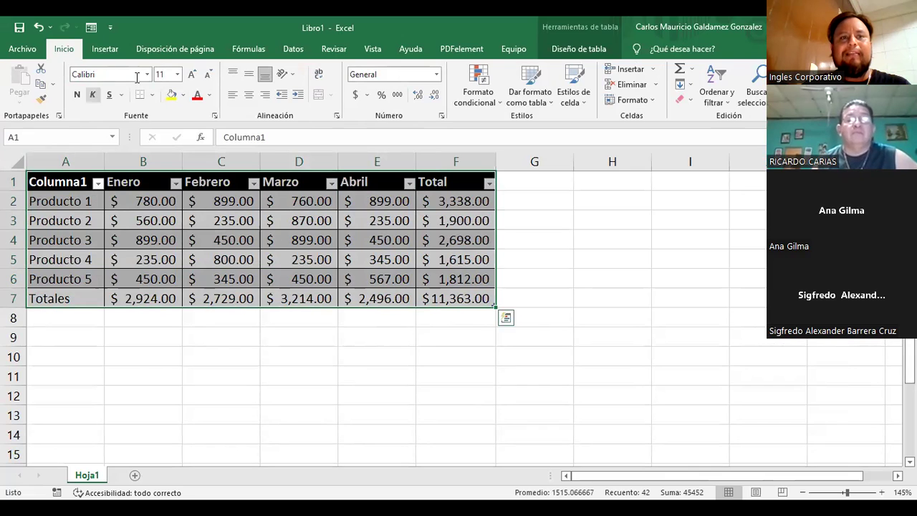
left_click(105, 52)
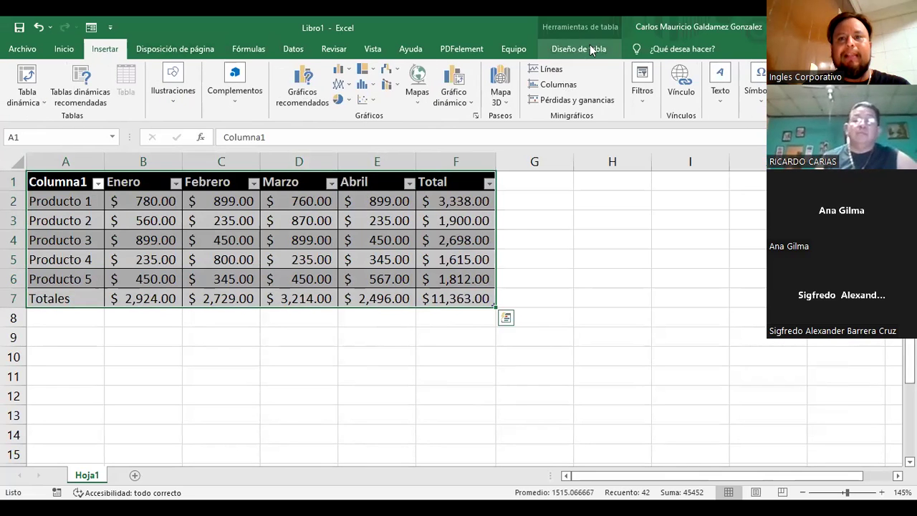
left_click(544, 50)
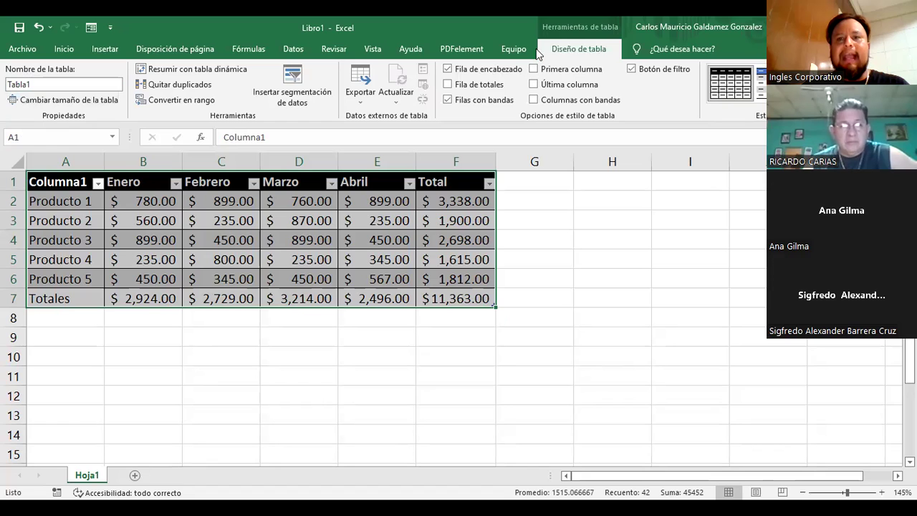
left_click(301, 220)
left_click_drag(60, 181, 441, 299)
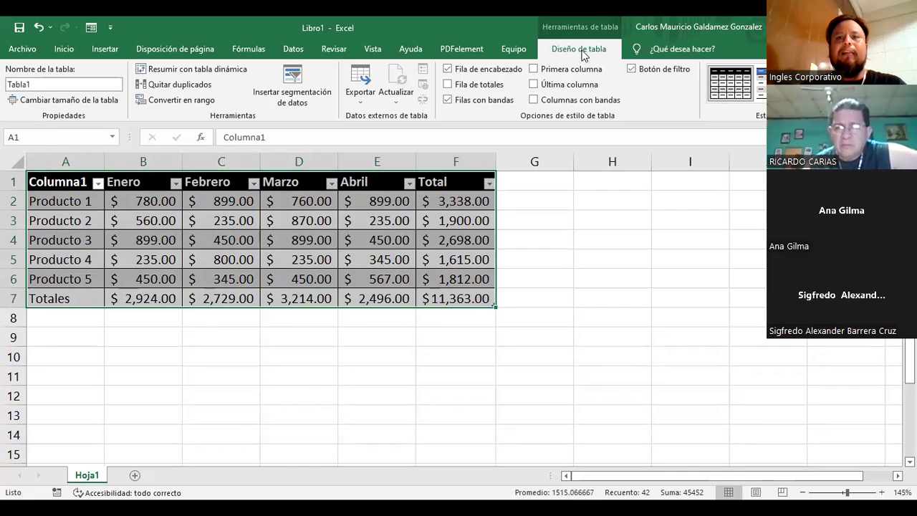
left_click(47, 85)
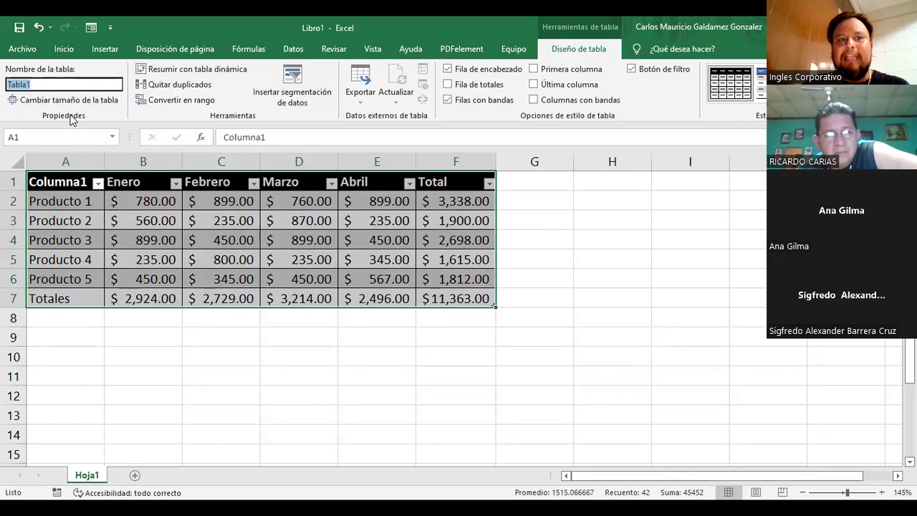
left_click(154, 240)
left_click_drag(62, 181, 457, 299)
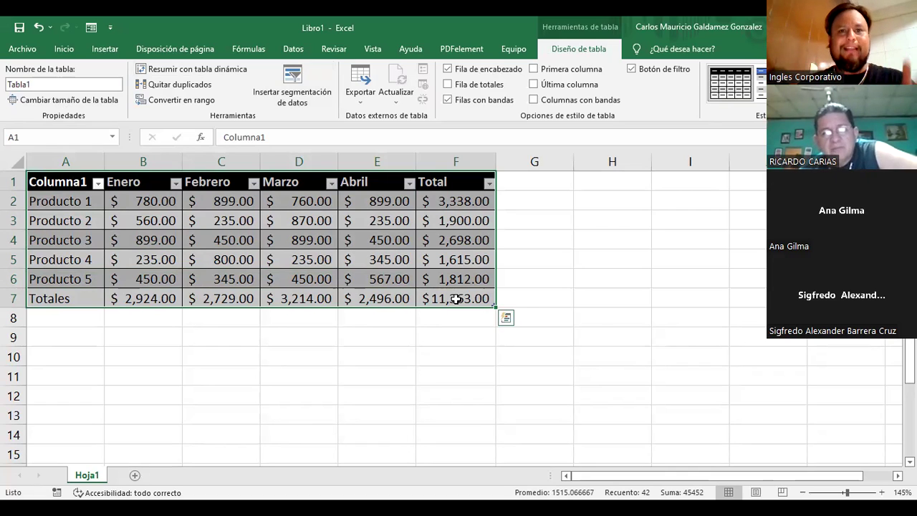
Format the grand total in F7 as red, bold text at font size 12.
left_click(454, 293)
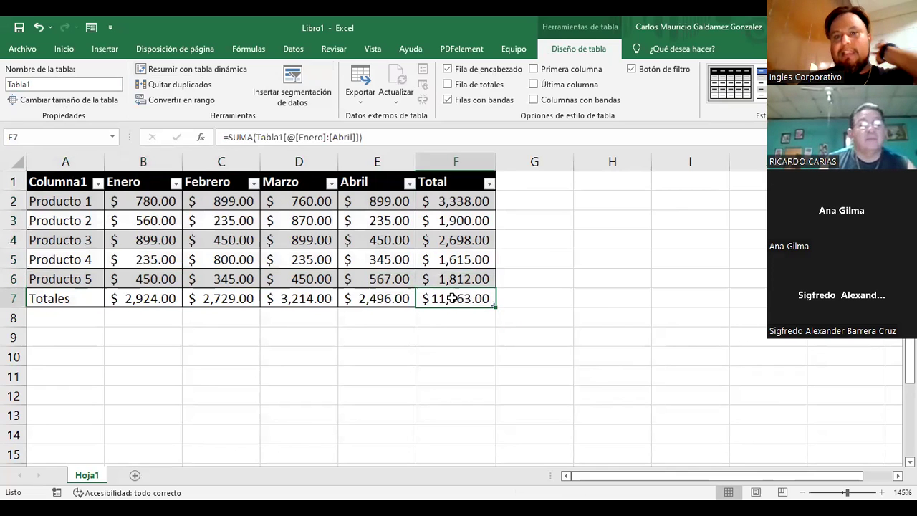
left_click(64, 49)
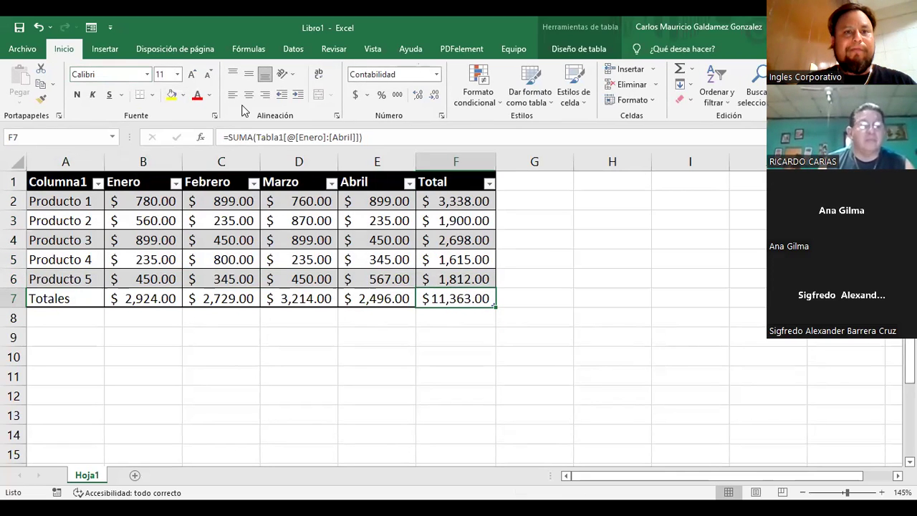
left_click(197, 98)
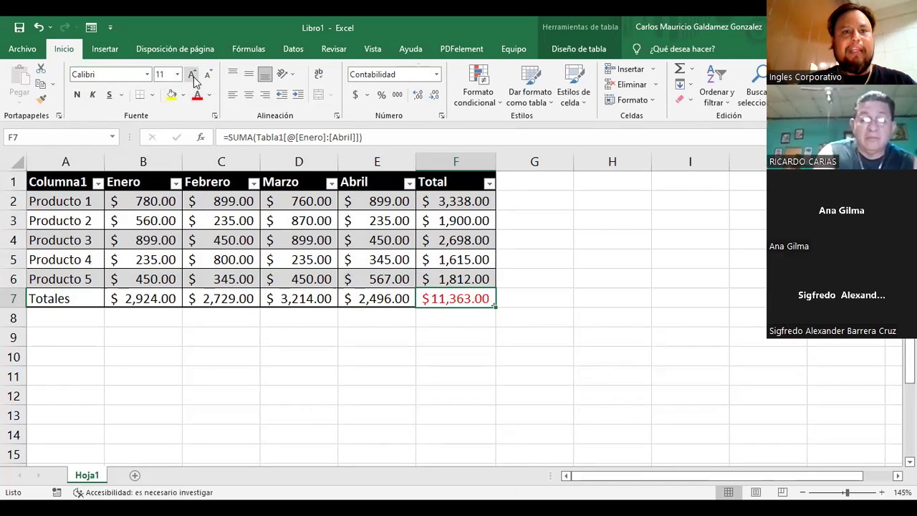
left_click(191, 74)
left_click(76, 95)
Compare the monthly totals in B7:E7 and the product totals in F2:F6 with the grand total in F7.
left_click_drag(135, 299, 385, 299)
left_click_drag(442, 201, 449, 279)
left_click_drag(153, 299, 403, 299)
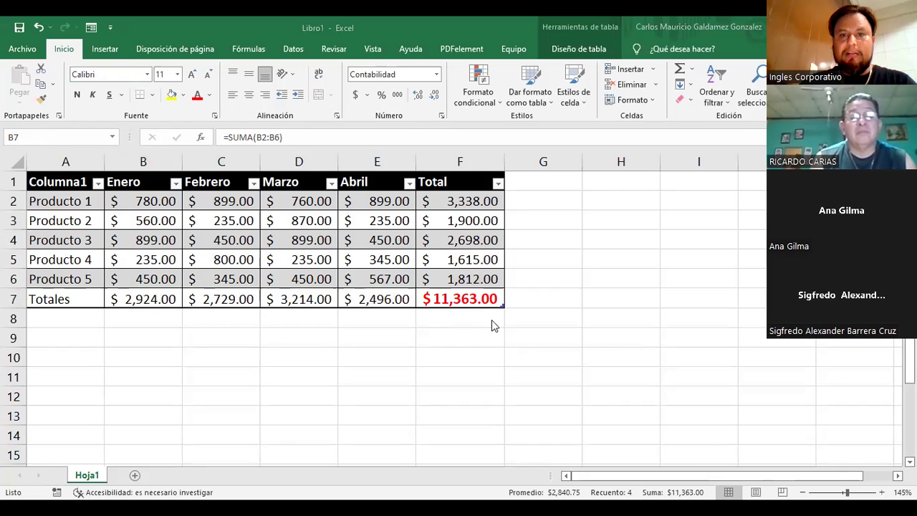
left_click_drag(464, 212, 442, 272)
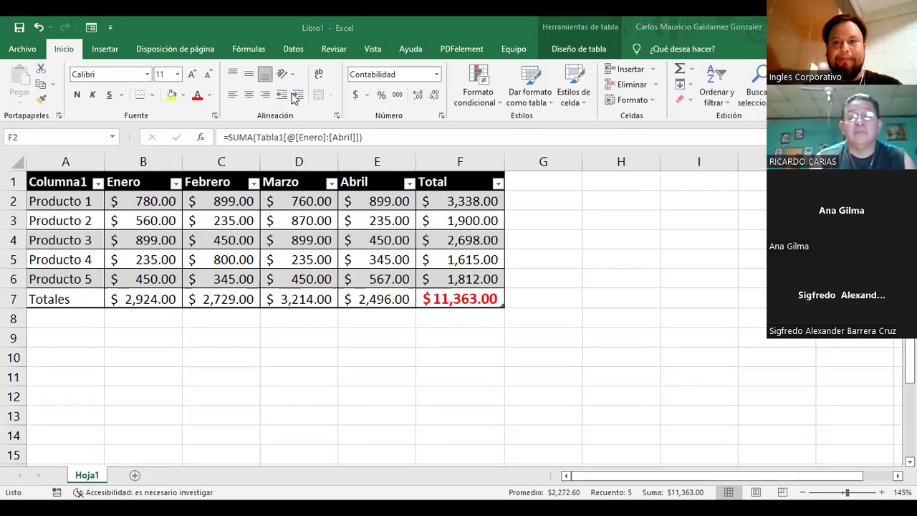
left_click(478, 299)
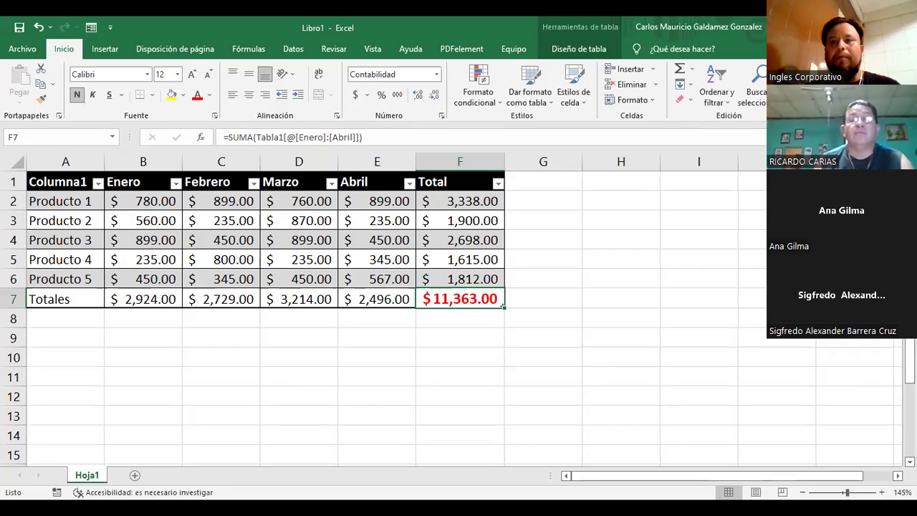
key("alt+Tab")
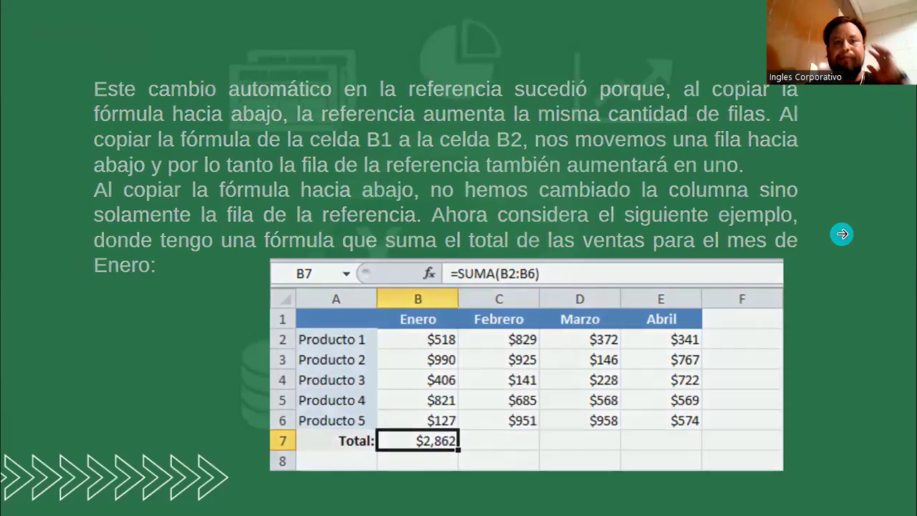
left_click(841, 234)
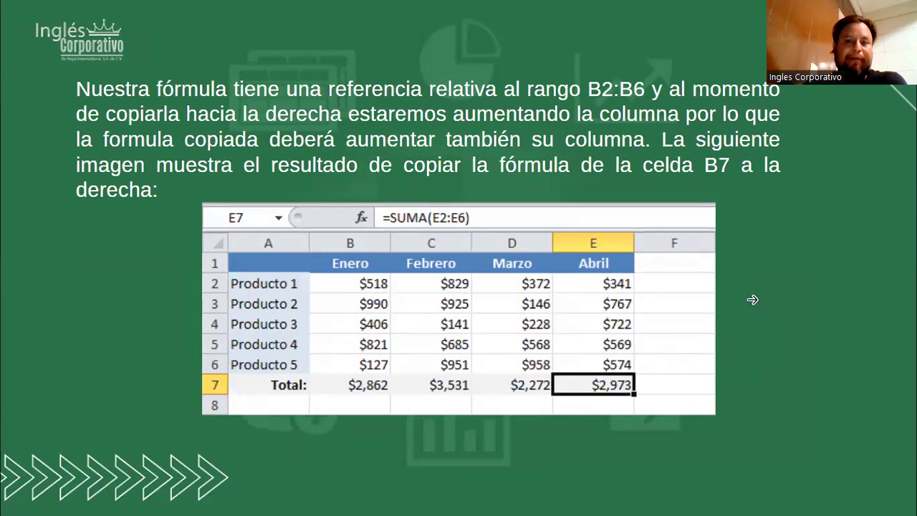
key("Right")
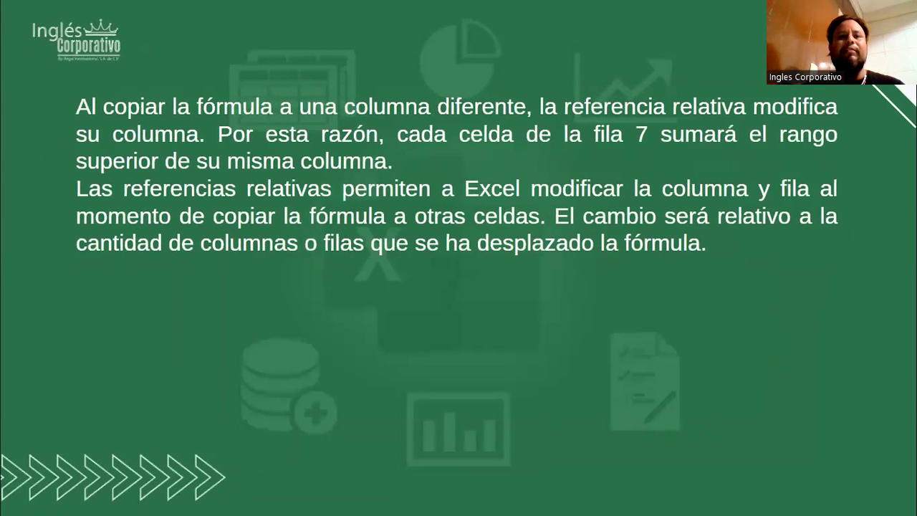
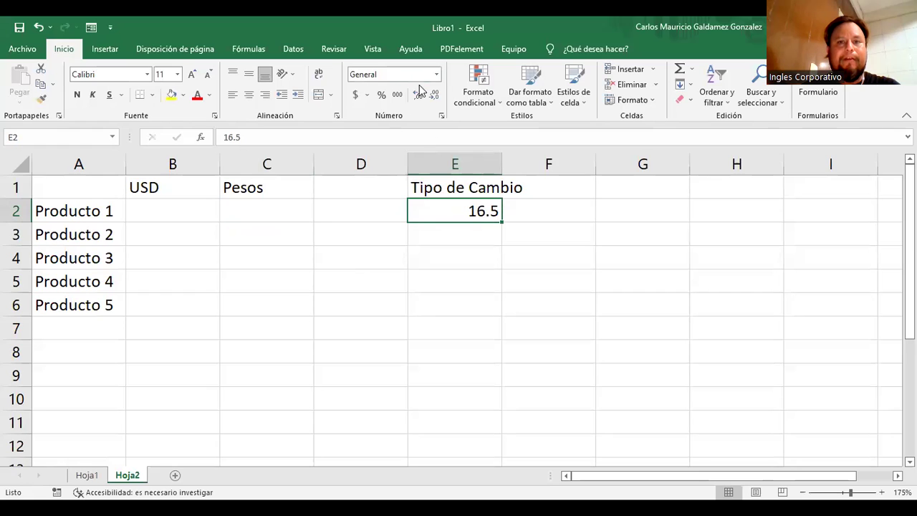
Apply the Contabilidad number format to the exchange rate in E2 and the USD cells B2:B6 on Hoja2.
left_click(436, 74)
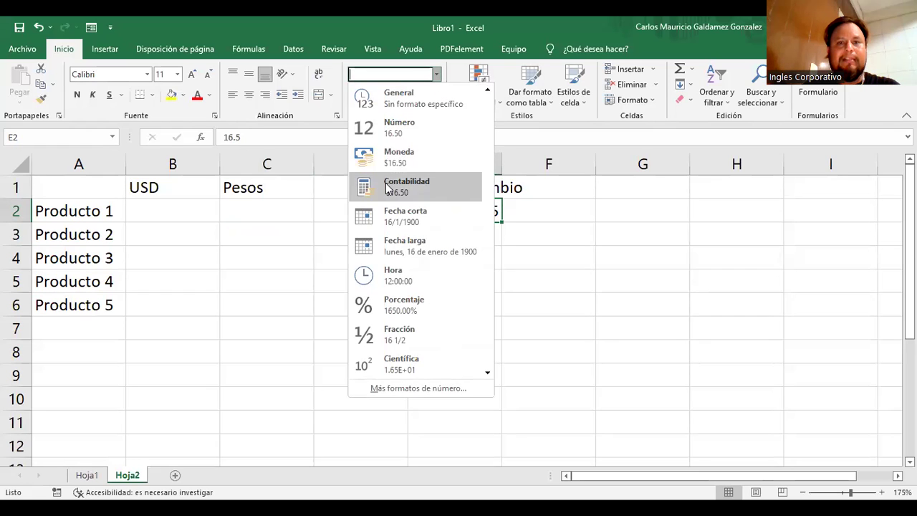
left_click(391, 185)
left_click_drag(184, 212, 188, 311)
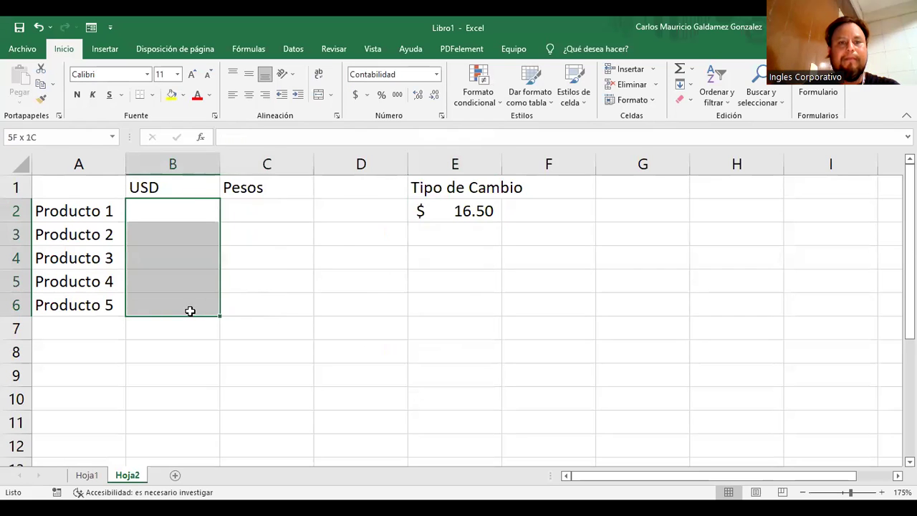
left_click(437, 74)
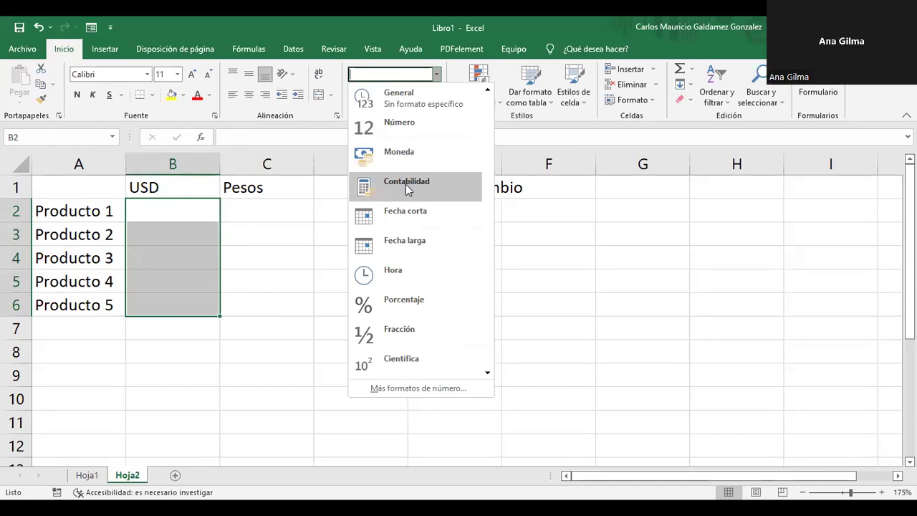
left_click(406, 185)
Enter the USD prices 150, 200, 225, 396 and 451 for Producto 1 to Producto 5 in B2:B6.
left_click(214, 212)
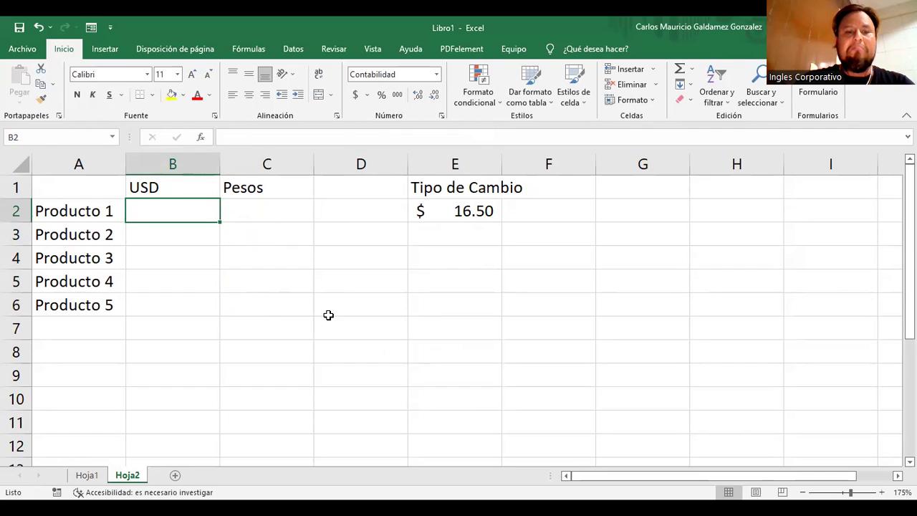
type("150")
key("Return")
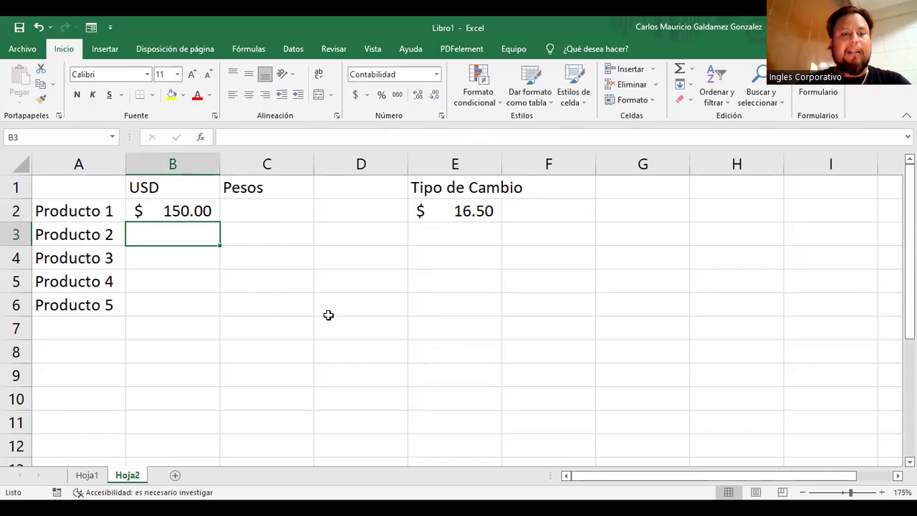
type("200")
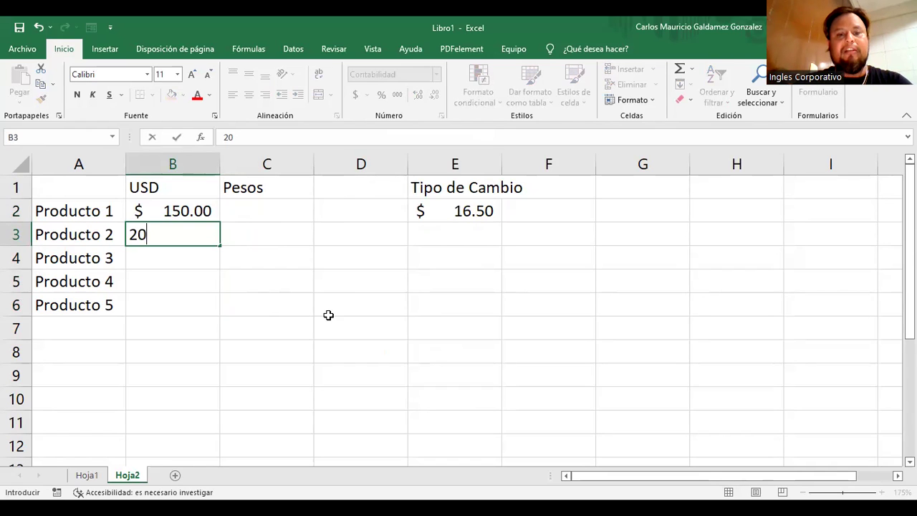
key("Return")
type("225")
key("Return")
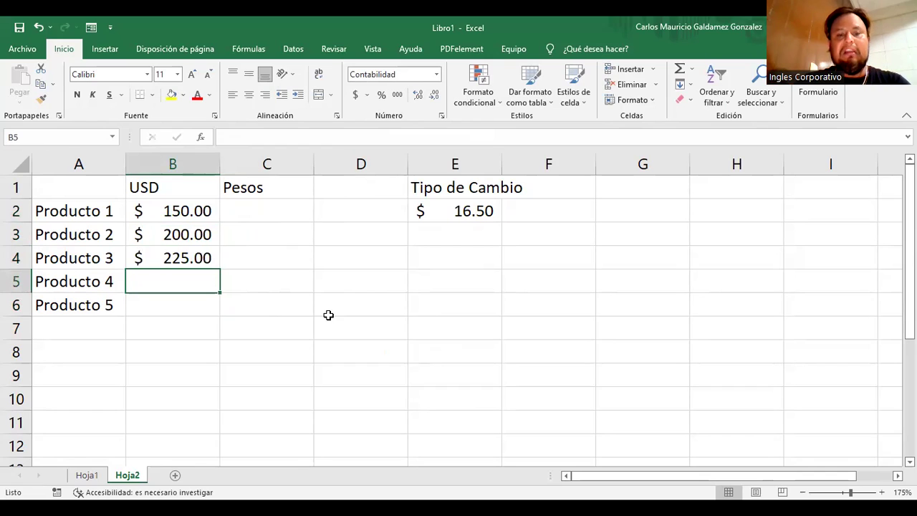
type("396")
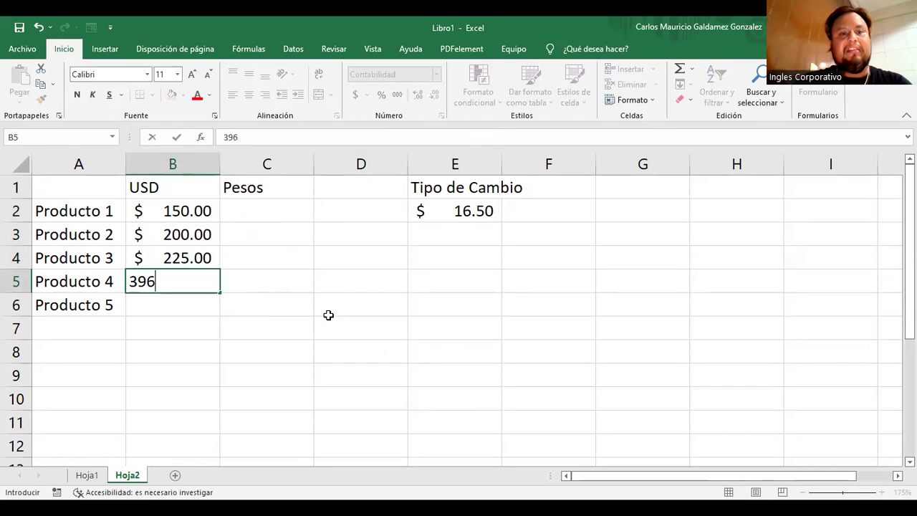
key("Return")
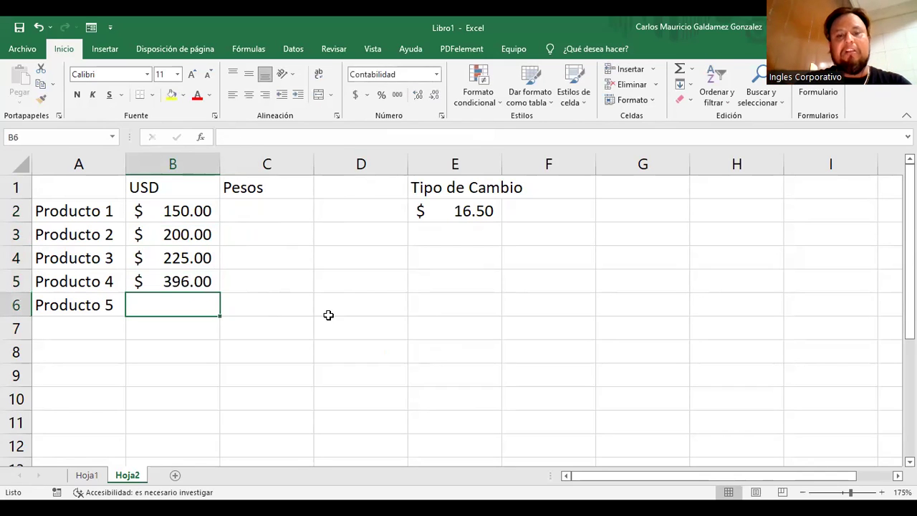
type("451")
key("Tab")
key("Up")
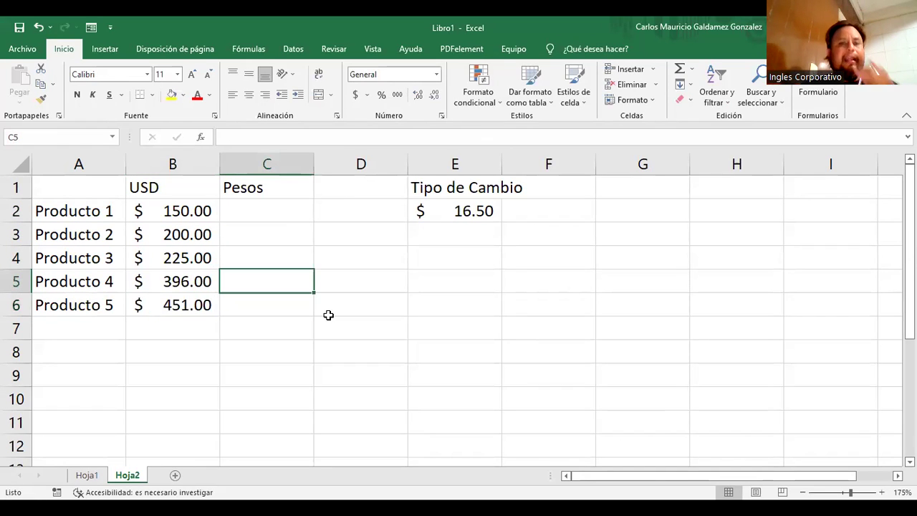
Review the USD prices in B2:B6 and the Pesos cell of Producto 1.
left_click_drag(181, 212, 184, 307)
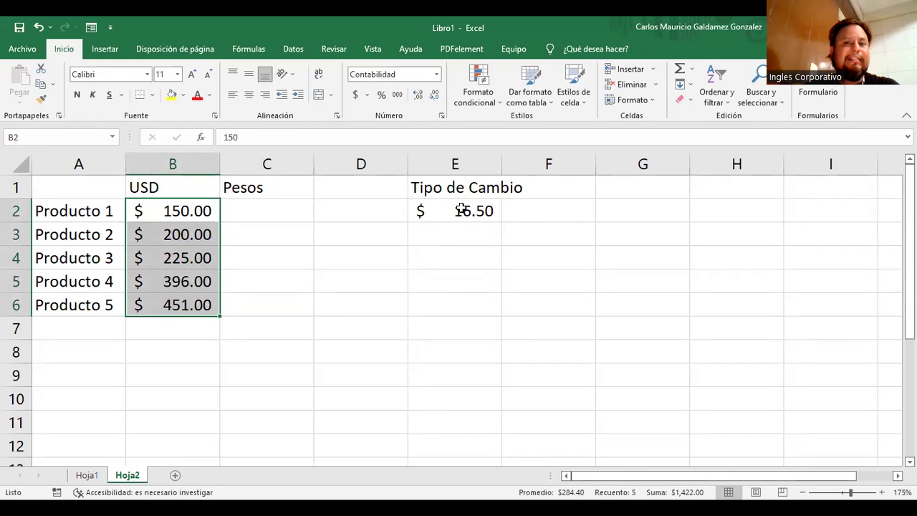
left_click(262, 211)
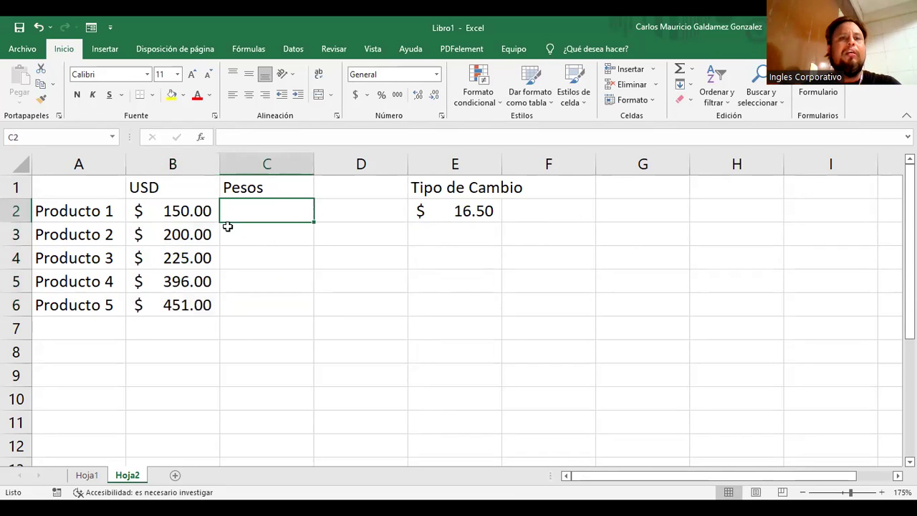
left_click(194, 209)
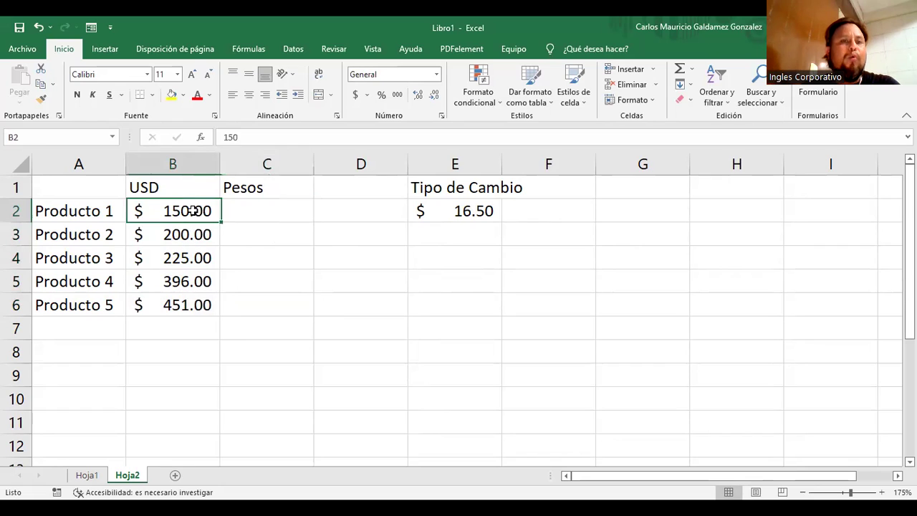
Choose the Moneda category with the $ Español (México) symbol in the cell format of the exchange rate in E2.
left_click(444, 207)
left_click(540, 218)
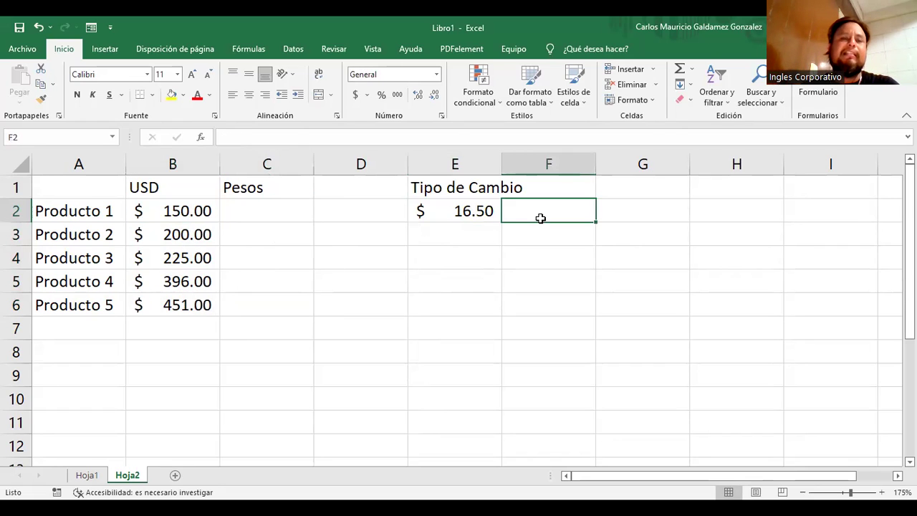
left_click(441, 212)
right_click(441, 211)
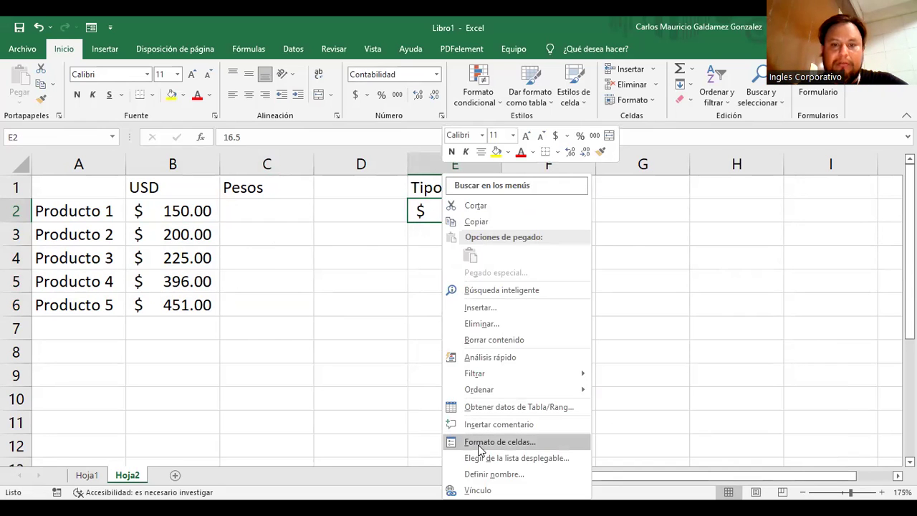
key("Return")
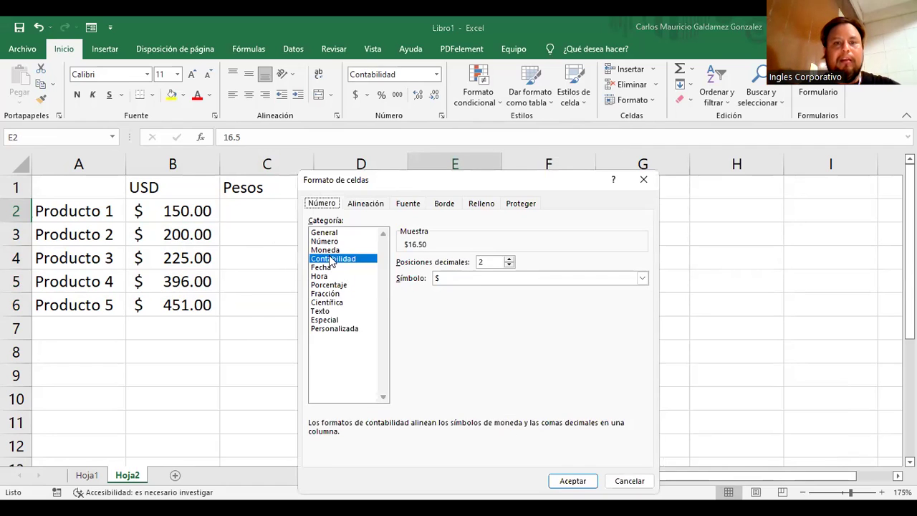
left_click(327, 250)
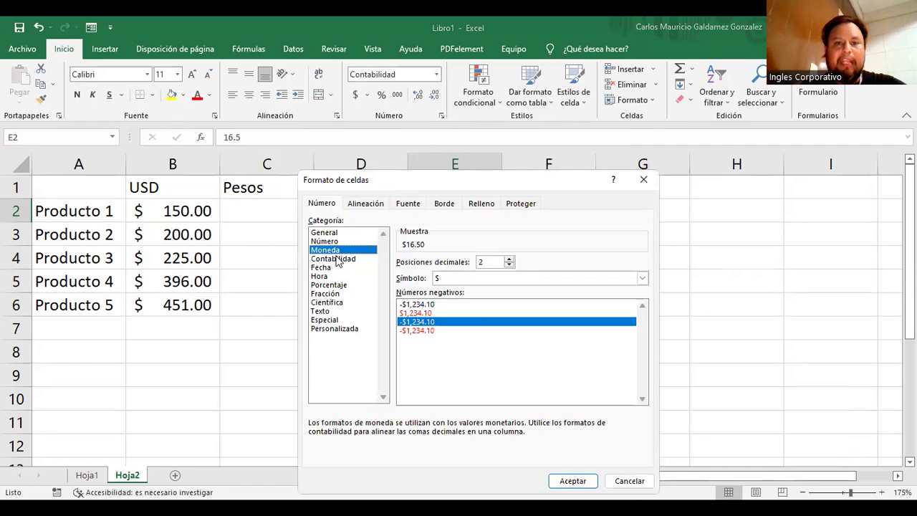
left_click(488, 281)
scroll(530, 344, "down", 2)
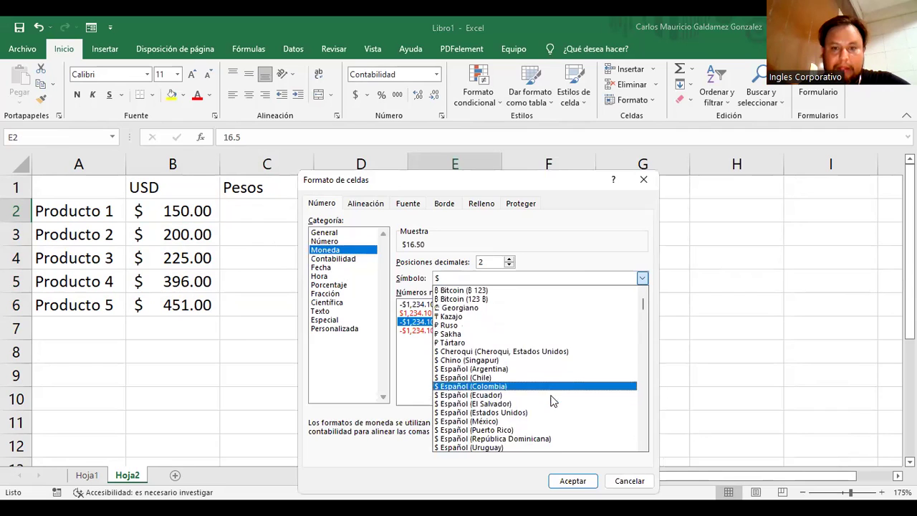
left_click(484, 422)
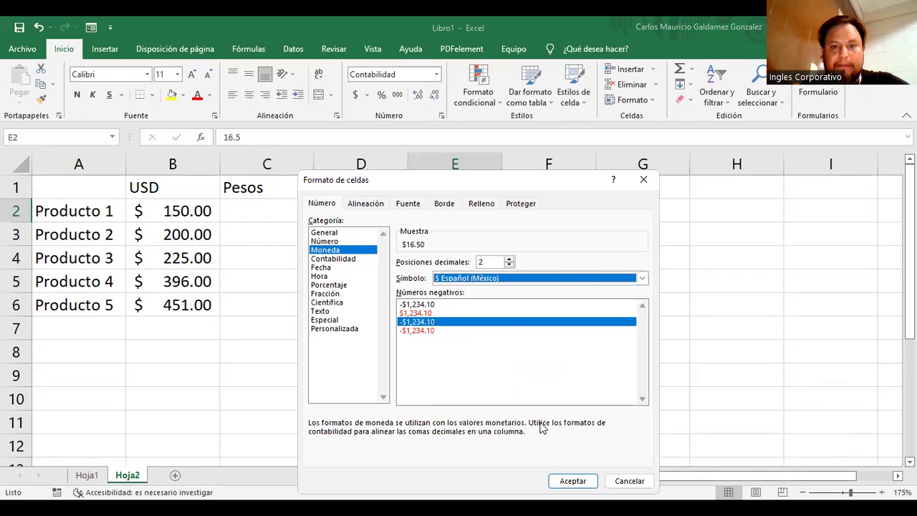
Try MXN as the currency symbol in the Moneda format of the exchange rate cell.
left_click(514, 278)
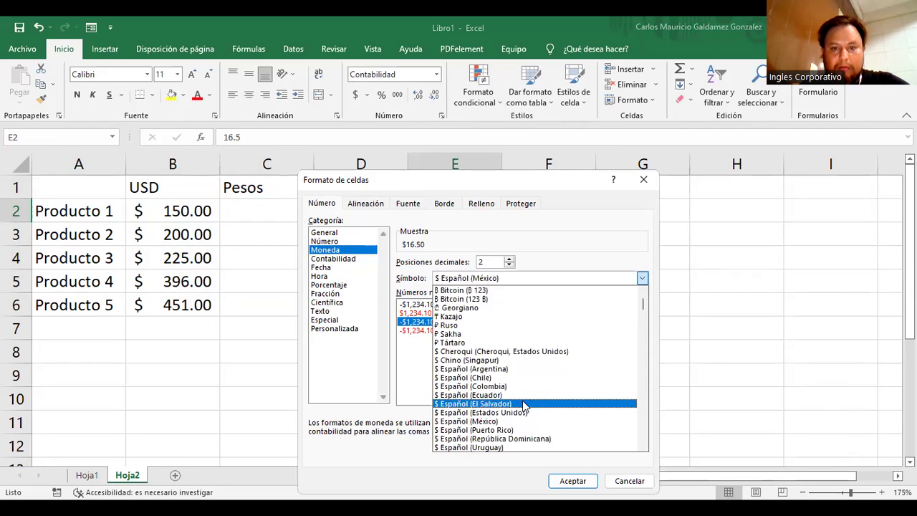
scroll(537, 401, "down", 5)
scroll(534, 401, "down", 10)
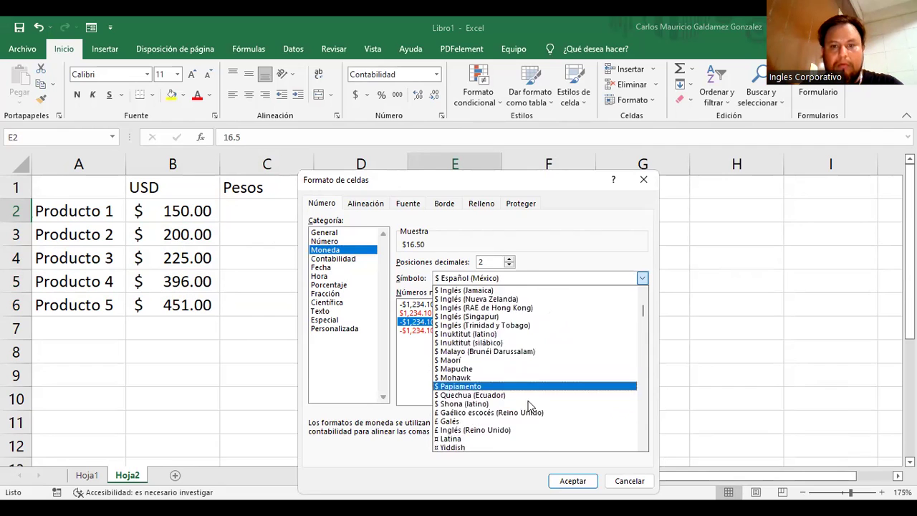
scroll(544, 398, "down", 10)
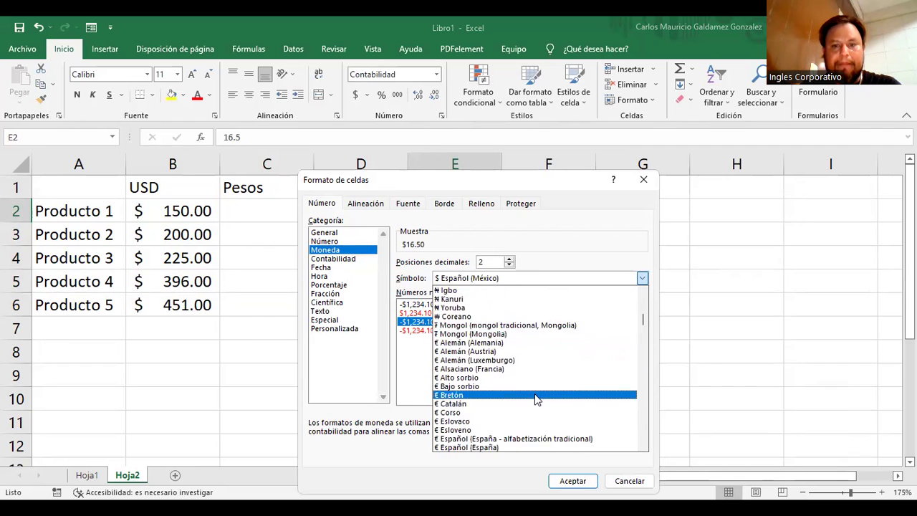
scroll(527, 403, "down", 12)
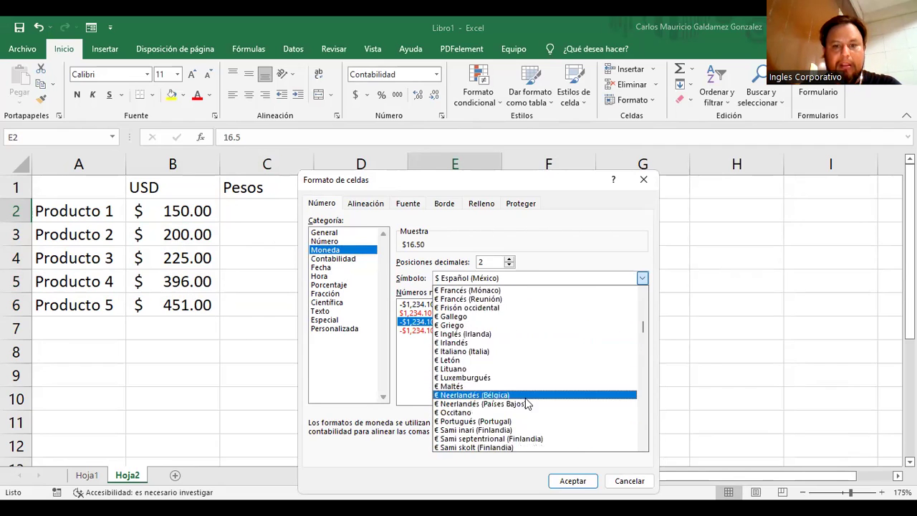
scroll(533, 402, "down", 12)
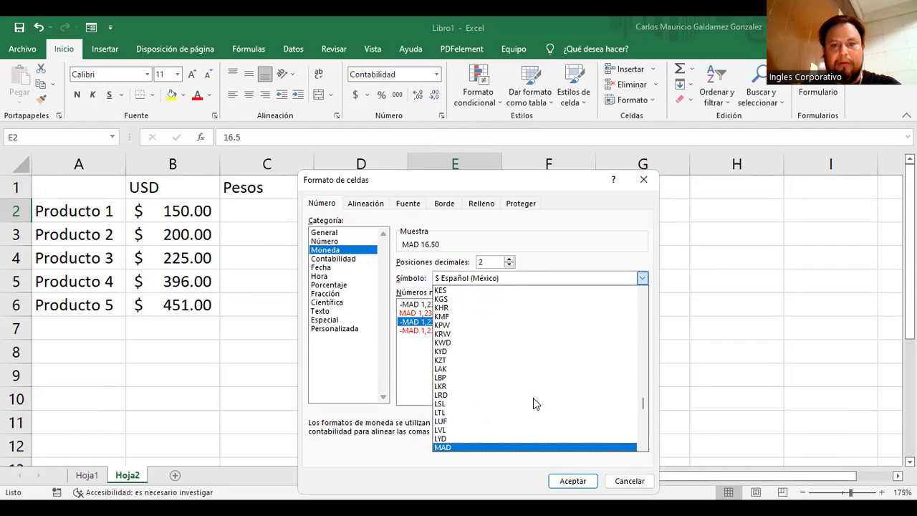
key("Down")
key("Down")
key("Down")
key("Down")
key("Down")
key("Down")
key("Down")
key("Down")
key("Down")
key("Down")
key("Down")
key("Down")
key("Down")
key("Down")
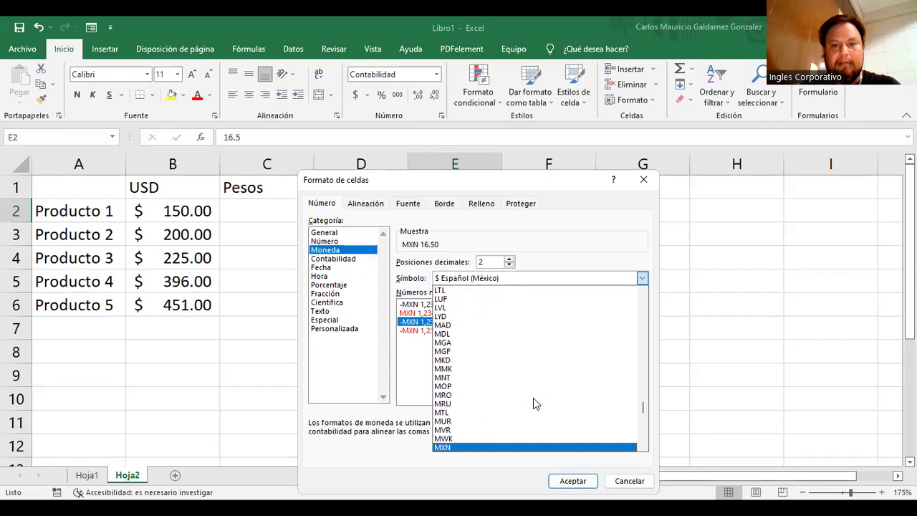
scroll(532, 404, "down", 1)
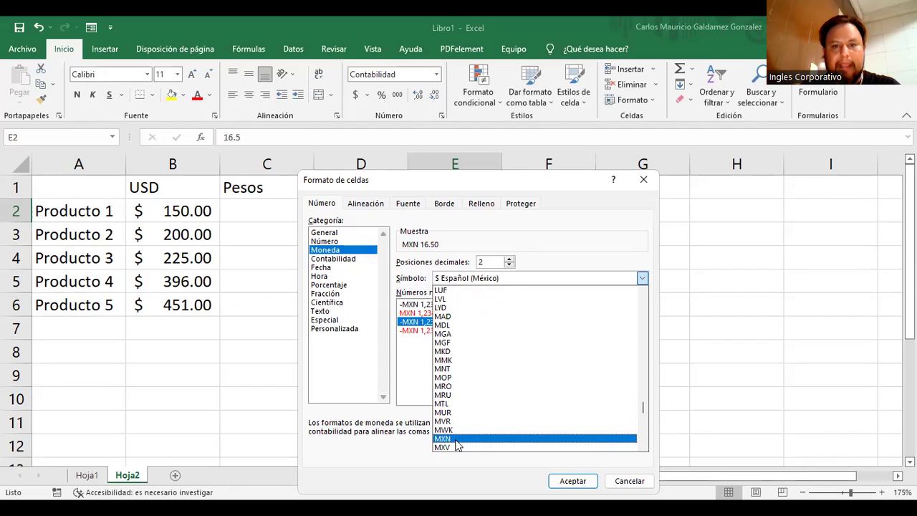
left_click(456, 439)
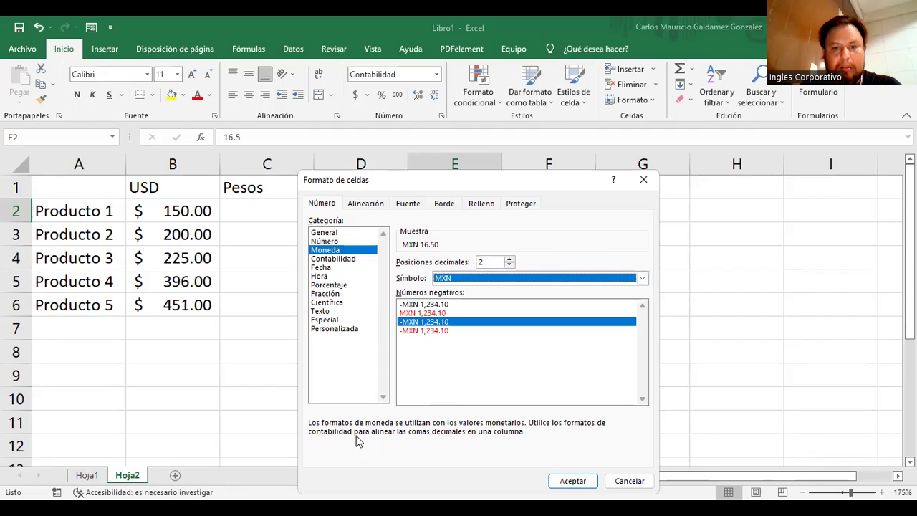
Try USD as the currency symbol in the Moneda format of the exchange rate cell.
left_click(451, 281)
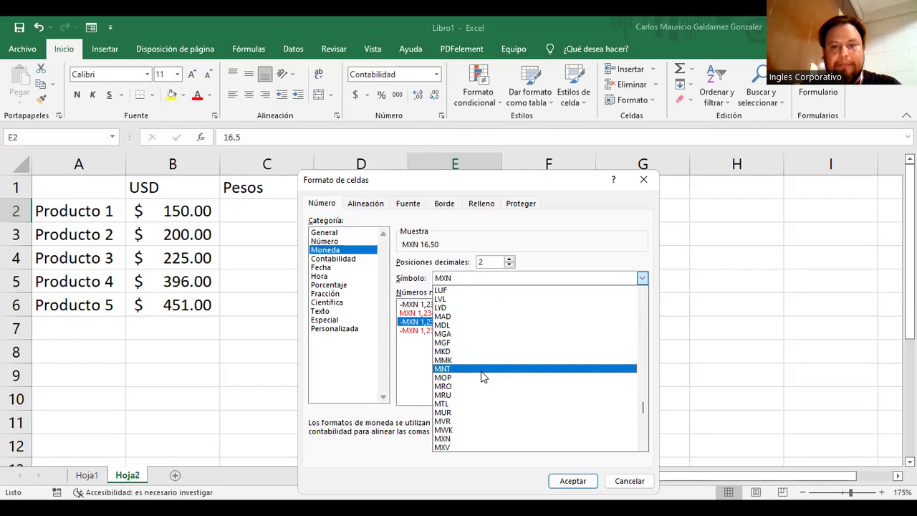
type("usd")
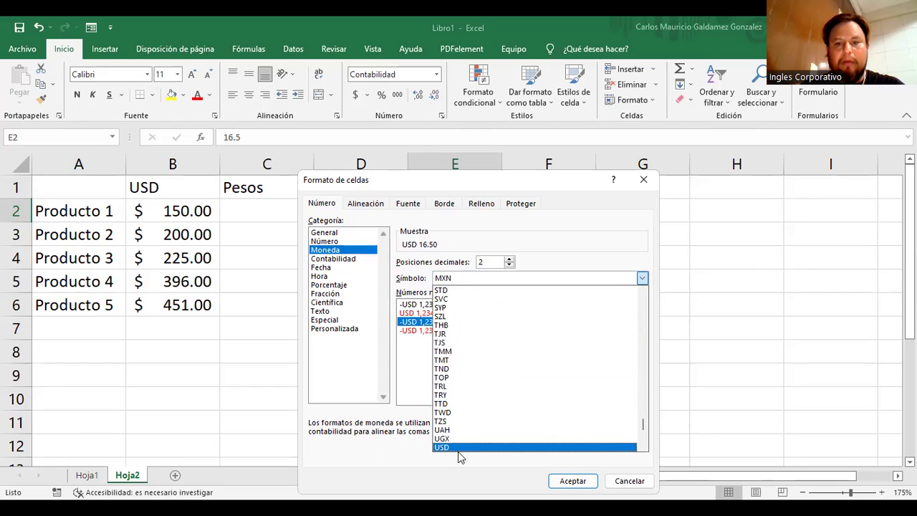
left_click(448, 448)
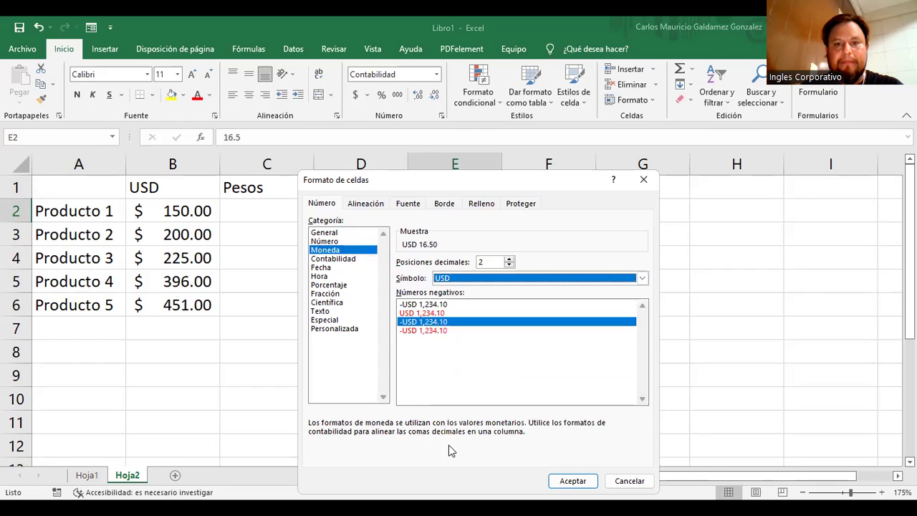
Set the currency symbol to $ Español (México) and apply the Moneda format to E2.
left_click(462, 279)
type("mxn")
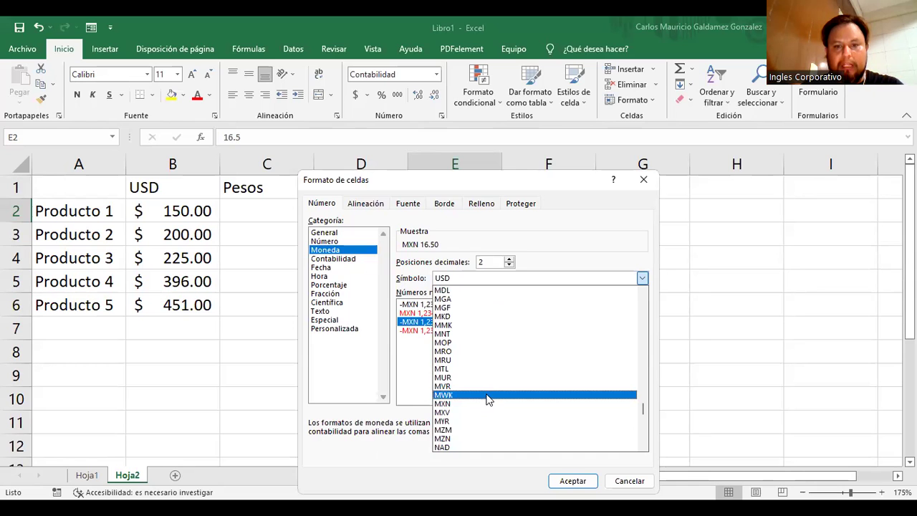
scroll(523, 413, "down", 1)
left_click_drag(644, 417, 649, 315)
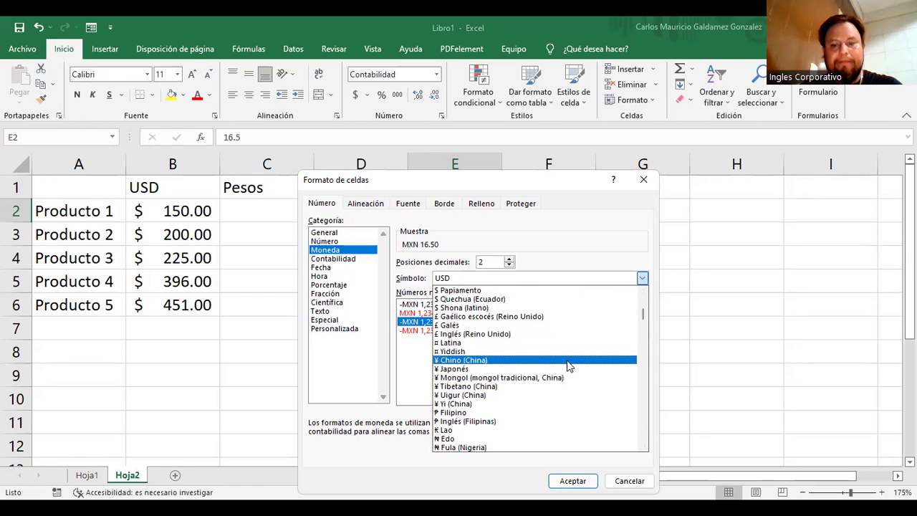
key("m")
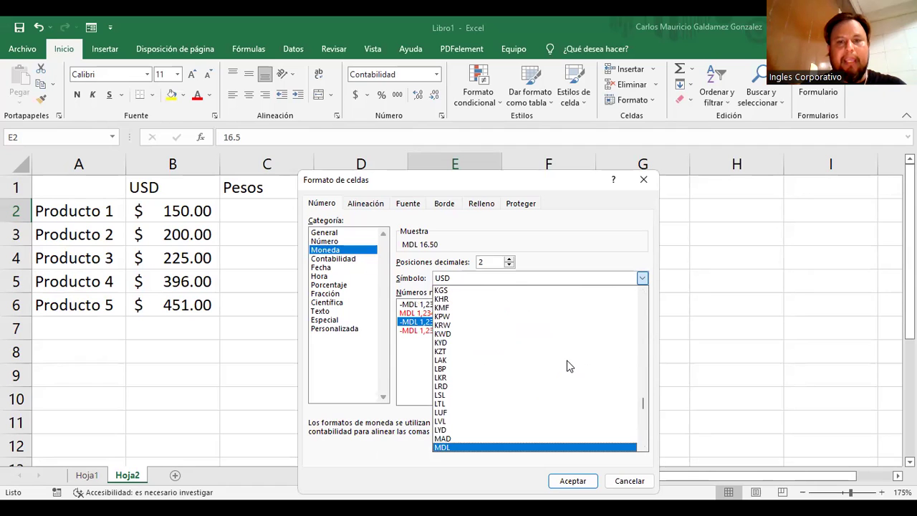
key("m")
left_click_drag(644, 409, 647, 304)
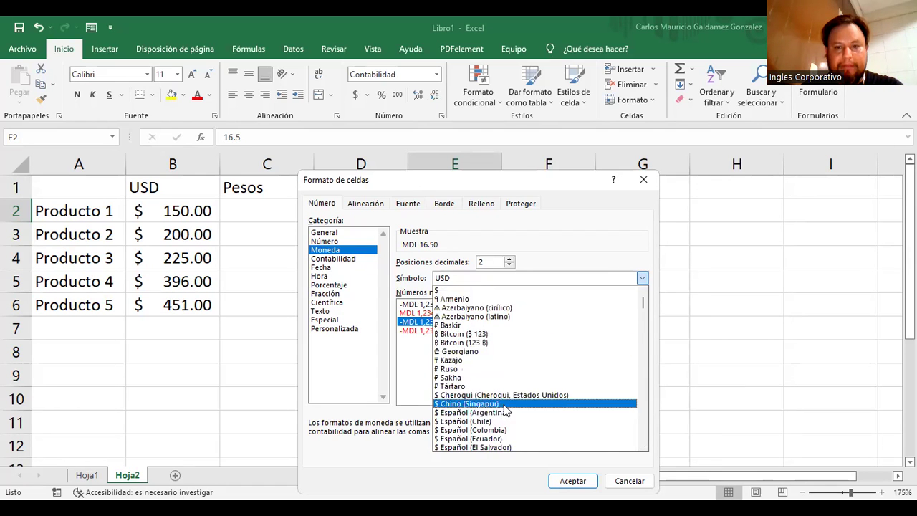
scroll(506, 410, "down", 2)
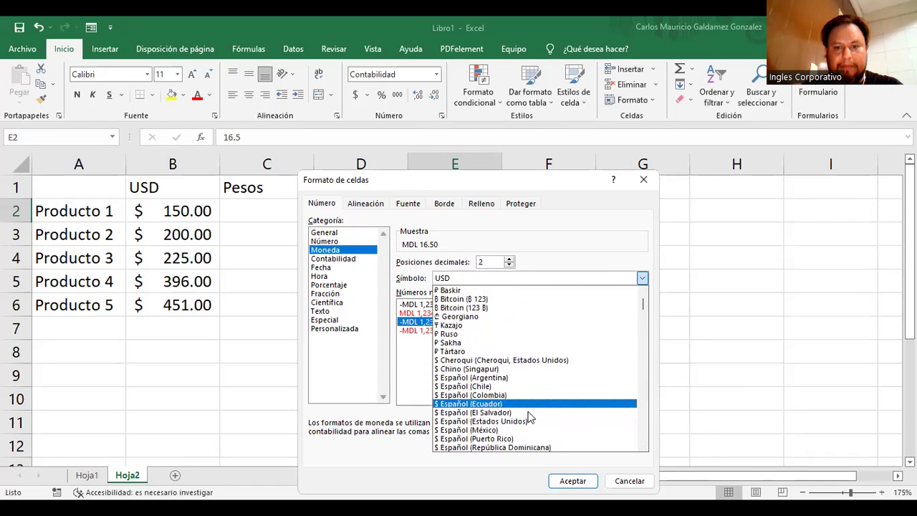
left_click(494, 430)
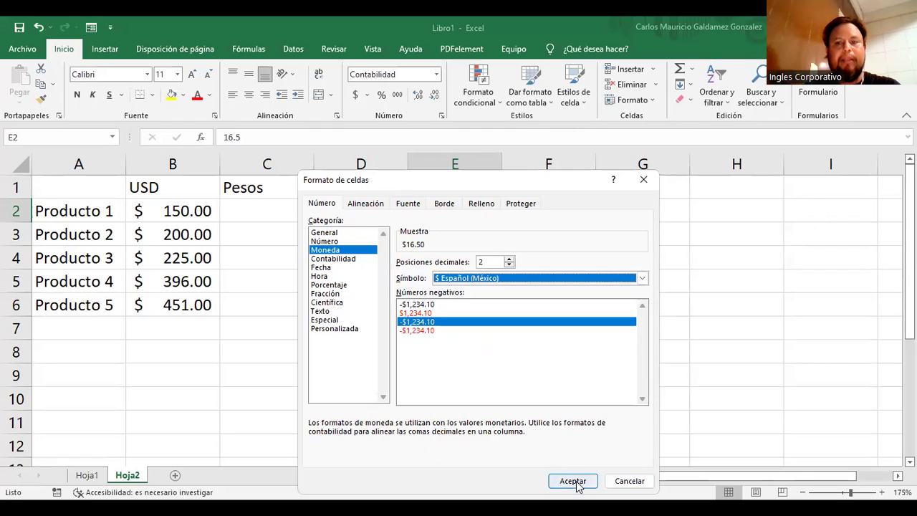
left_click(572, 482)
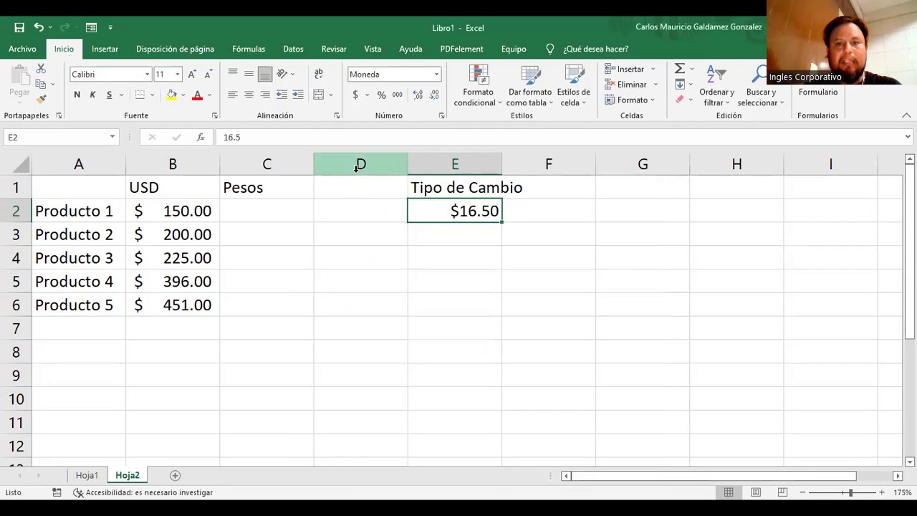
Copy the format of the exchange rate cell E2 onto the Pesos cells C2:C6.
left_click(41, 99)
mouse_move(247, 209)
left_mouse_down()
mouse_move(250, 289)
mouse_move(262, 307)
left_mouse_up()
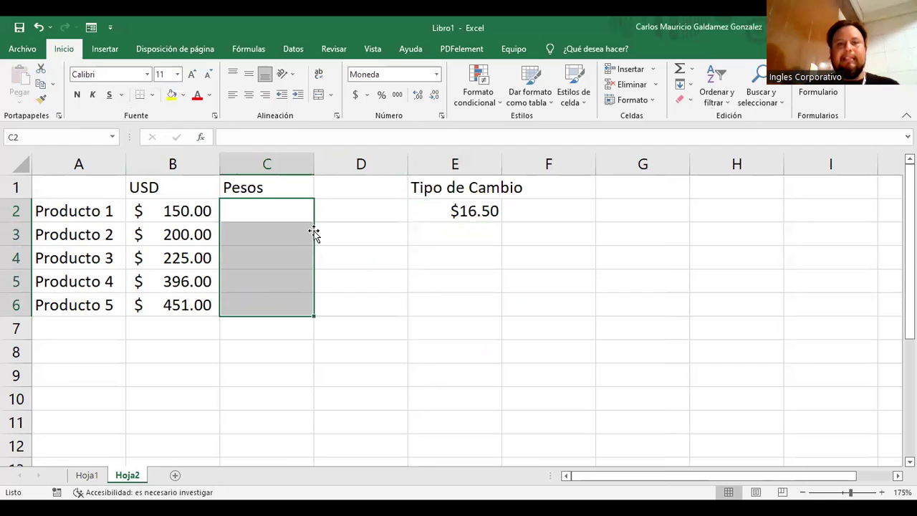
left_click(299, 209)
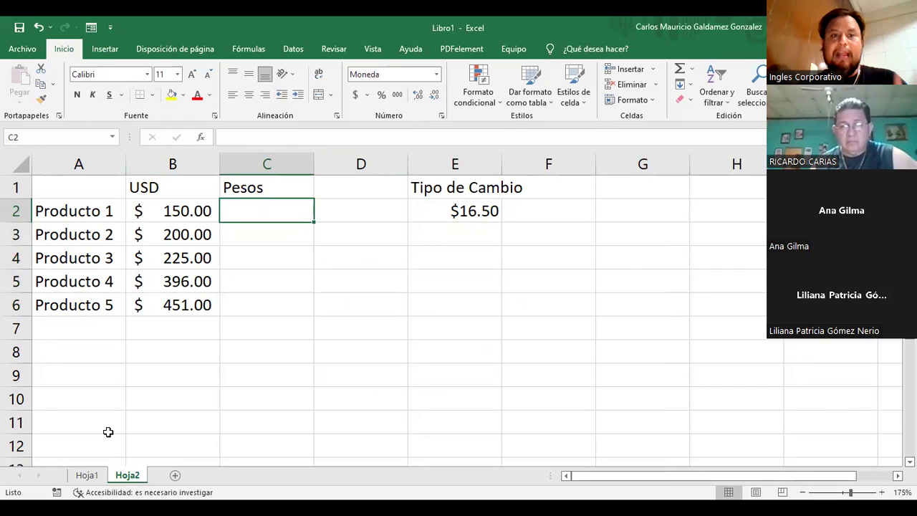
Convert the range A1:C6 into a table with a header row.
scroll(182, 378, "up", 1, "ctrl")
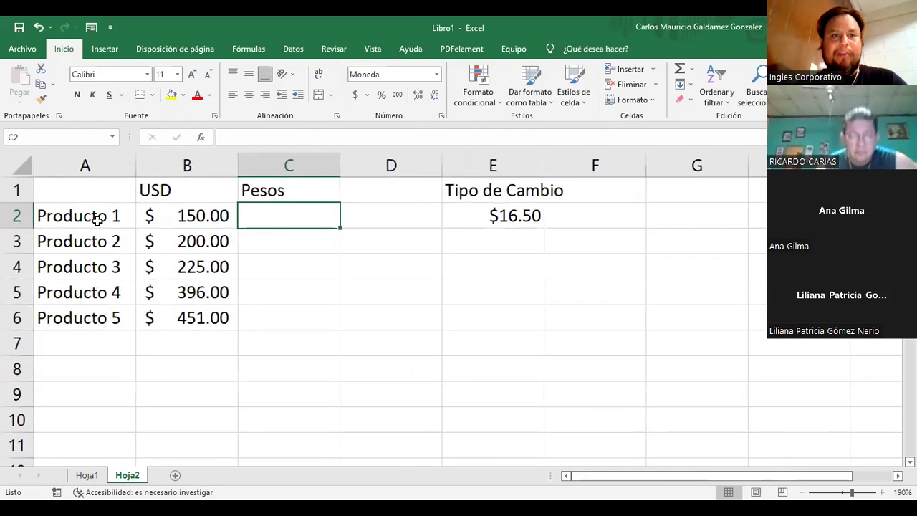
left_click_drag(89, 192, 245, 317)
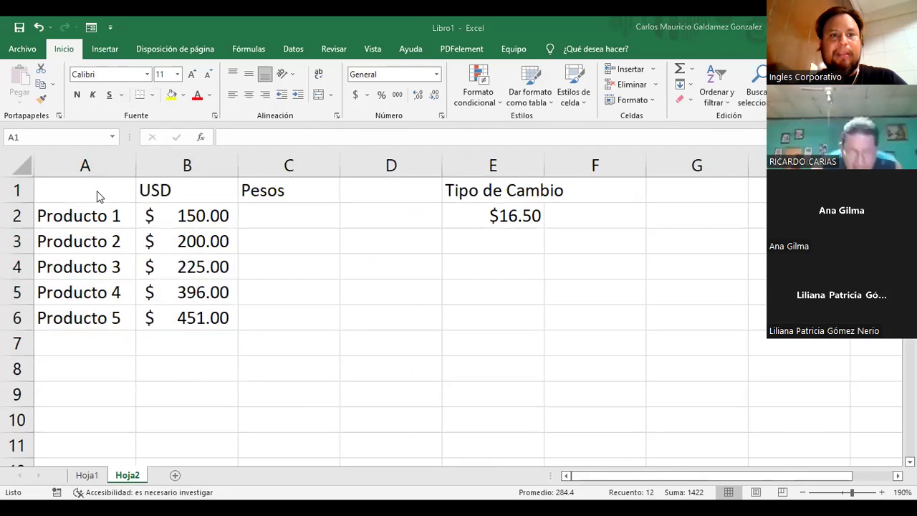
left_click(517, 106)
left_click(106, 49)
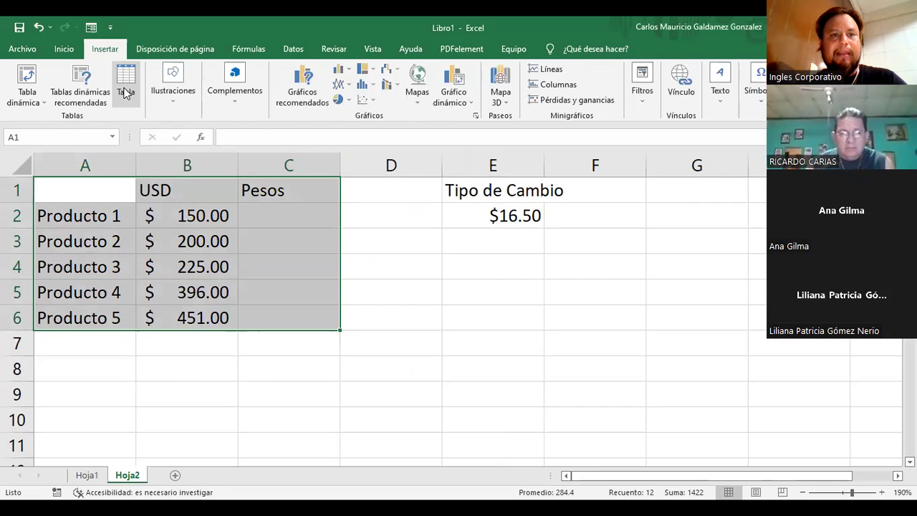
left_click(126, 92)
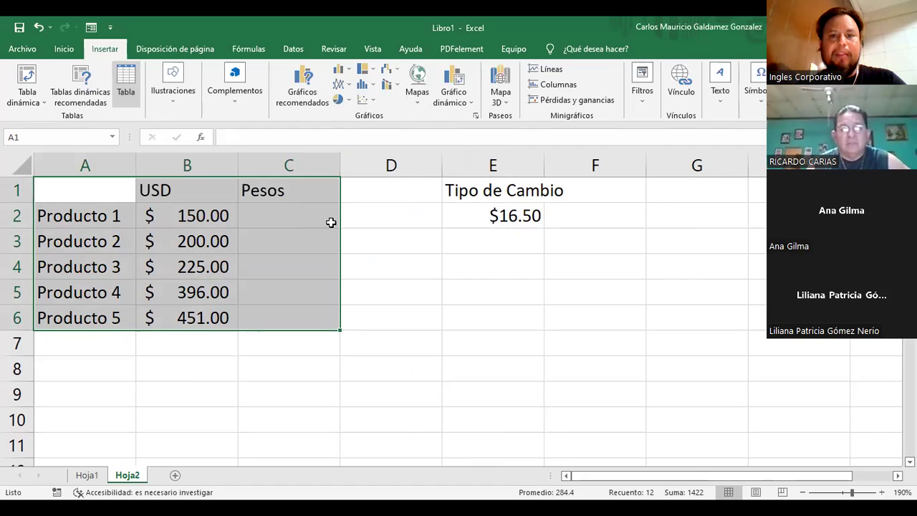
left_click(426, 285)
left_click(183, 292)
left_click(84, 189)
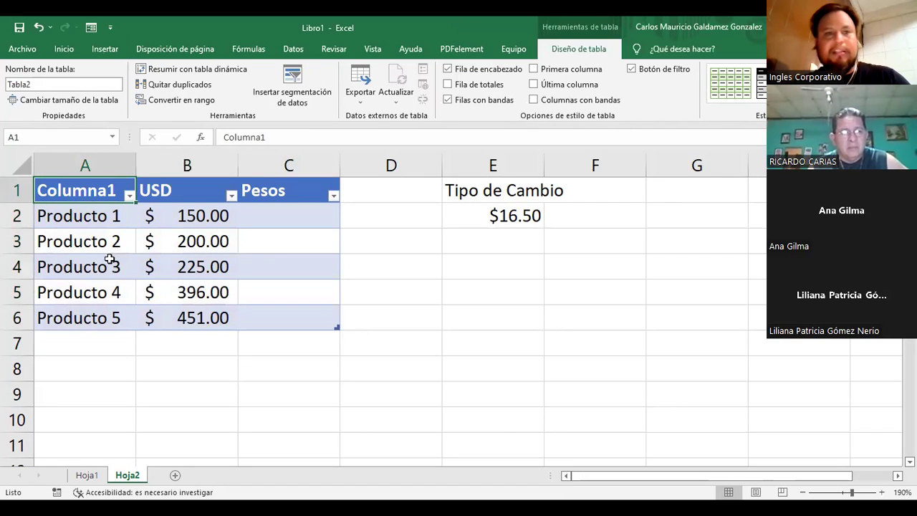
Review the Pesos cells together with Producto 1's USD price in B2 and the exchange rate in E2.
left_click(254, 312)
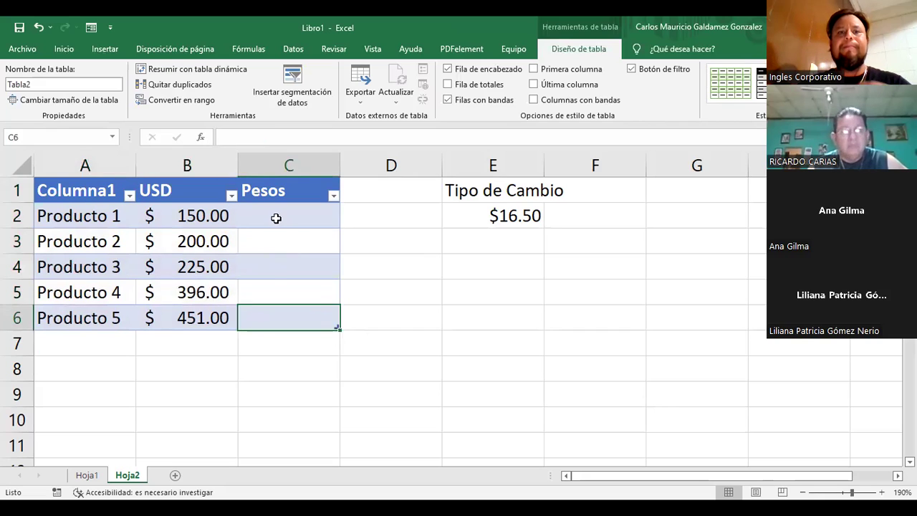
left_click(272, 216)
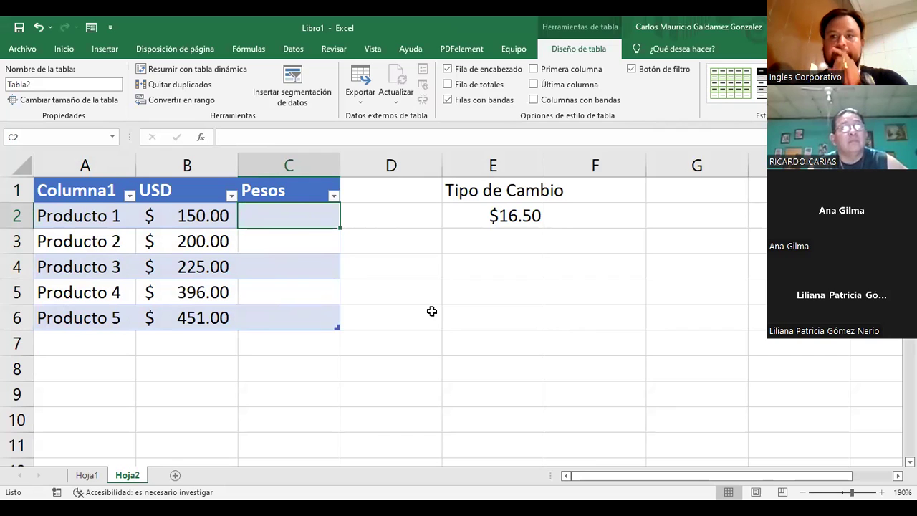
left_click(180, 215)
left_click(476, 216)
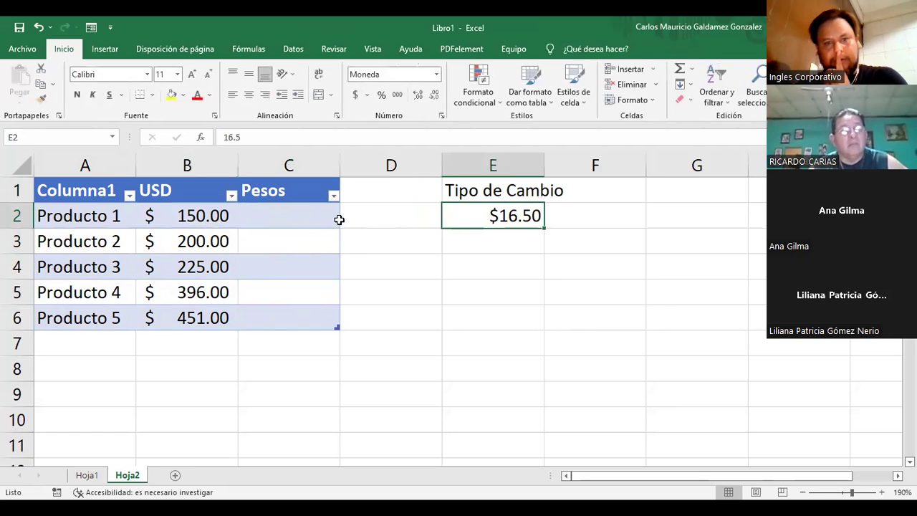
left_click(293, 213)
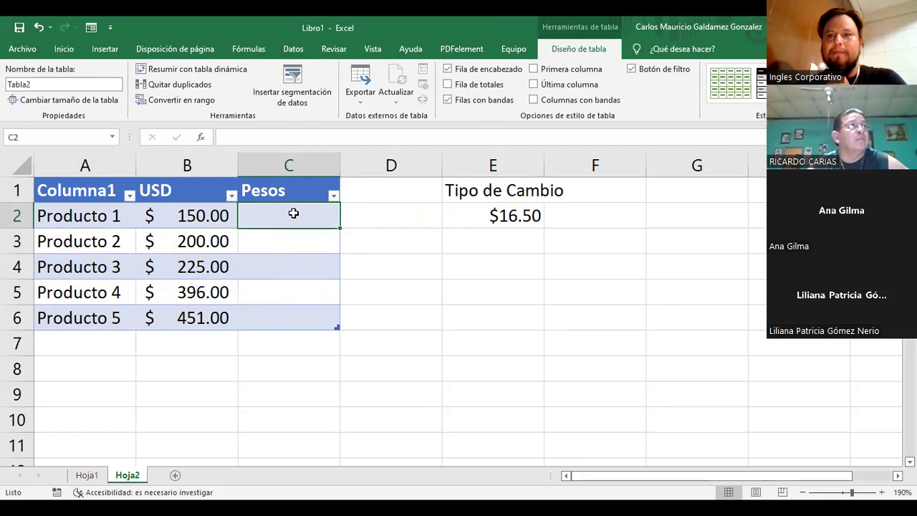
left_click(183, 218)
left_click(472, 216)
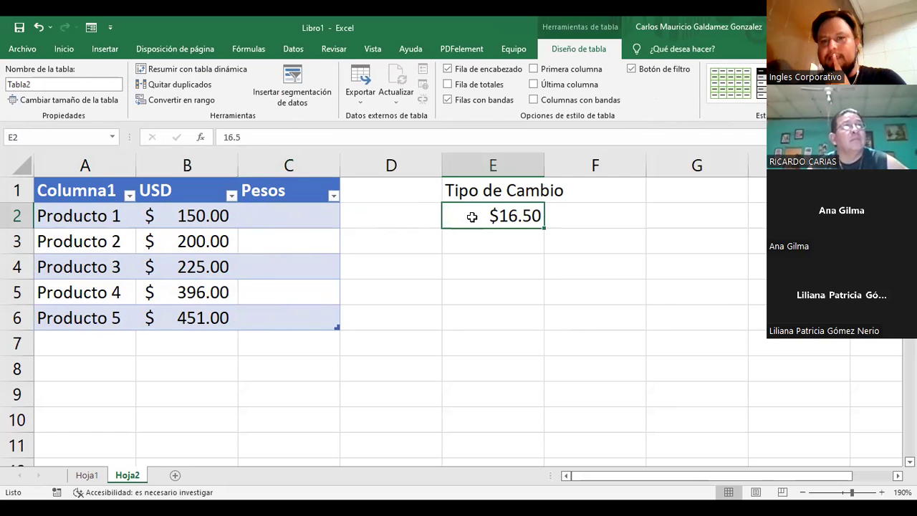
left_click(297, 216)
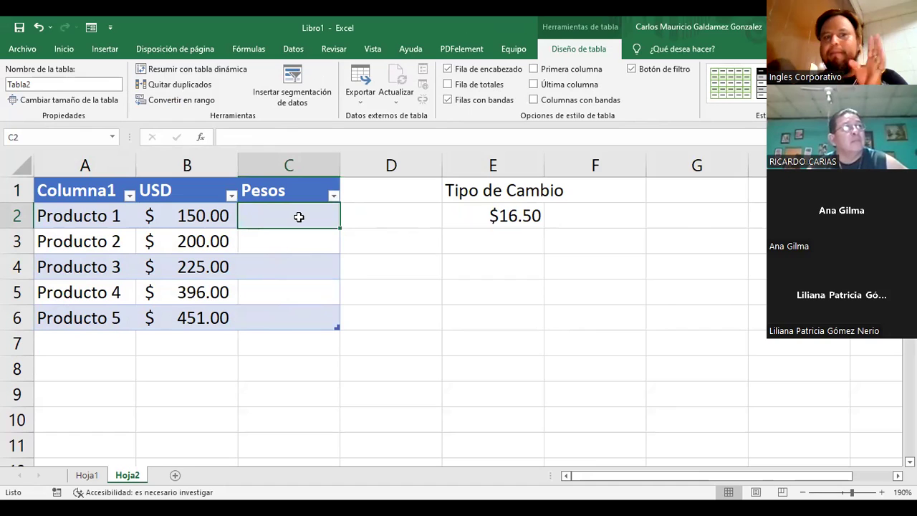
type("=")
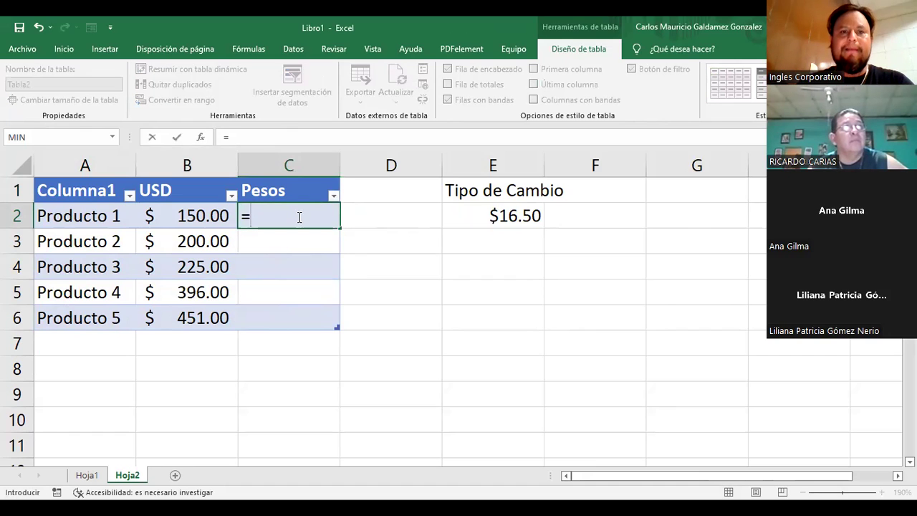
left_click(186, 190)
key("Escape")
Center the USD and Pesos headers in B1:C1.
left_click_drag(186, 190, 247, 195)
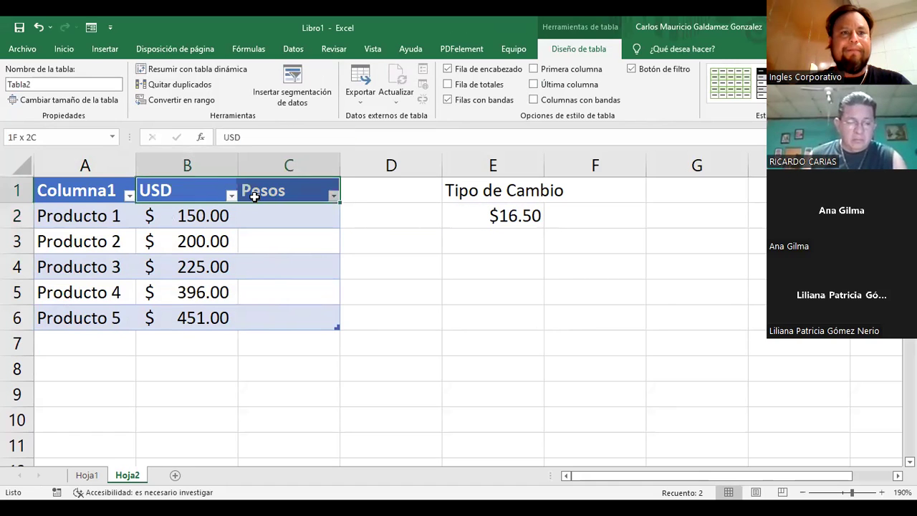
left_click(64, 48)
left_click(248, 95)
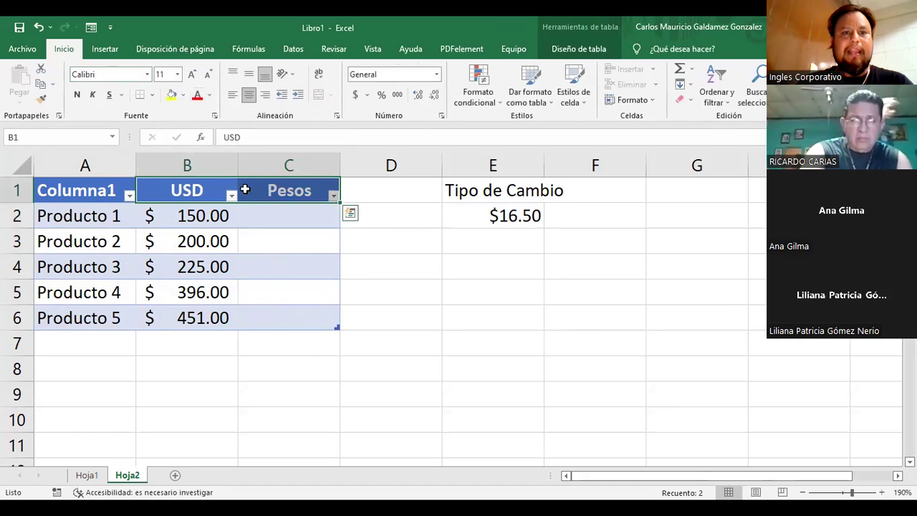
Enter the formula =B2*E2 in C2 to convert Producto 1's USD price to pesos.
left_click(253, 215)
type("=")
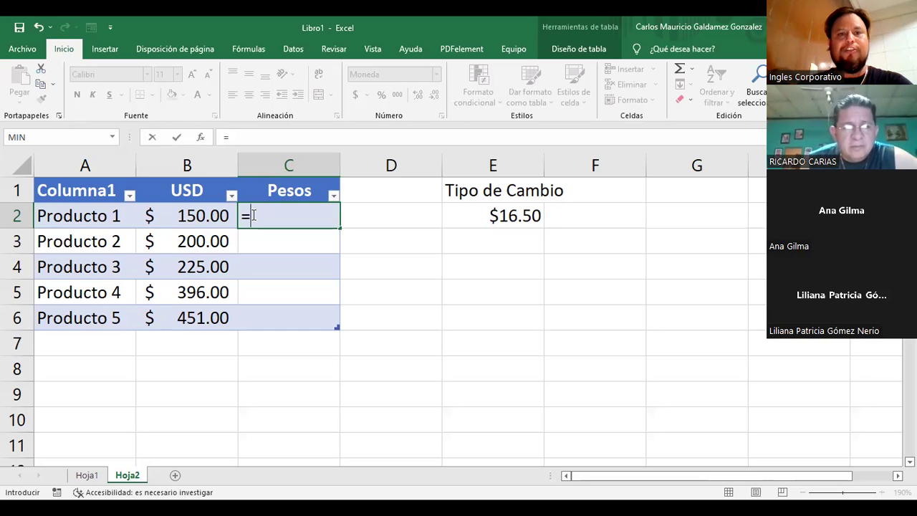
type("B2*")
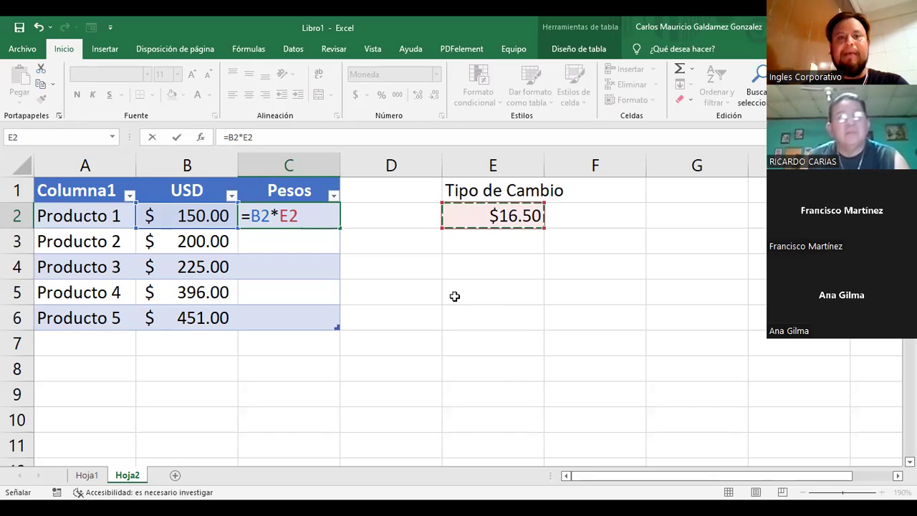
key("Return")
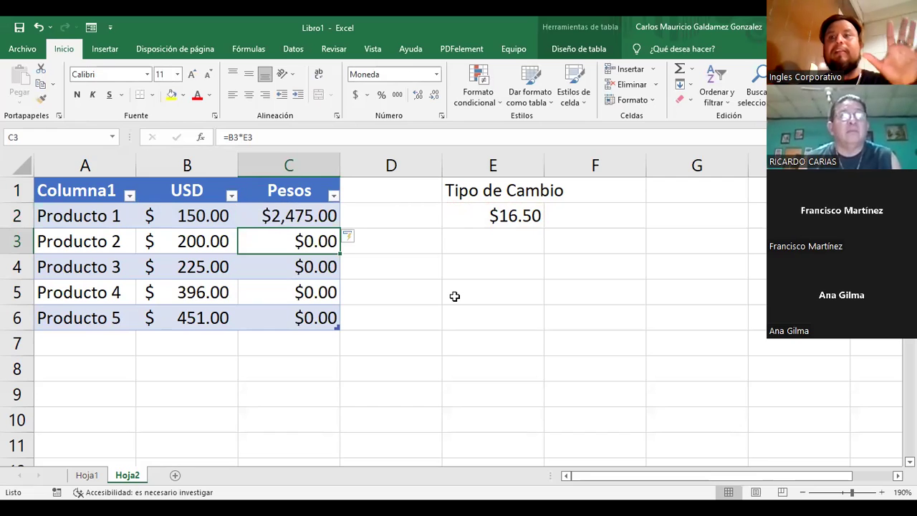
Examine the Pesos formulas in C2 and C3 against the USD price in B3 and the exchange rate in E2.
left_click_drag(280, 236, 286, 318)
left_click(404, 306)
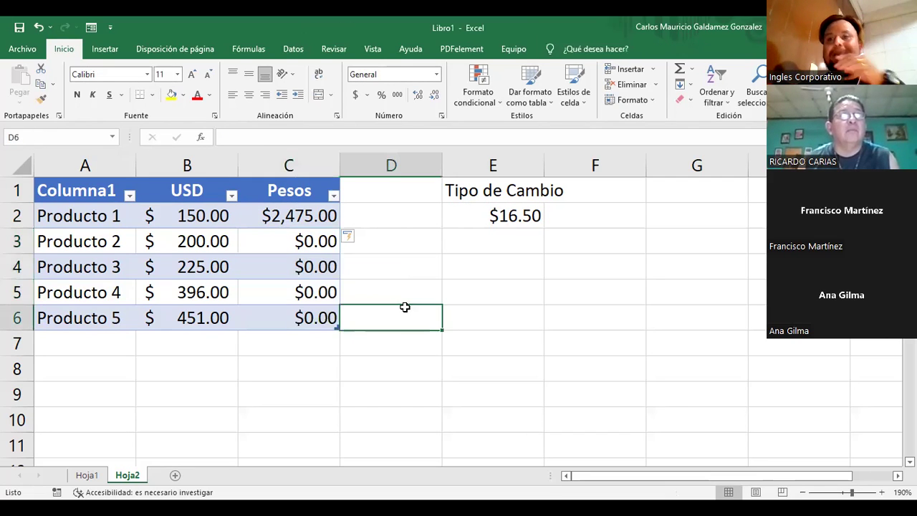
left_click(272, 215)
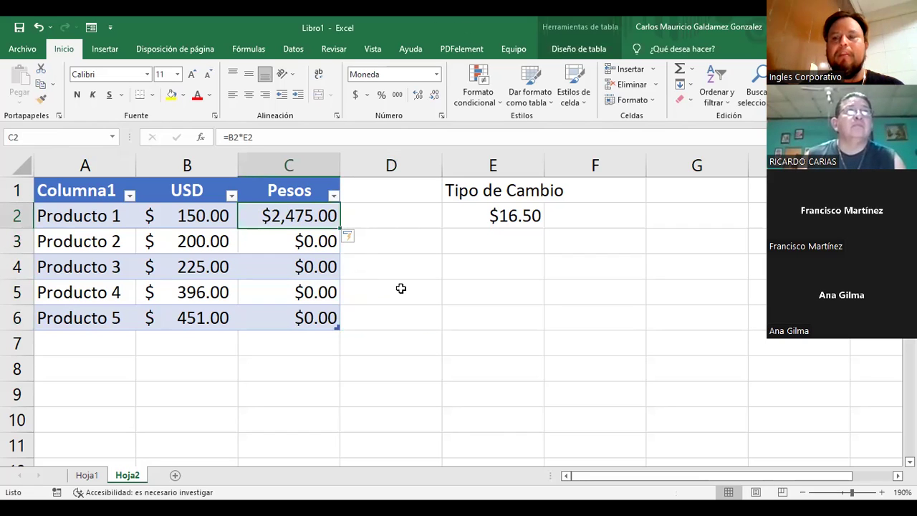
left_click(213, 241)
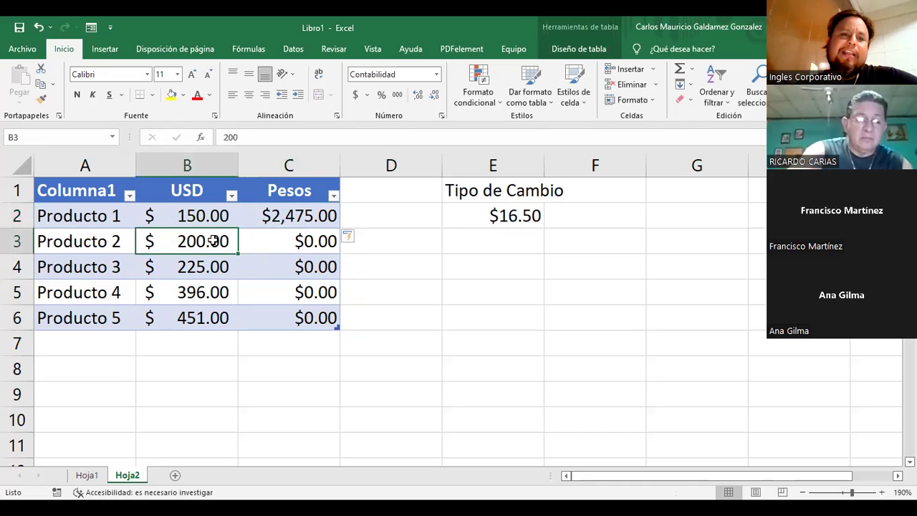
left_click(473, 215)
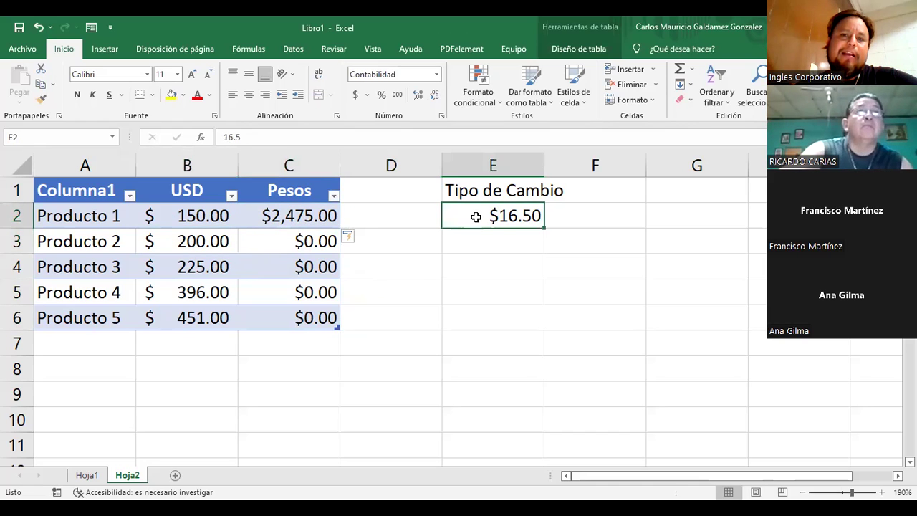
left_click(295, 242)
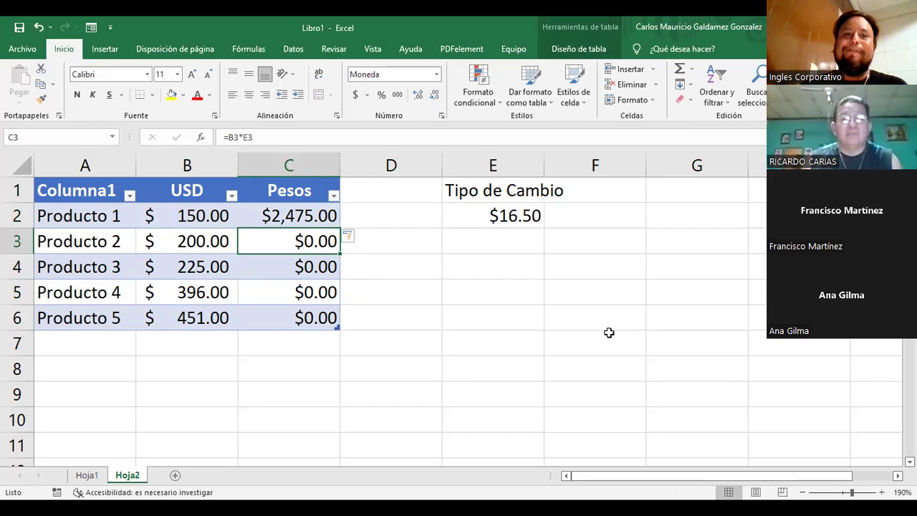
Cycle the E2 reference in C2's formula through its absolute, mixed and relative forms, and enter the formula as =B2*$E$2.
left_click(299, 215)
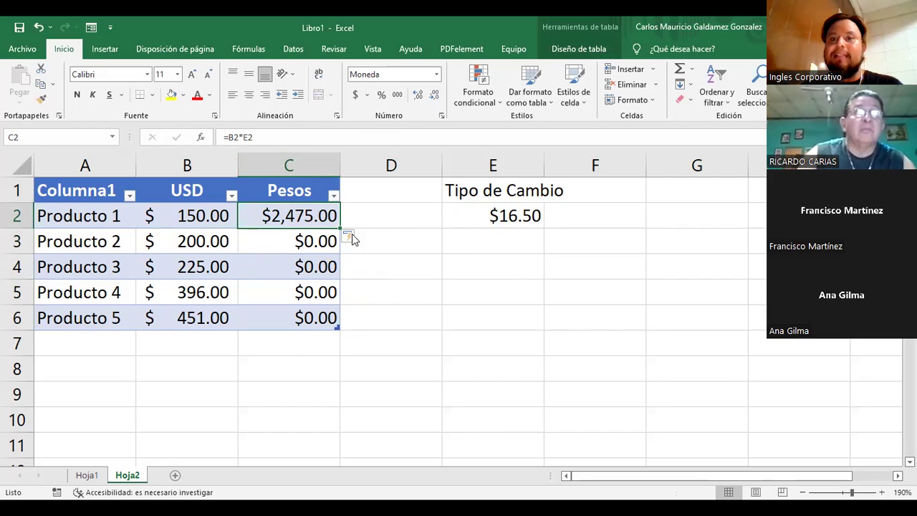
left_click(267, 137)
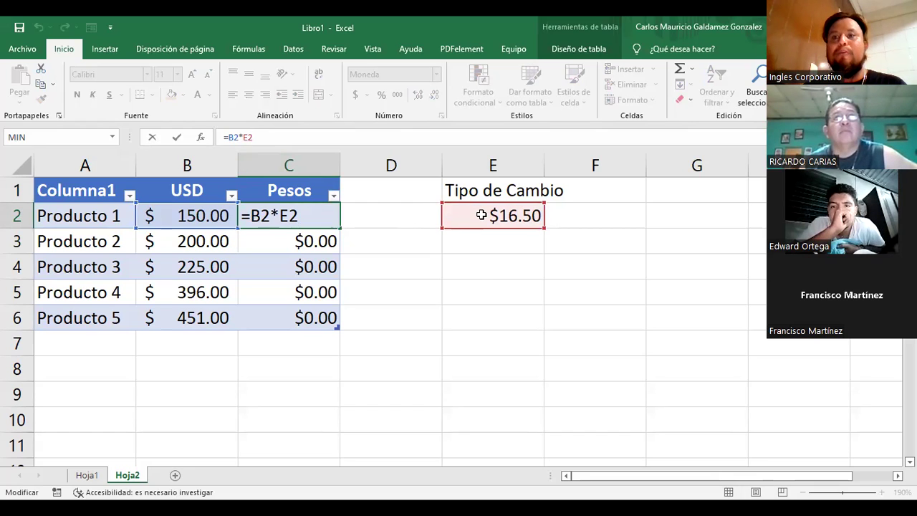
left_click(284, 209)
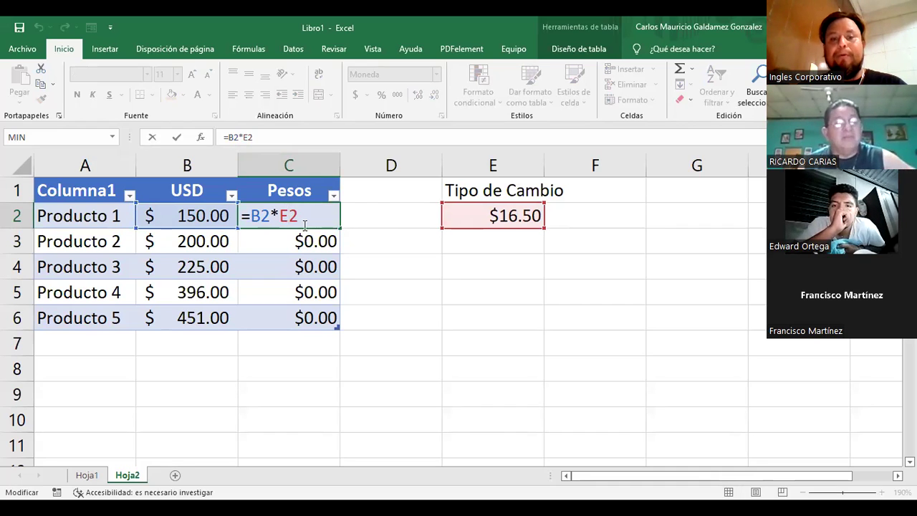
key("F4")
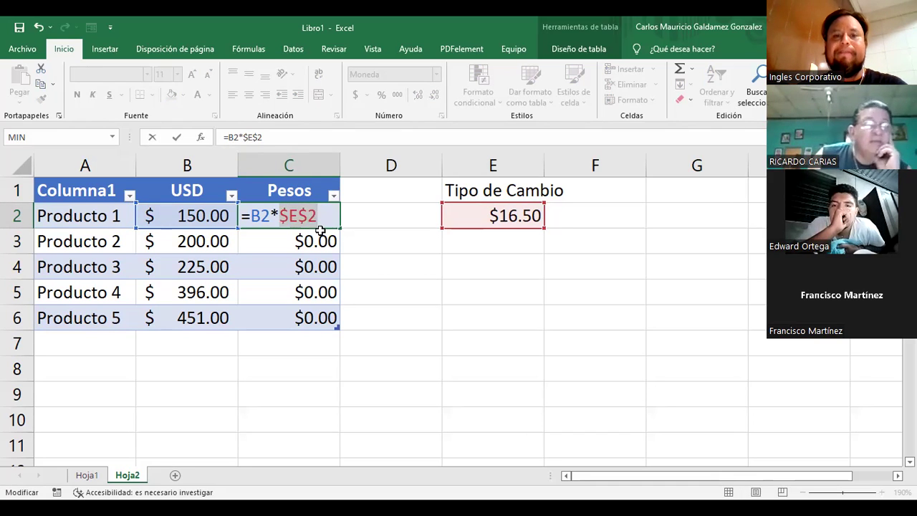
key("F4")
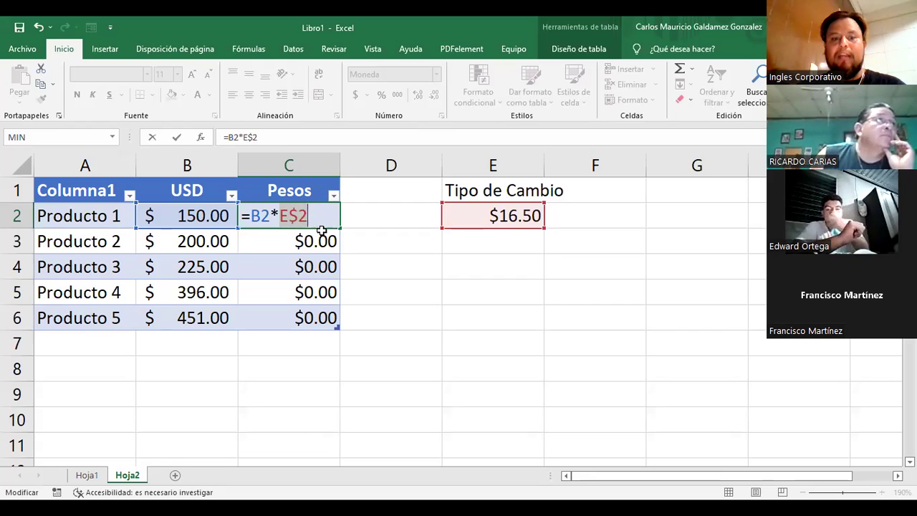
key("F4")
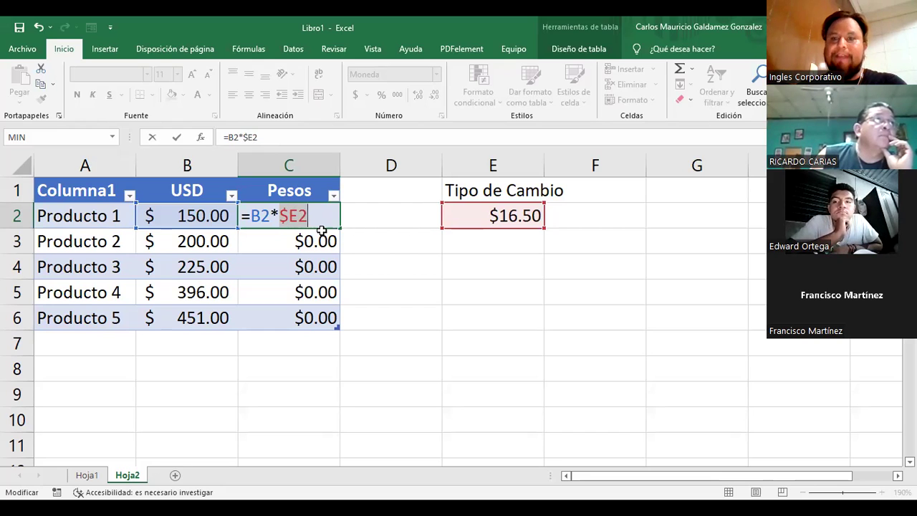
key("F4")
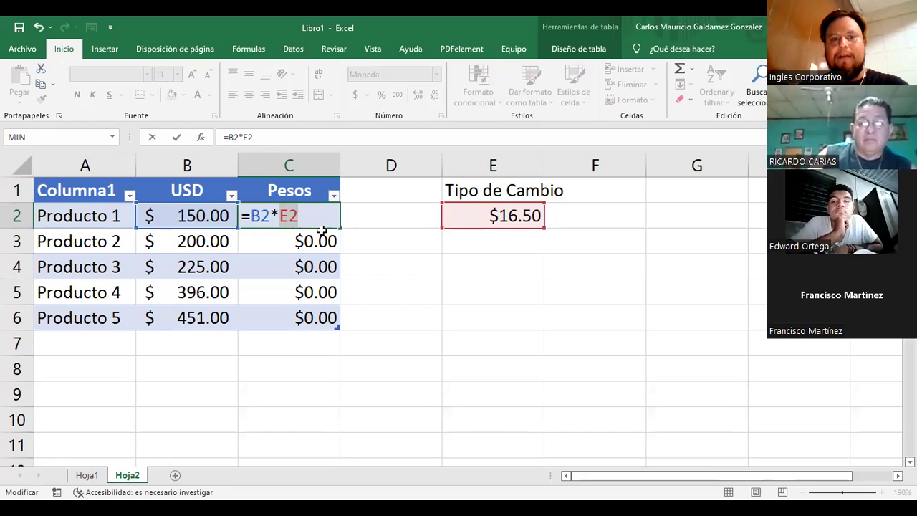
key("F4")
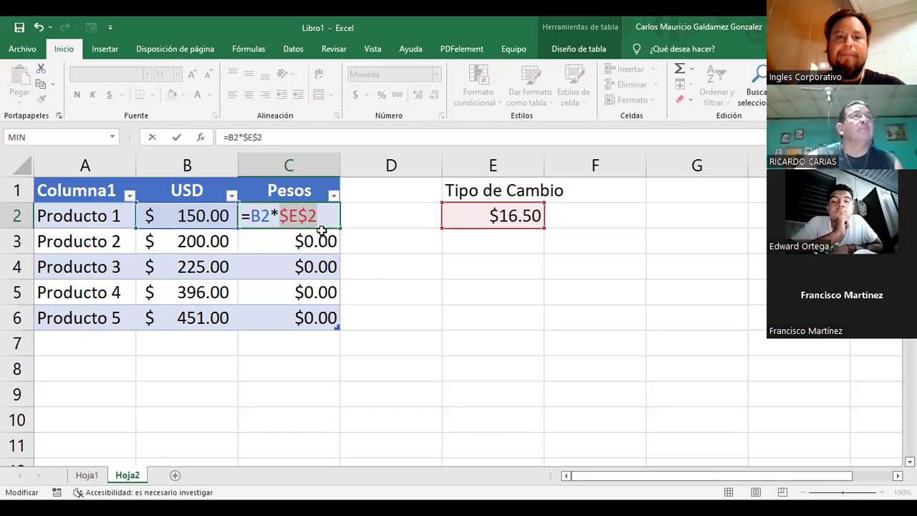
key("F4")
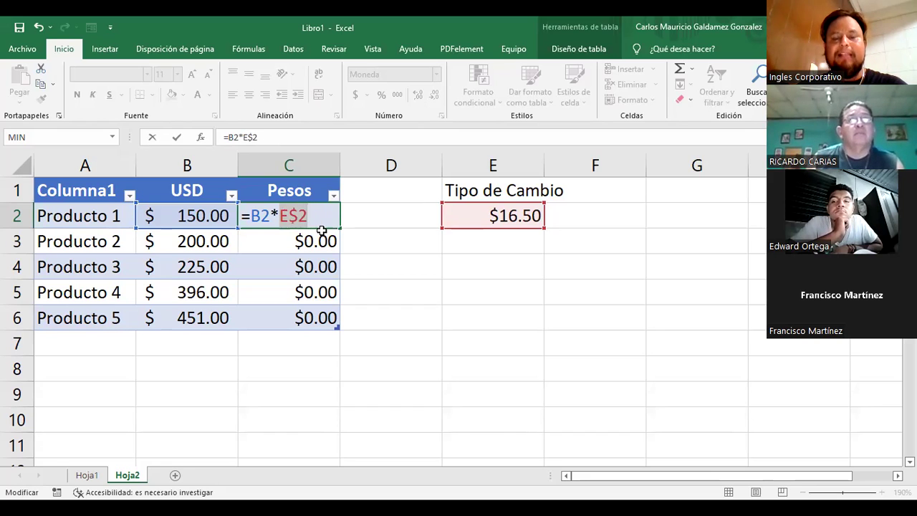
key("F4")
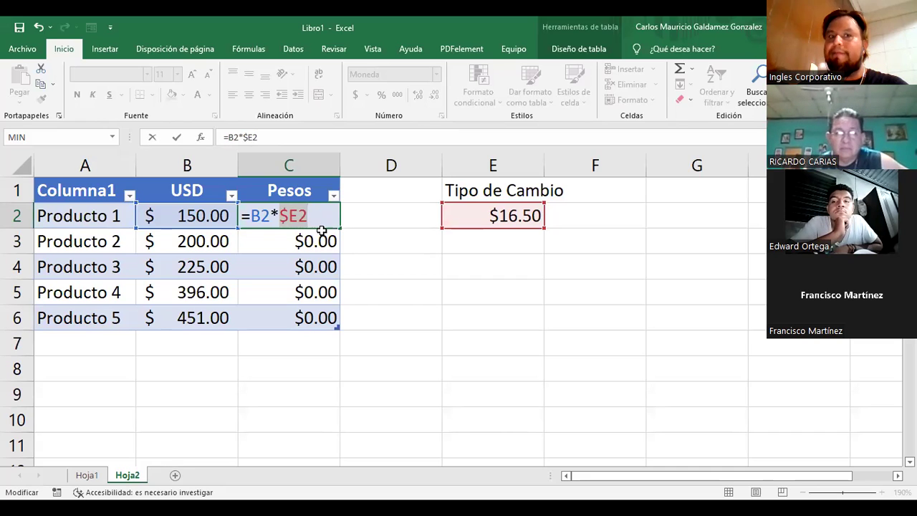
key("F4")
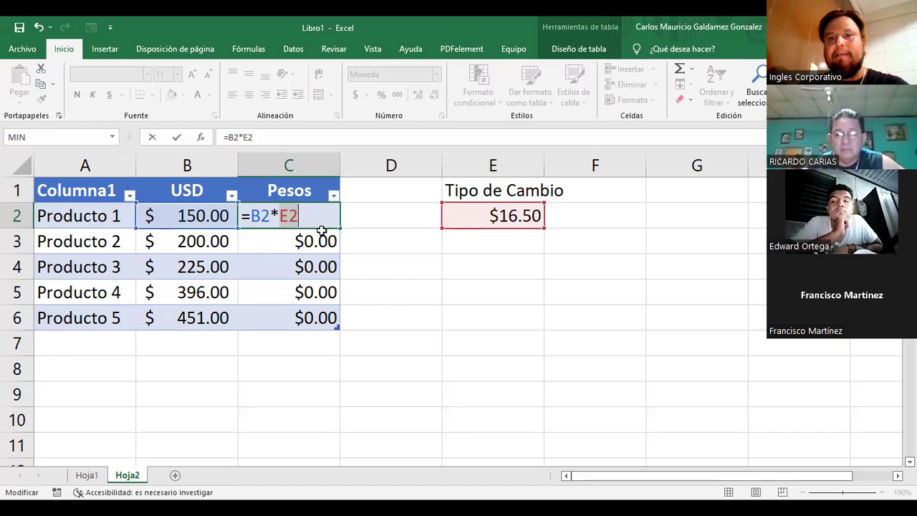
key("F4")
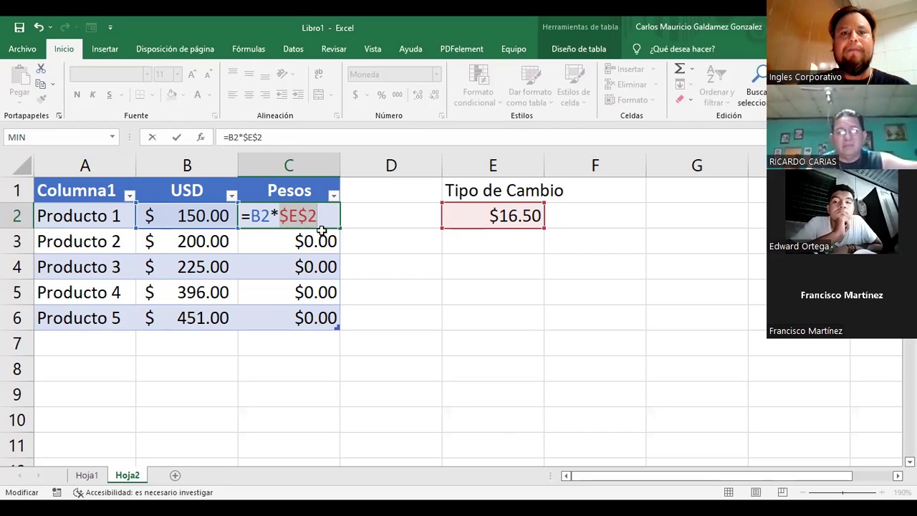
key("Return")
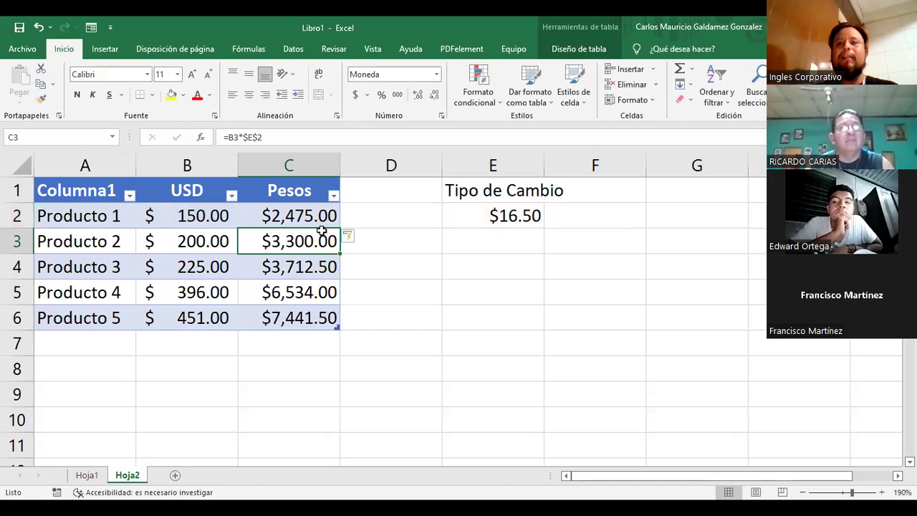
Inspect the cell references in the Pesos formulas of C2 and C3.
left_click(270, 217)
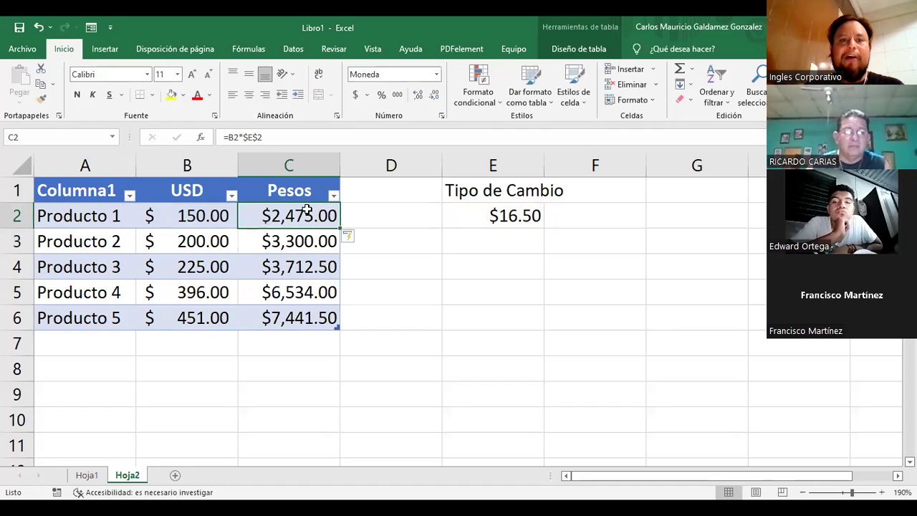
left_click(238, 138)
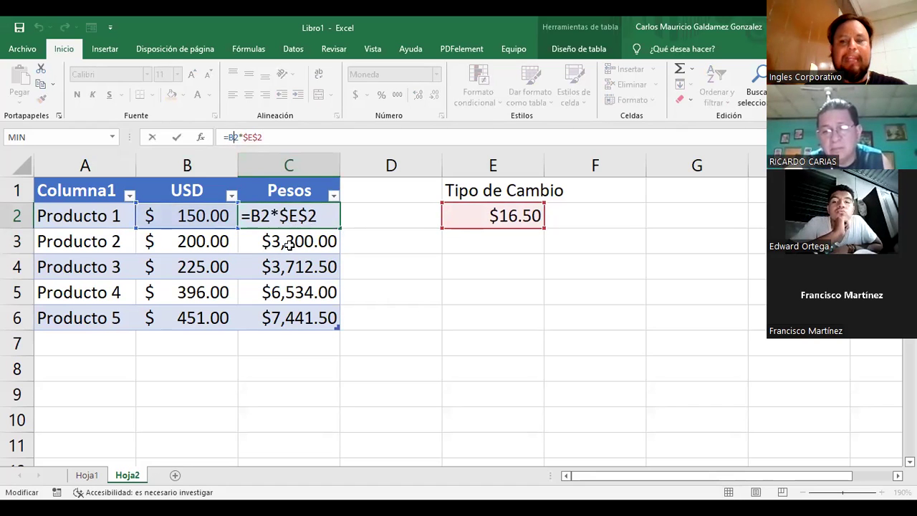
key("Return")
double_click(285, 243)
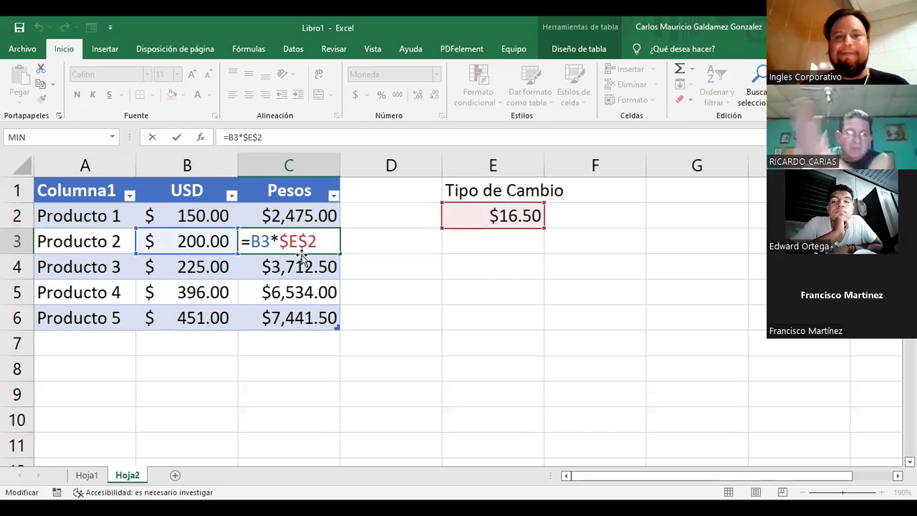
key("Return")
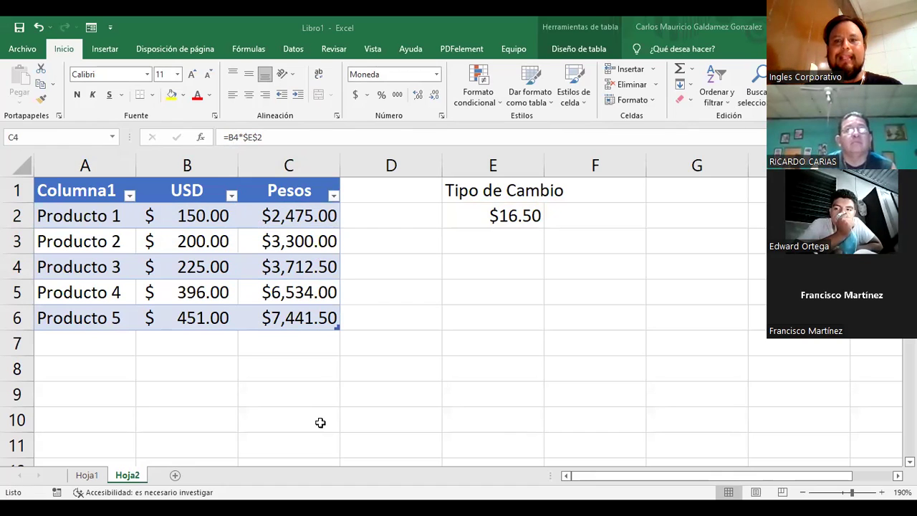
Fill the Tipo de Cambio heading in E1 with yellow and fit column E's width to its content.
left_click(474, 190)
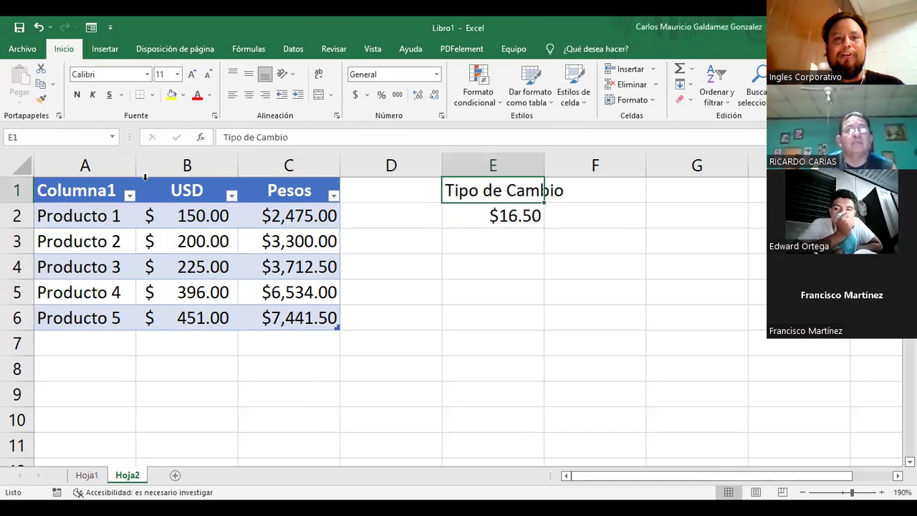
left_click(172, 94)
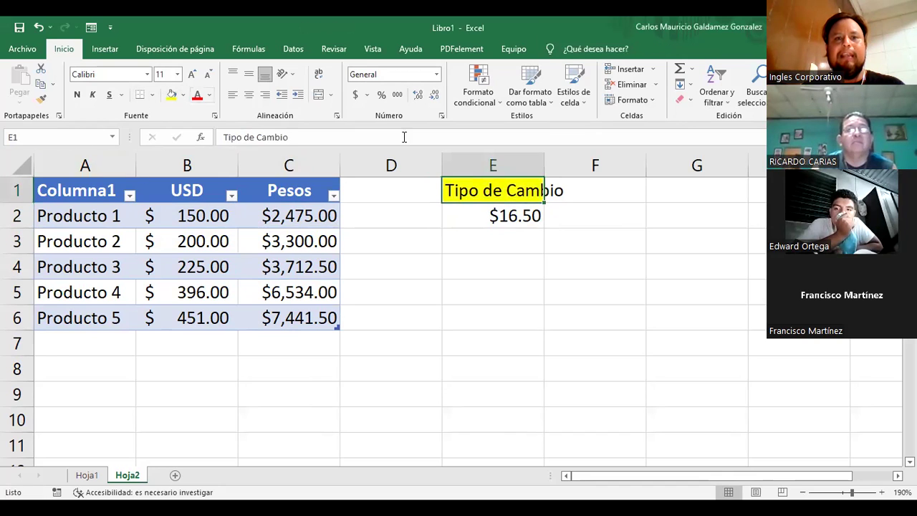
double_click(540, 169)
left_click(497, 207)
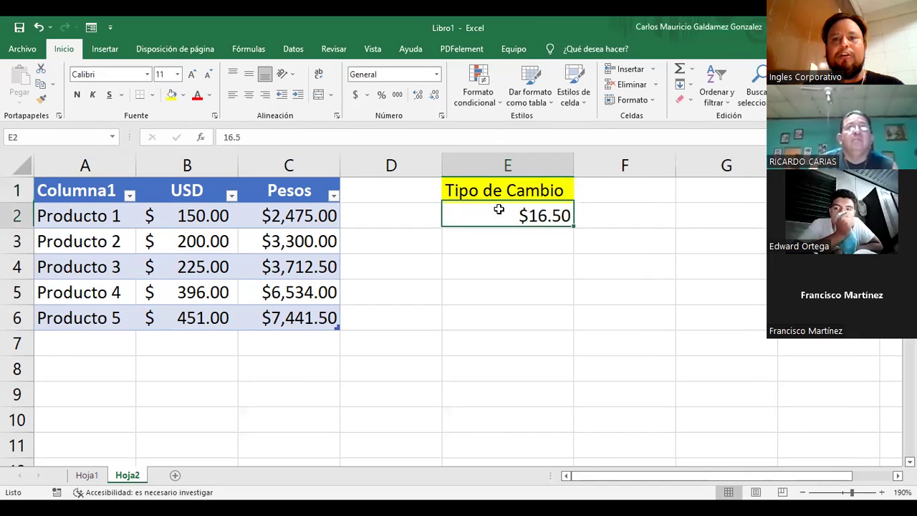
left_click(519, 103)
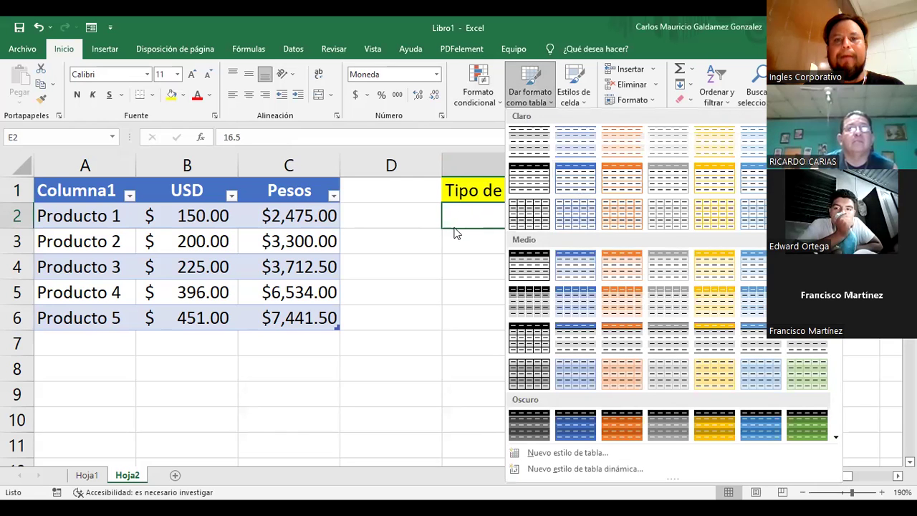
key("Escape")
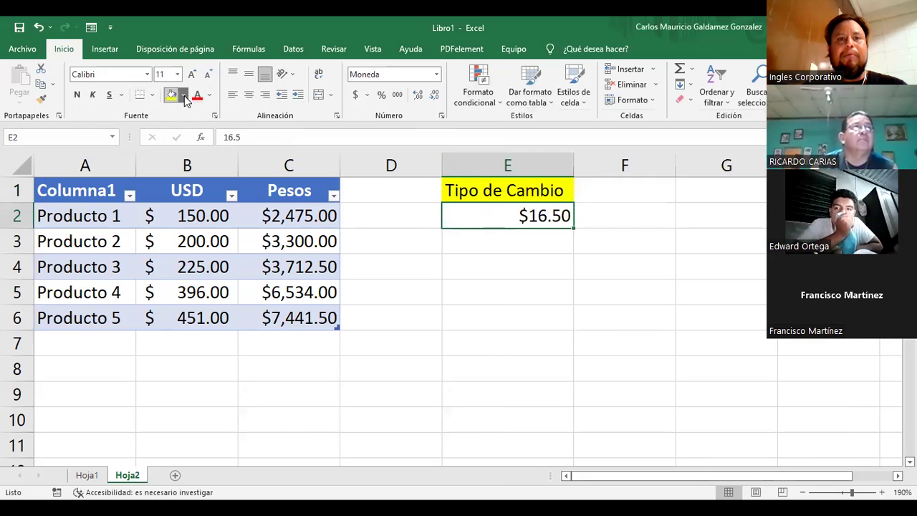
Fill the exchange rate cell E2 with light blue and centre its value horizontally.
left_click(184, 96)
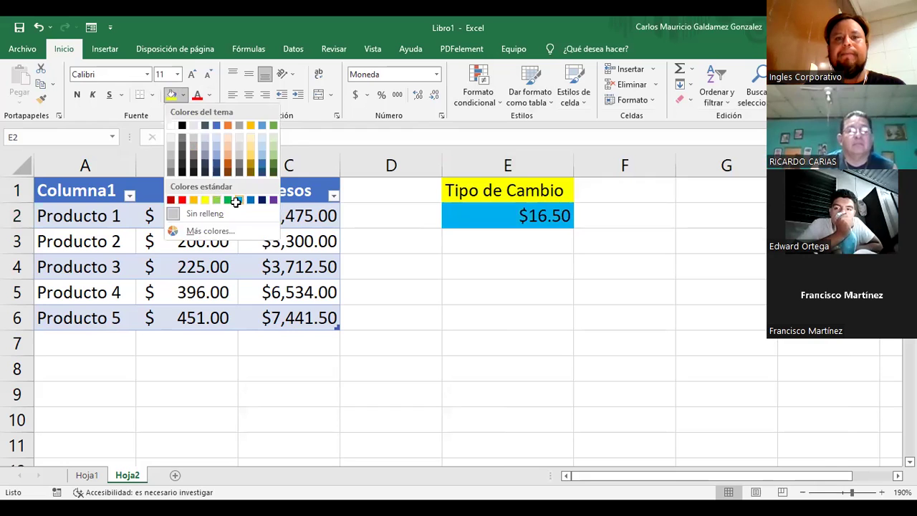
left_click(238, 201)
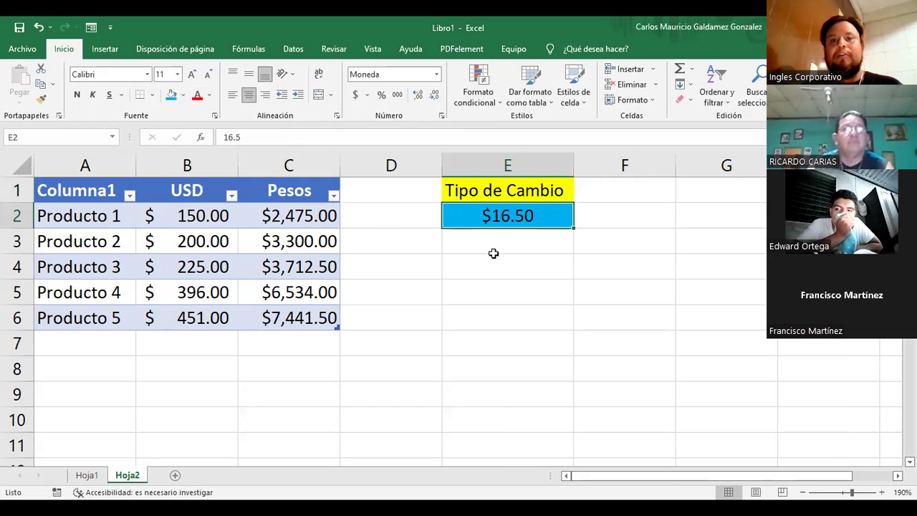
Apply all borders to the Tipo de Cambio heading and its rate in E1:E2.
left_click_drag(474, 190, 470, 215)
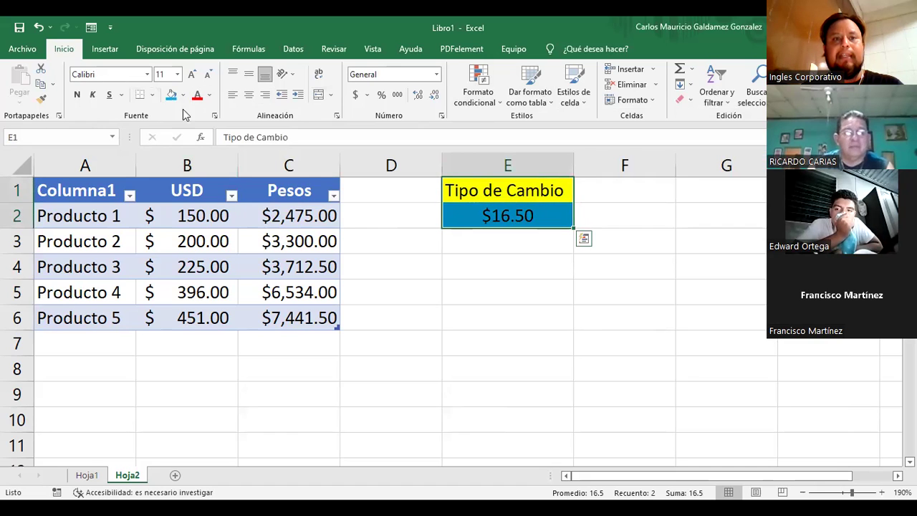
left_click(152, 95)
left_click(167, 212)
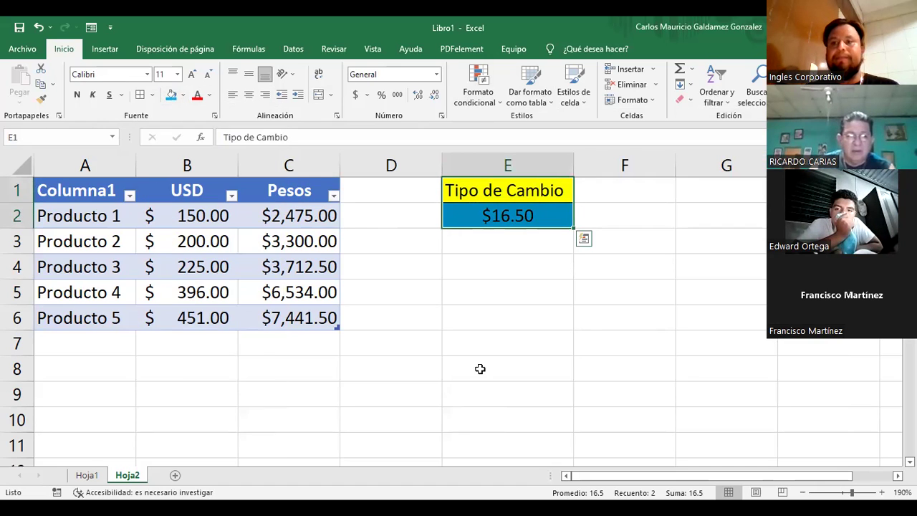
Review the Pesos values in C2:C6 against the USD prices in B2:B6 and the exchange rate in E2.
left_click(467, 217)
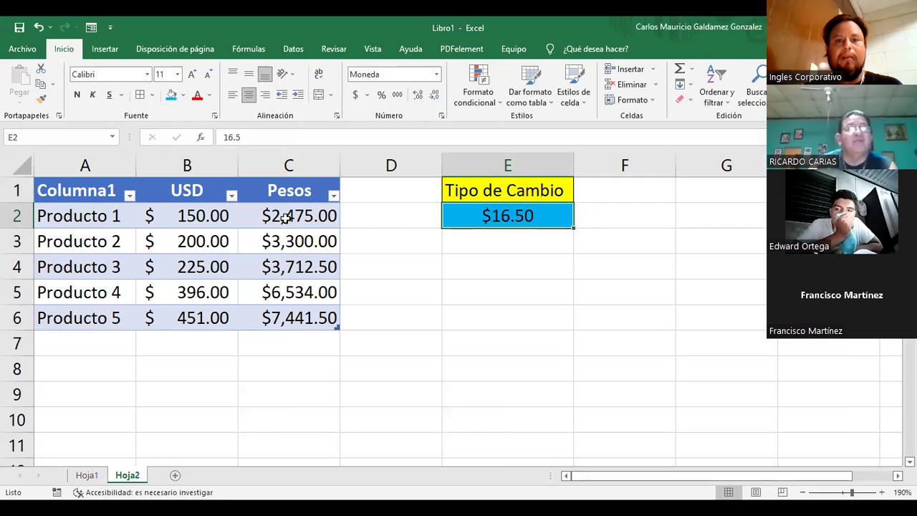
left_click_drag(285, 218, 270, 317)
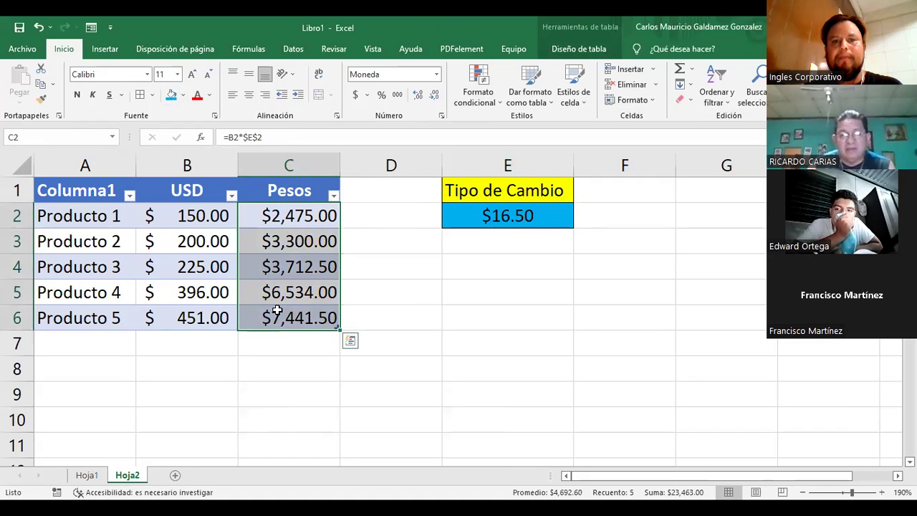
left_click(499, 221)
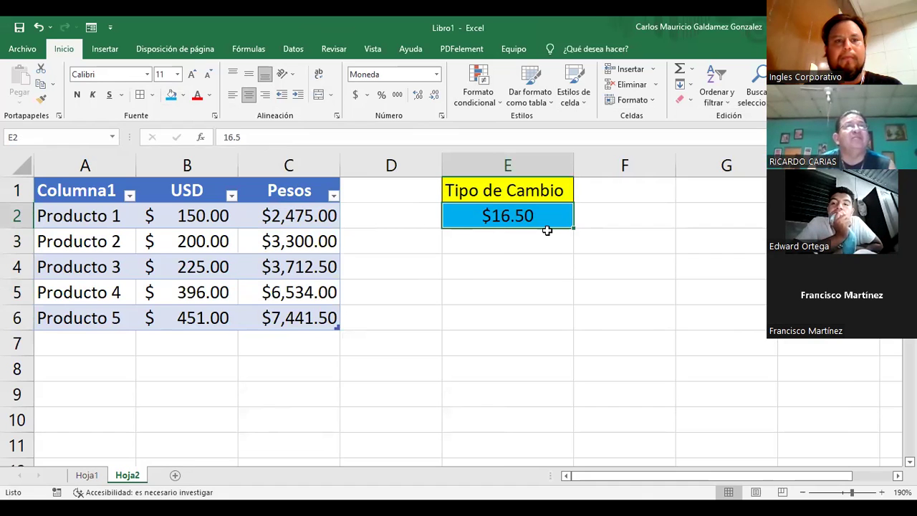
left_click_drag(179, 220, 170, 317)
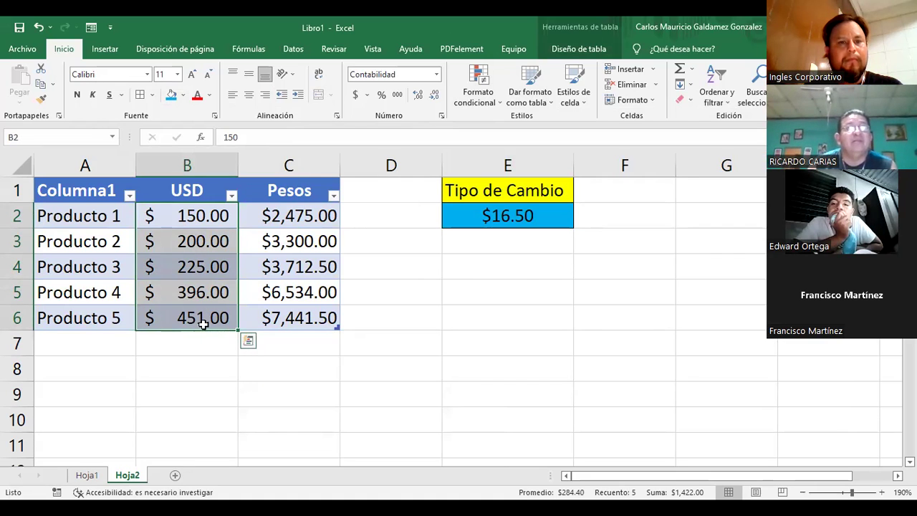
left_click(262, 317)
left_click(273, 246)
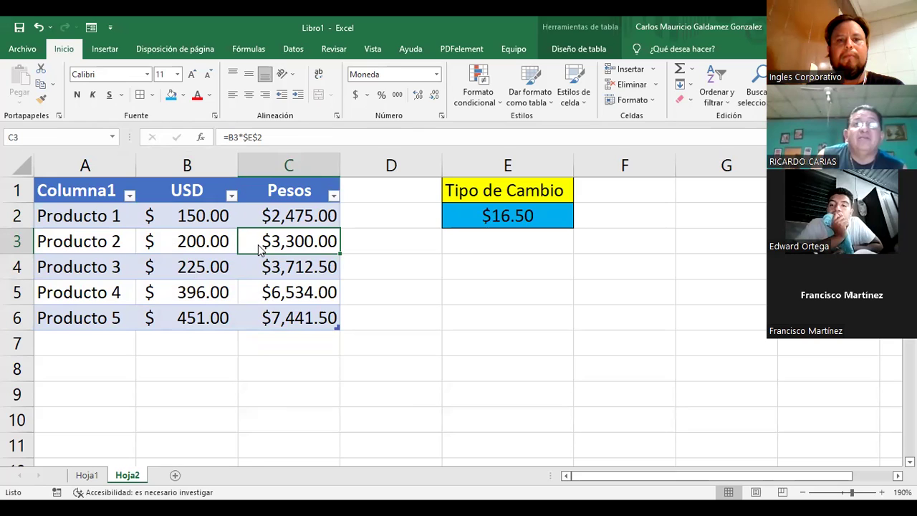
Inspect the absolute exchange rate reference in C2's formula and compare it with C3 and the rest of the Pesos column.
right_click(260, 247)
key("Escape")
left_click(252, 217)
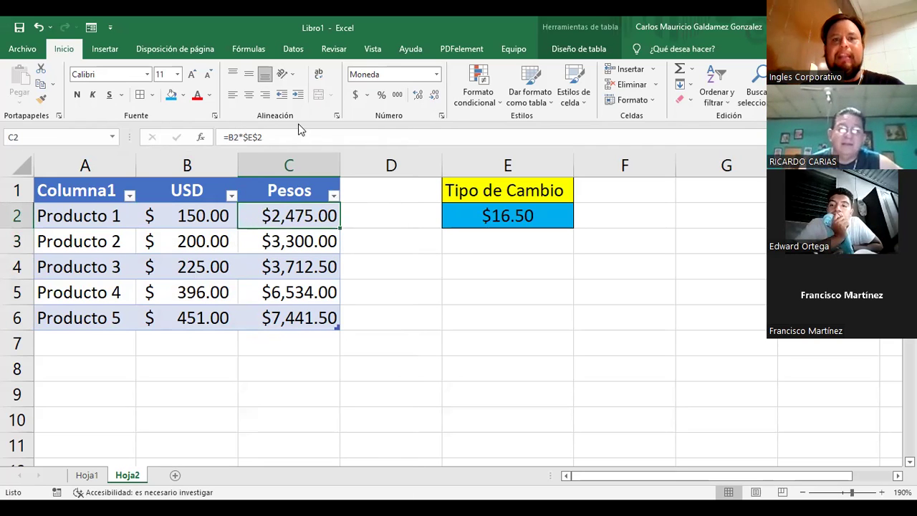
key("F2")
key("Escape")
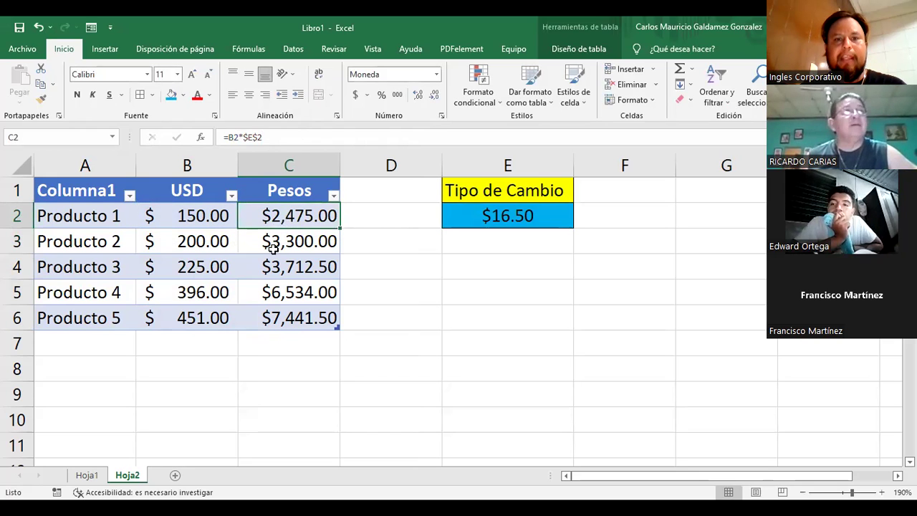
left_click(281, 138)
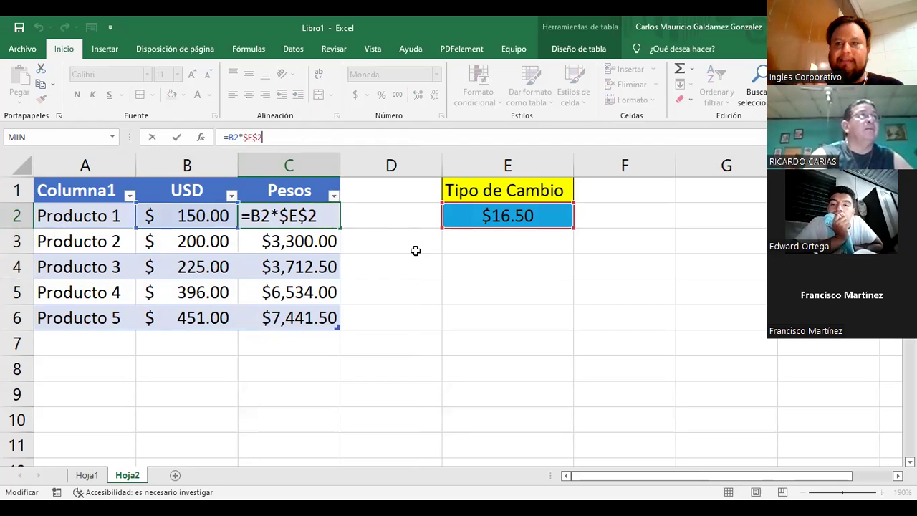
left_click(308, 244)
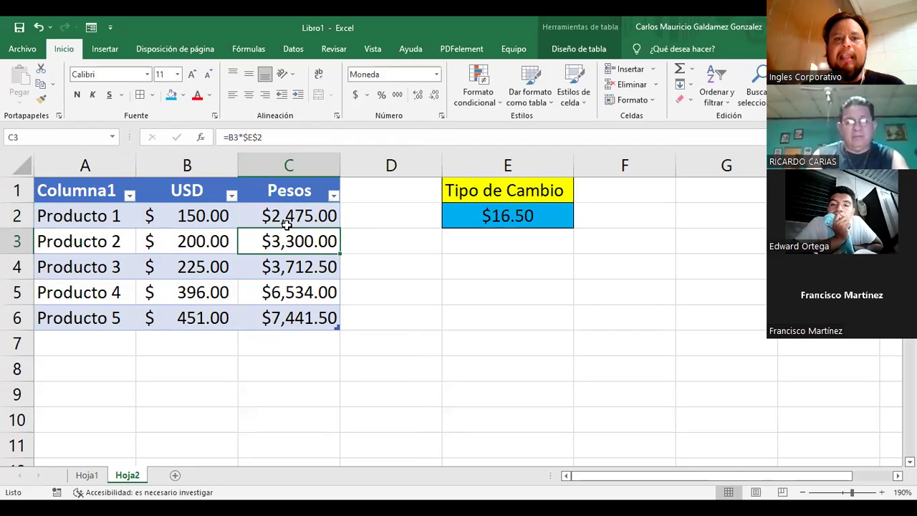
left_click(273, 213)
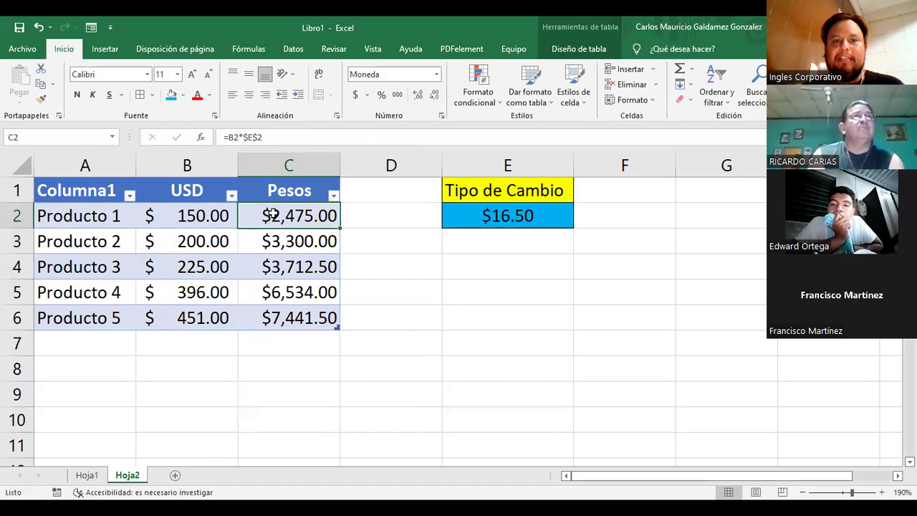
left_click_drag(274, 215, 281, 324)
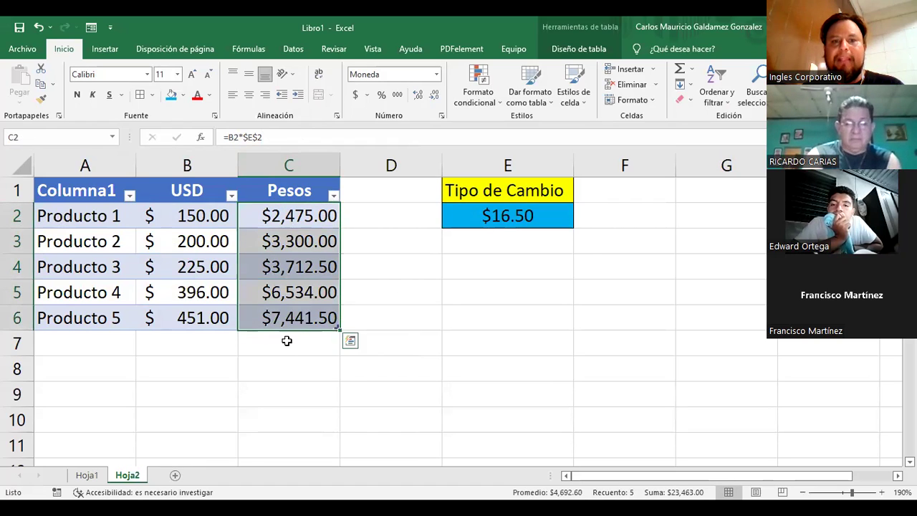
left_click(286, 341)
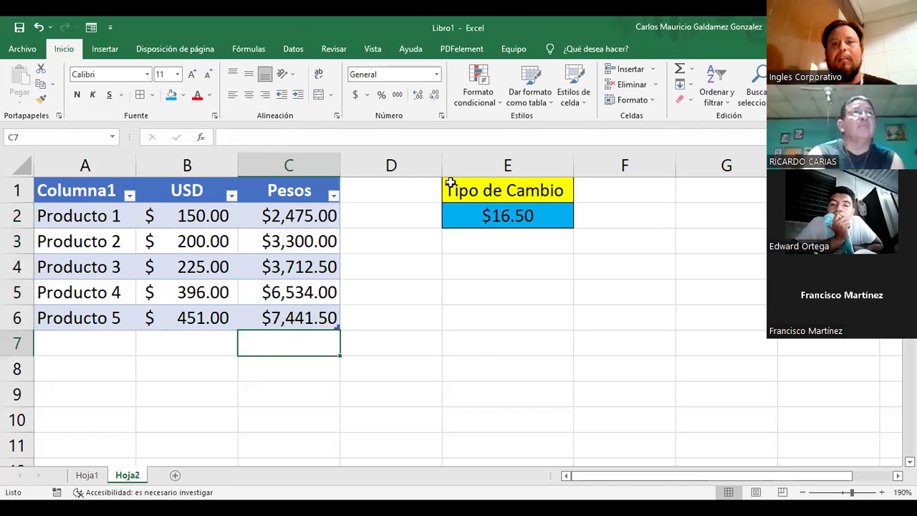
left_click_drag(449, 183, 453, 214)
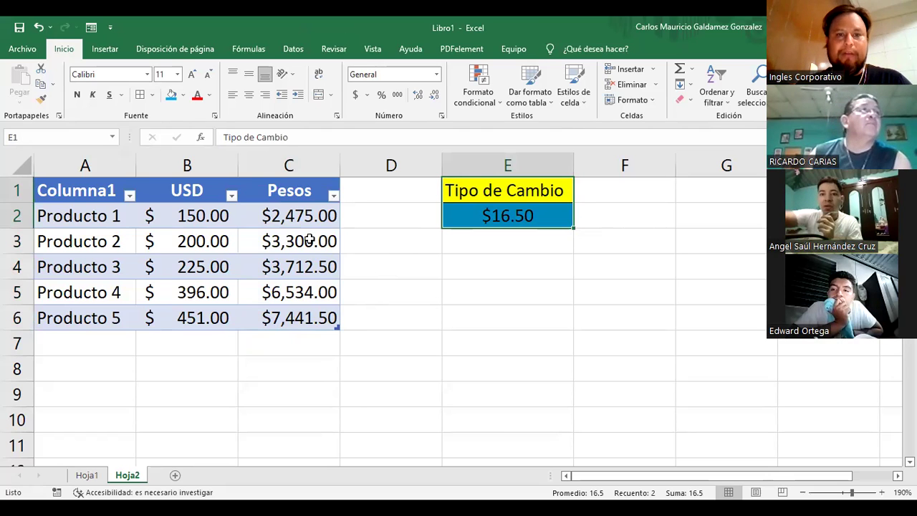
Start a practice formula in E4 that refers to B2.
left_click(452, 268)
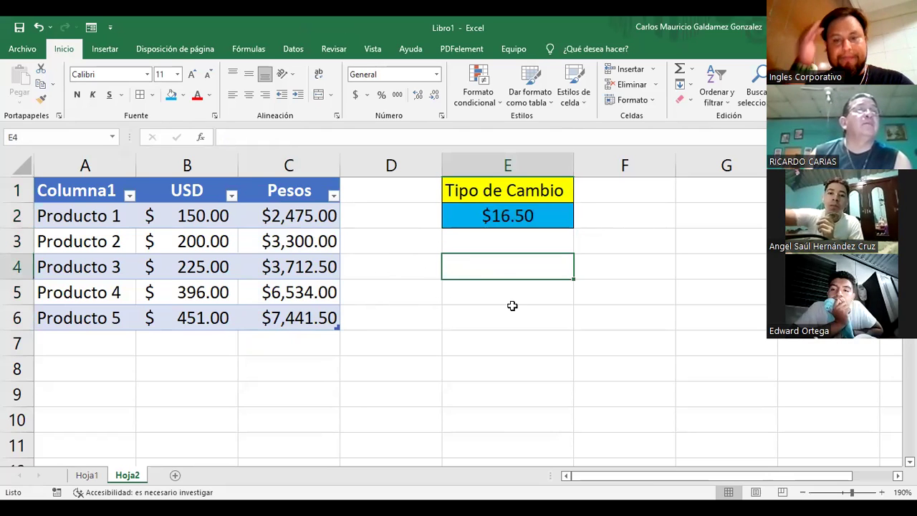
type("=")
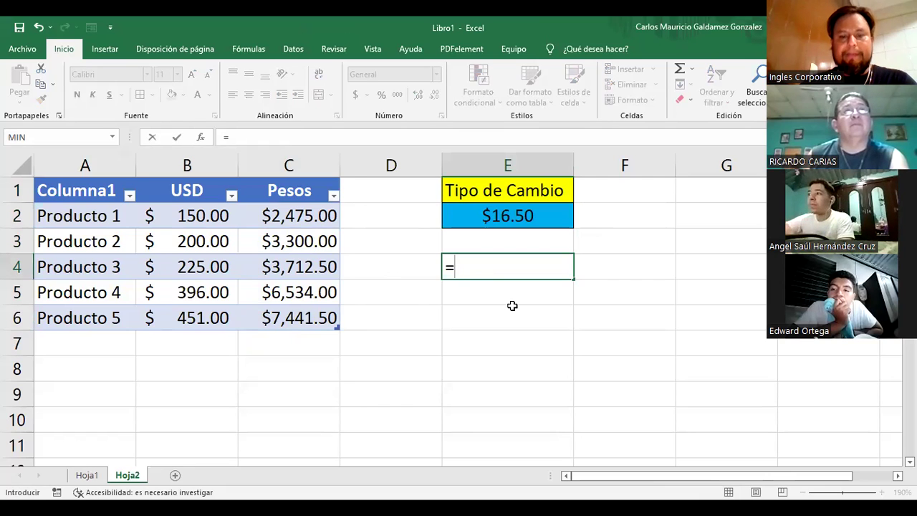
left_click(512, 308)
type("B2")
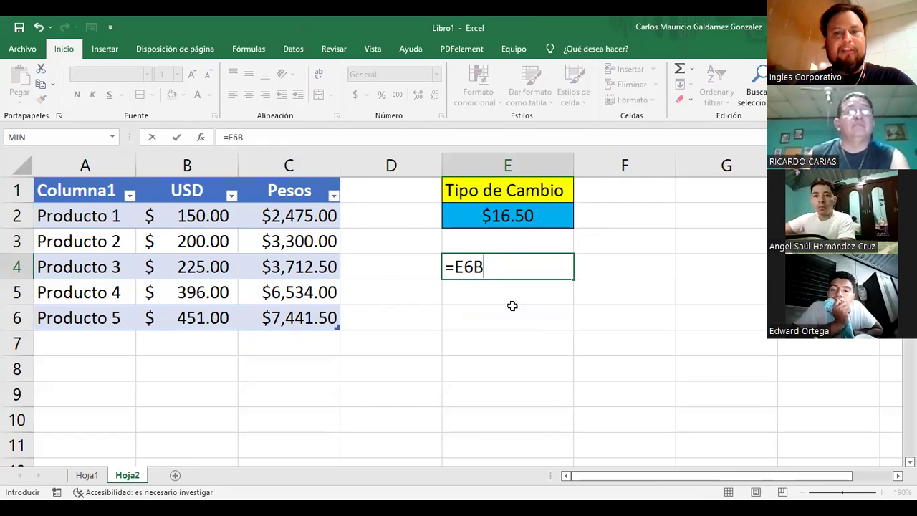
key("BackSpace")
key("BackSpace")
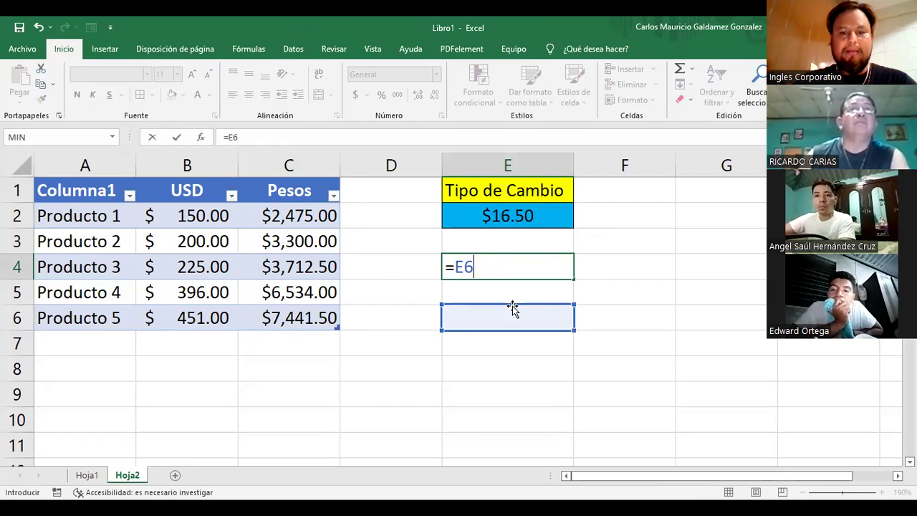
key("BackSpace")
key("BackSpace")
type("B2")
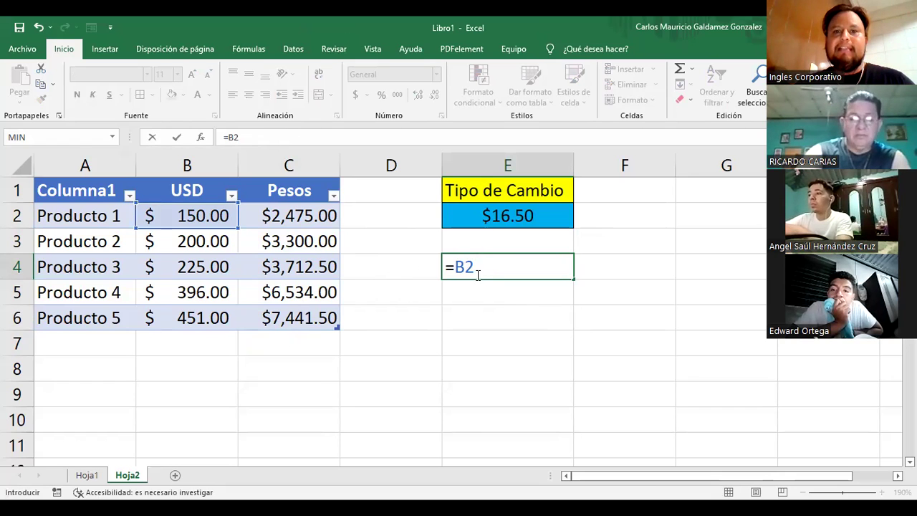
left_click(457, 267)
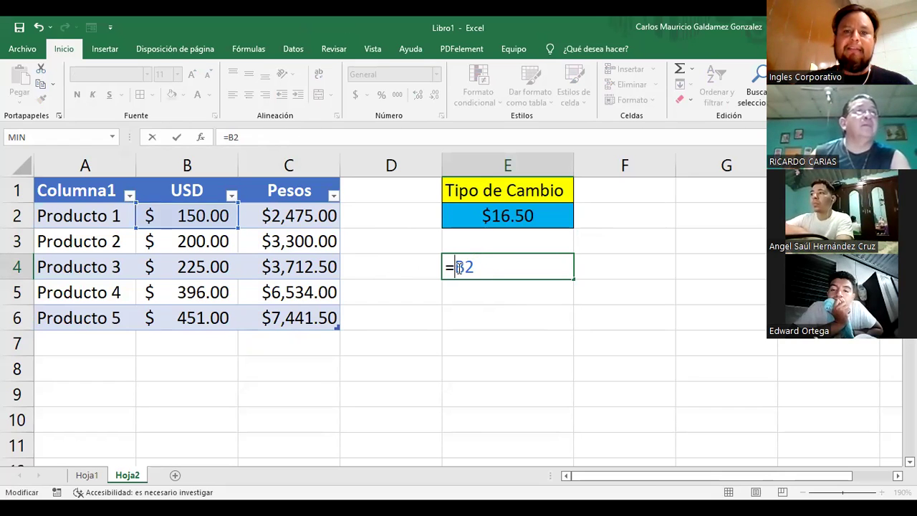
left_click(479, 272)
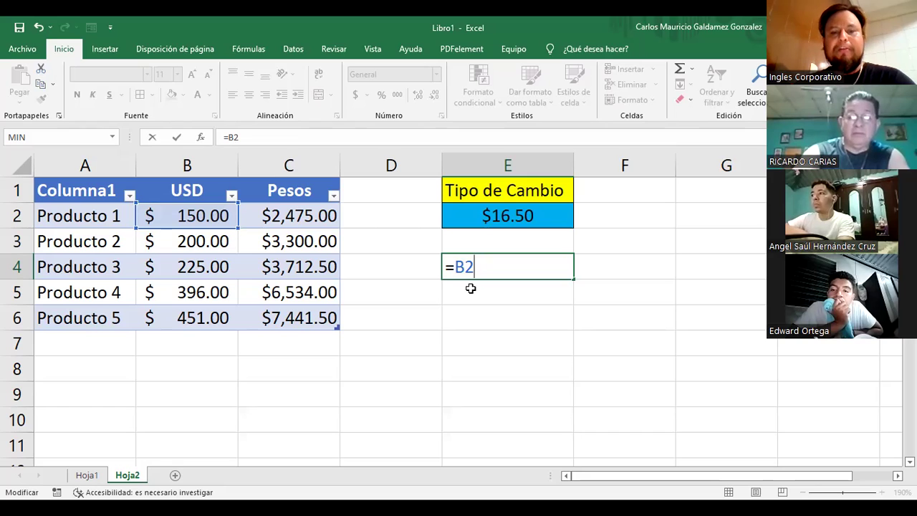
Cycle the reference in E4's practice formula through $B$2, B$2, $B2 and B2, and discard the formula.
key("F4")
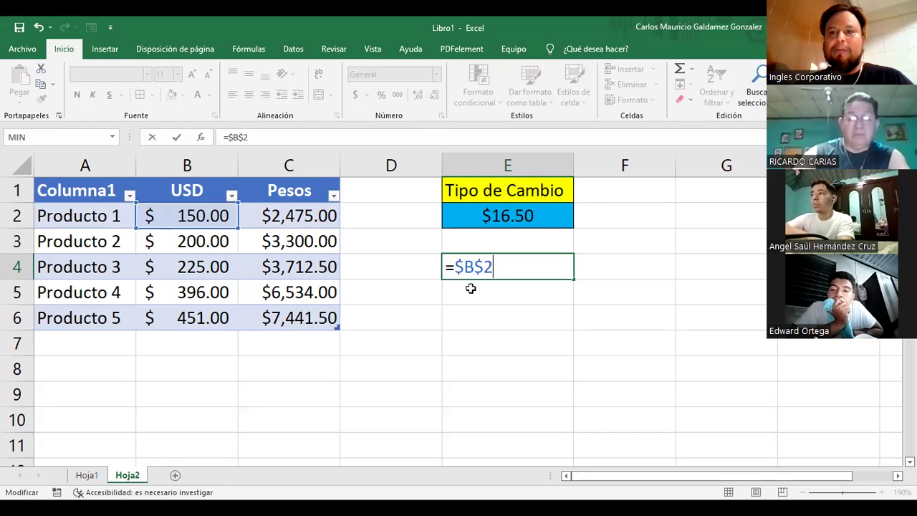
left_click_drag(454, 266, 493, 270)
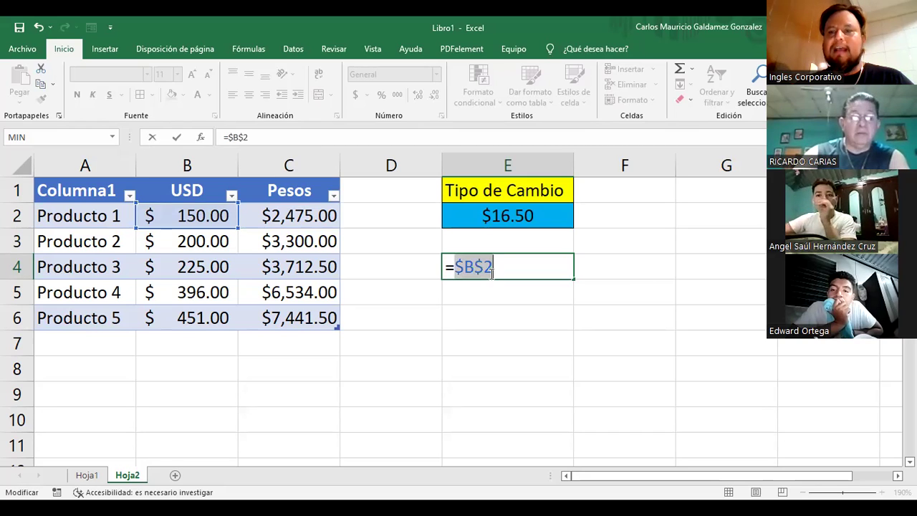
key("Right")
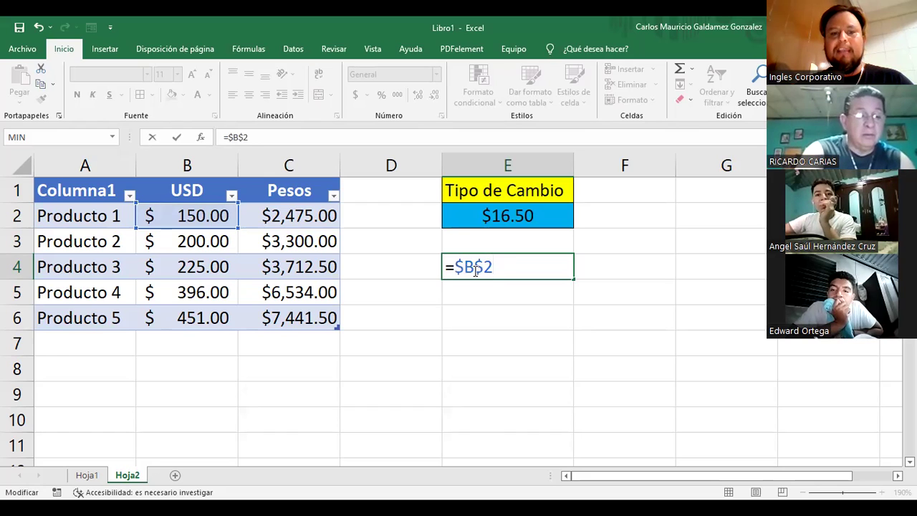
key("F4")
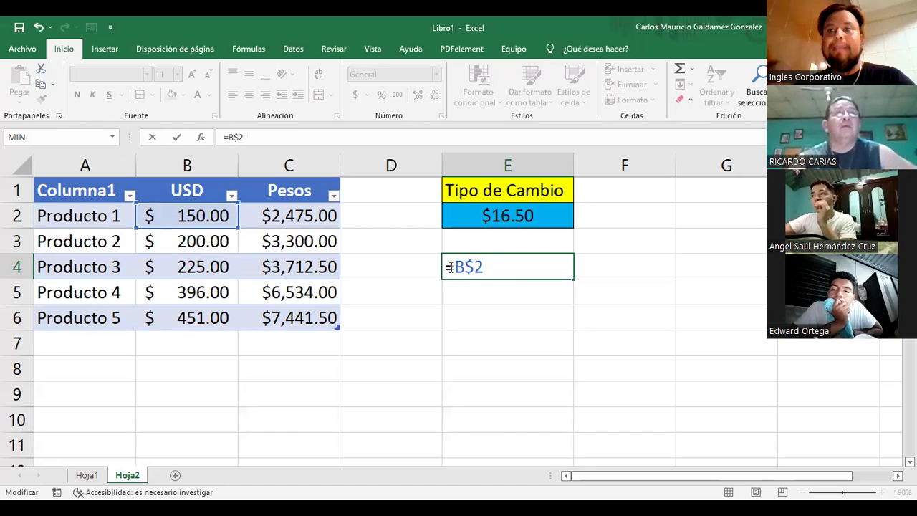
left_click_drag(454, 267, 465, 266)
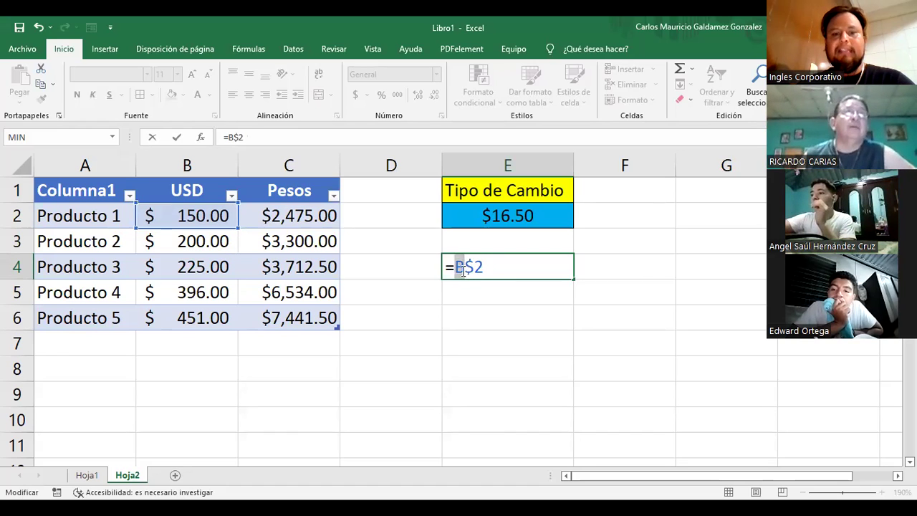
key("F4")
left_click(463, 267)
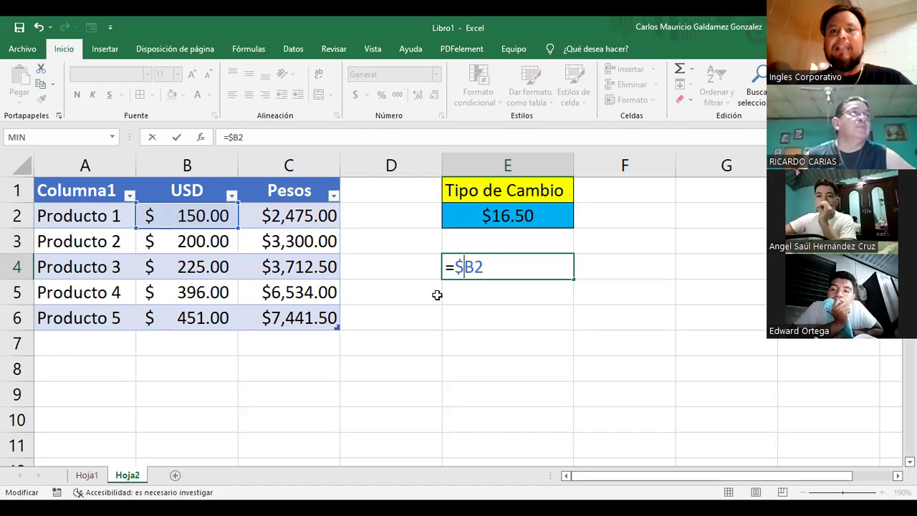
left_click_drag(487, 266, 479, 267)
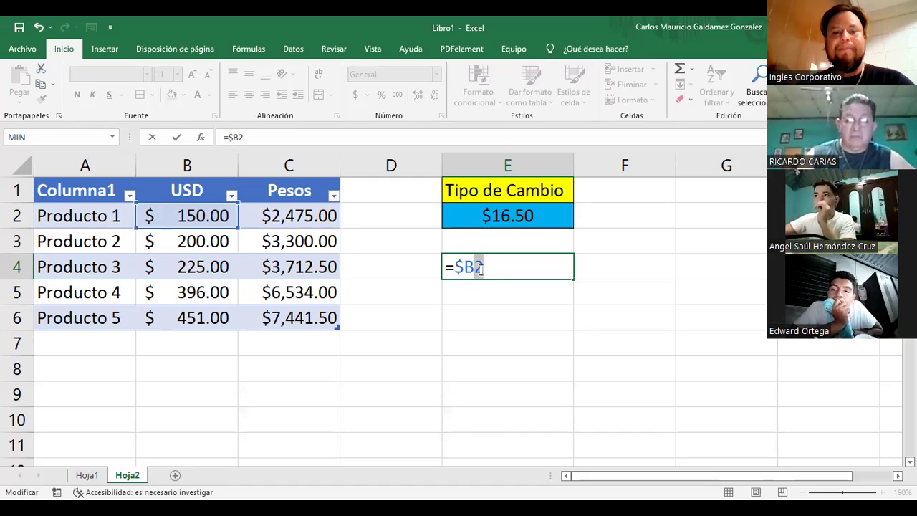
key("F4")
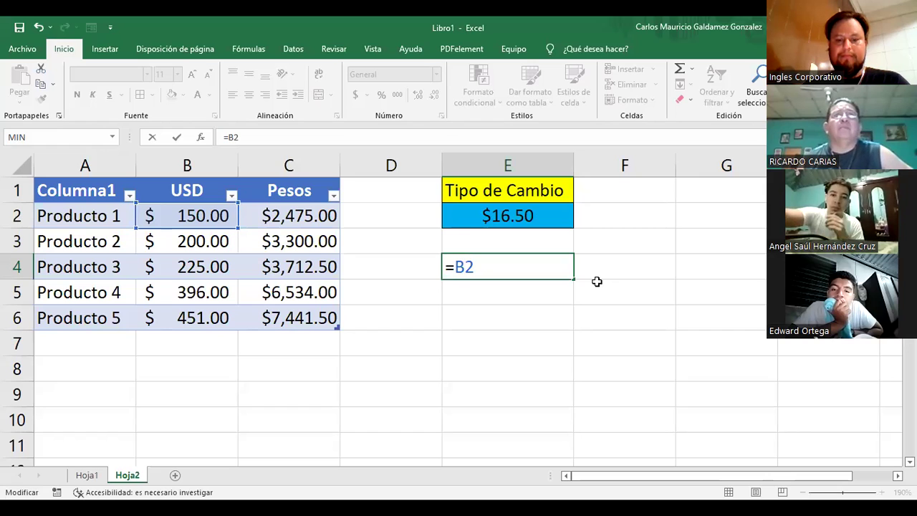
key("Escape")
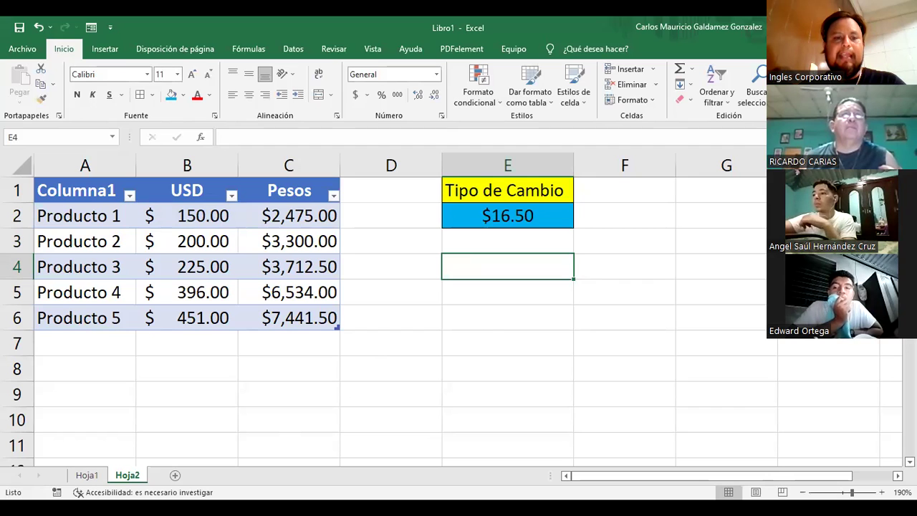
View the monthly product totals table on Hoja1 and return to Hoja2.
left_click(86, 479)
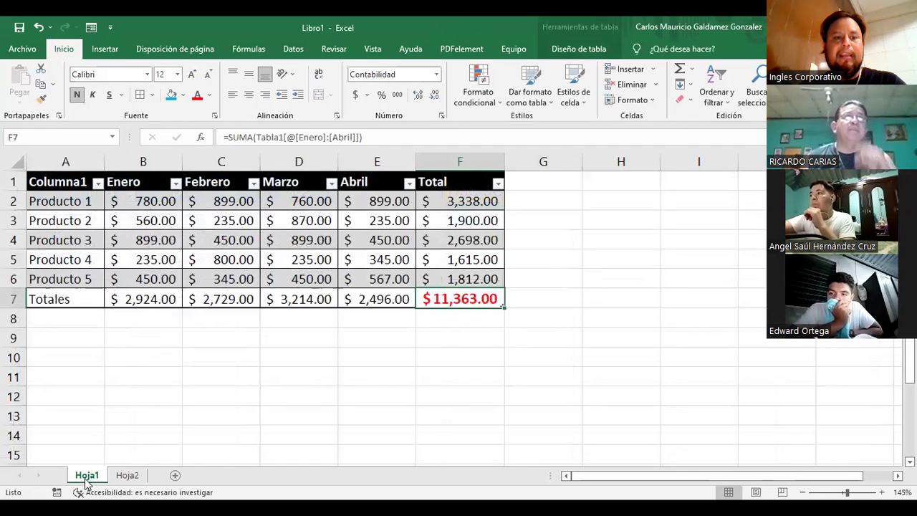
left_click(112, 238)
left_click(128, 476)
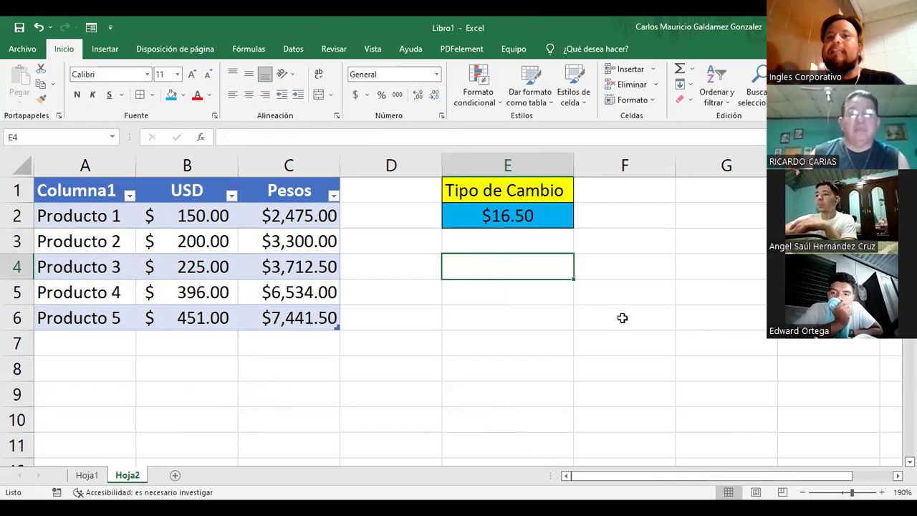
left_click(477, 239)
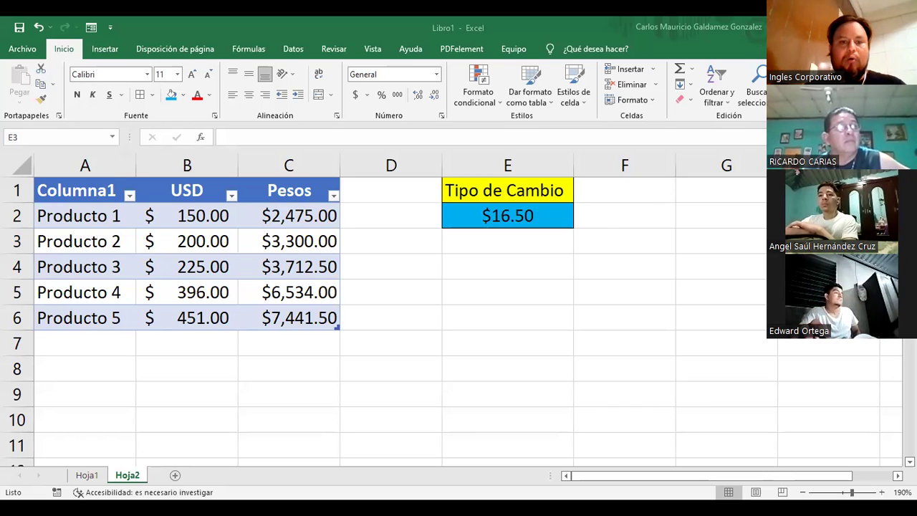
key("alt+Tab")
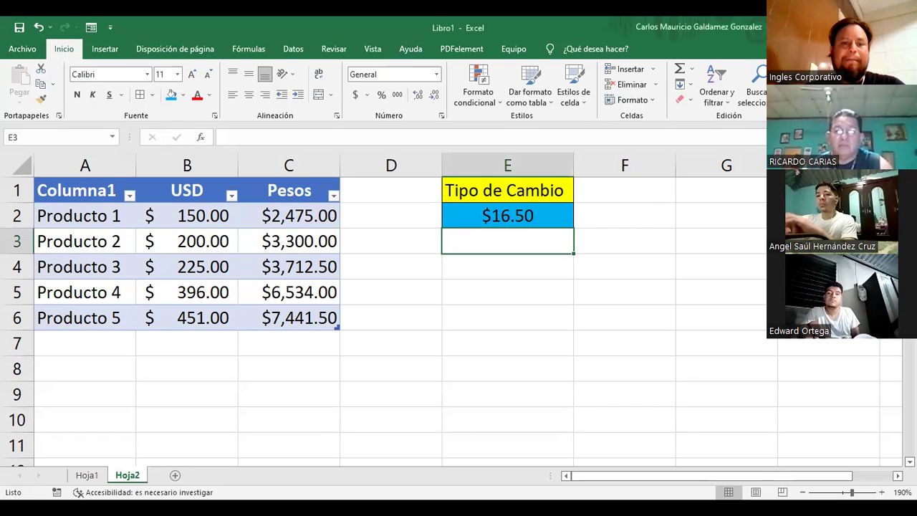
Add a new worksheet and enter the headers #, Codigo, Nombres and Apellidos in A2:D2.
left_click(176, 477)
scroll(199, 320, "up", 3, "ctrl")
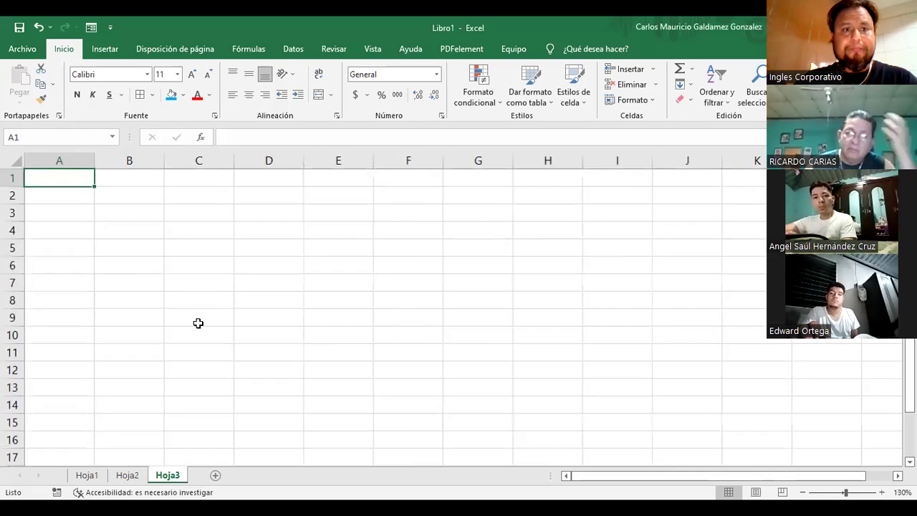
left_click(76, 204)
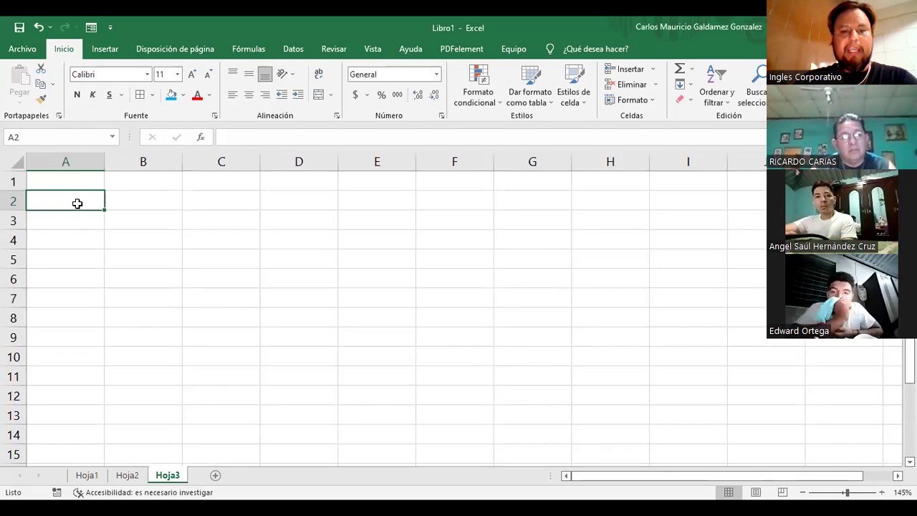
type("#")
key("Tab")
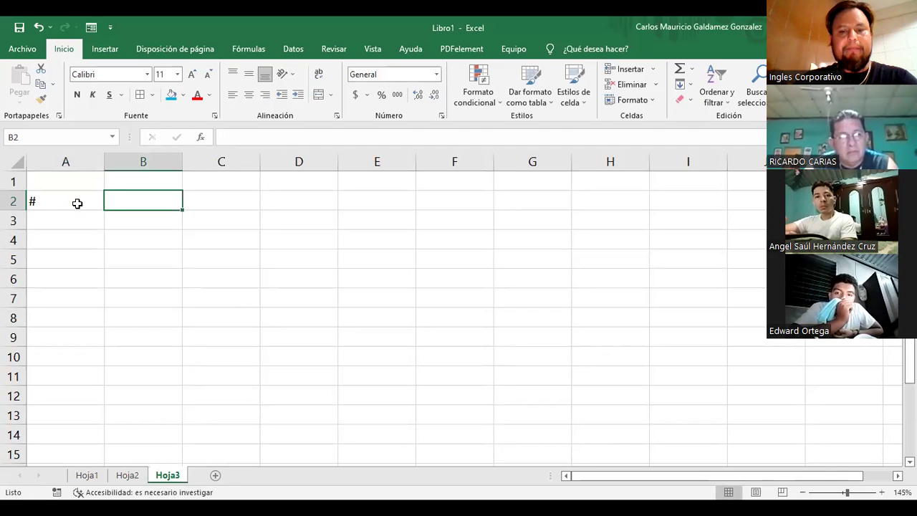
type("Codigo")
key("Tab")
type("Nombres A")
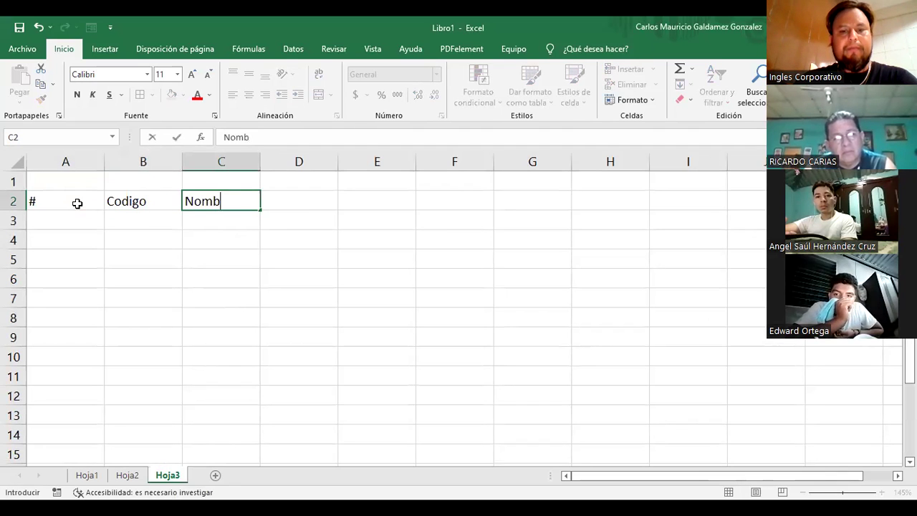
key("BackSpace")
key("BackSpace")
key("Tab")
type("Apellidos")
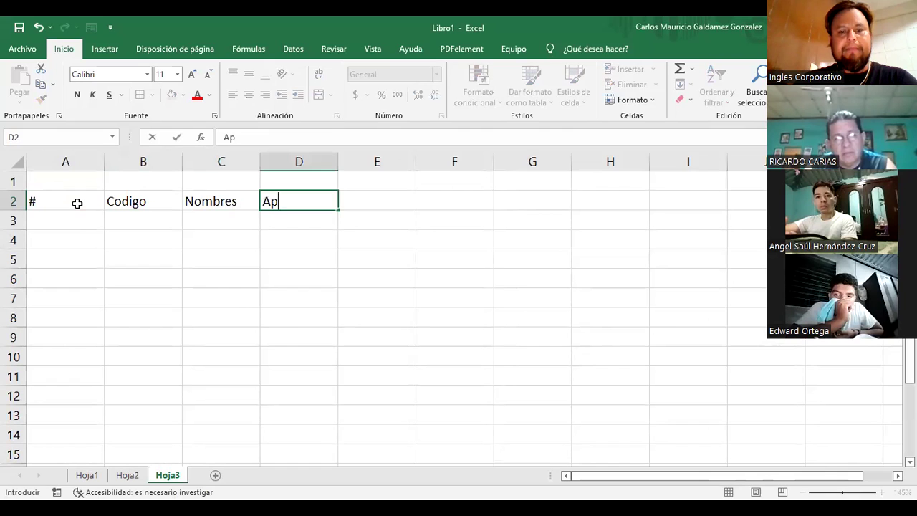
key("Tab")
Continue the header row with Sueldo, ISSS, AFP, FSV and Renta in E2:I2.
type("Sueldo")
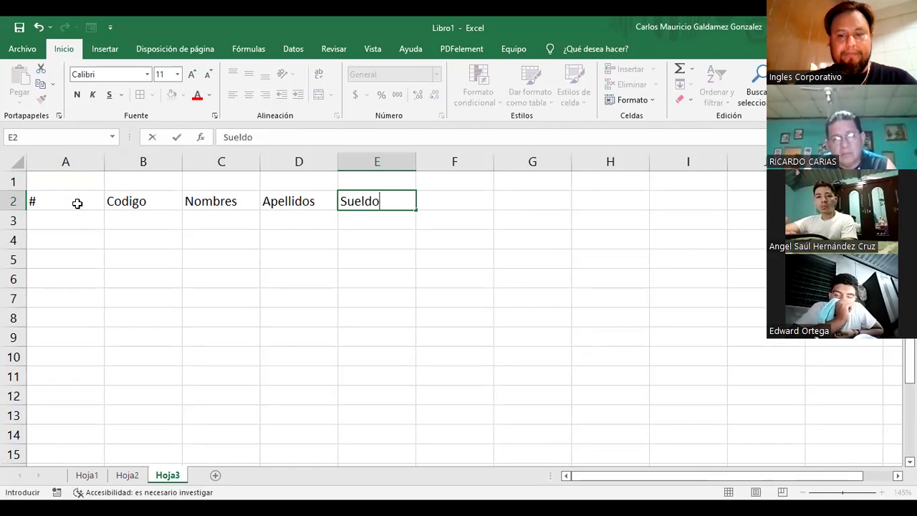
key("Tab")
type("ISSS")
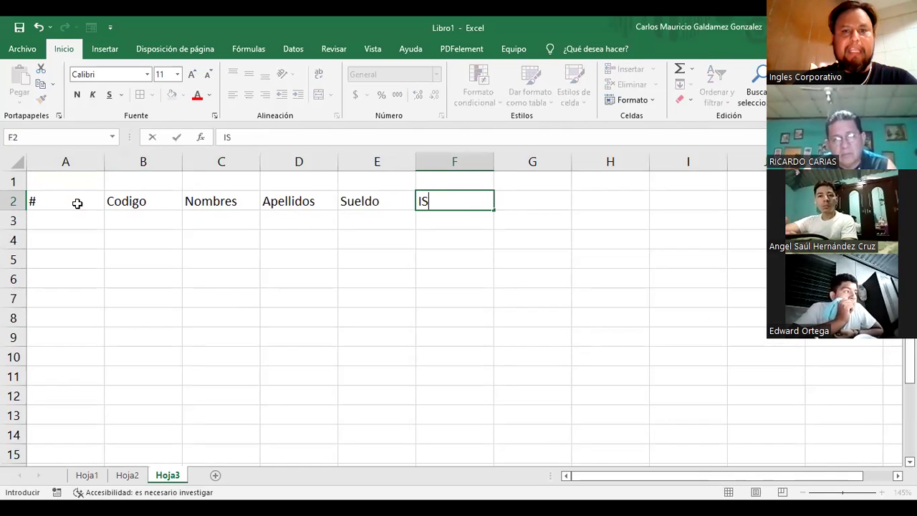
key("Tab")
type("AFP")
key("Tab")
type("AFS")
key("BackSpace")
key("BackSpace")
key("BackSpace")
type("DSV")
key("Tab")
key("Left")
type("FSV")
key("Tab")
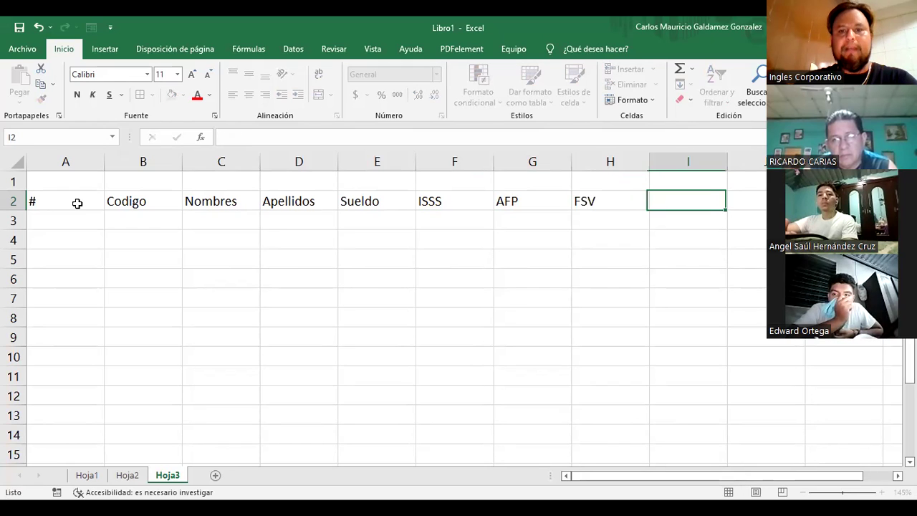
type("Renta")
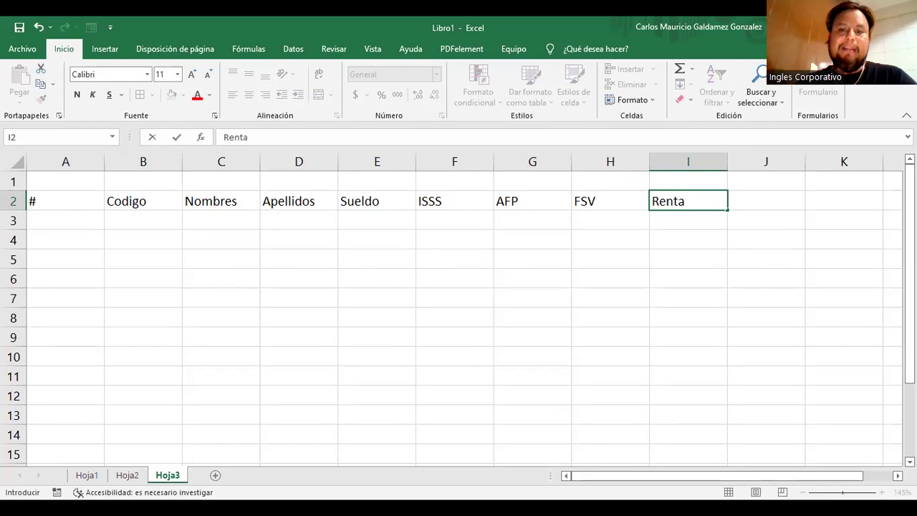
Narrow column A so it is only slightly wider than its # header.
left_click(109, 165)
double_click(105, 164)
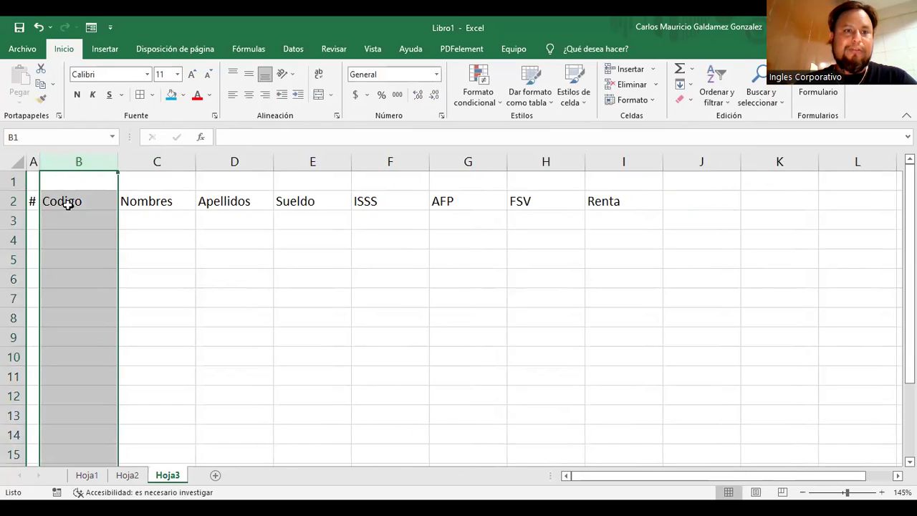
left_click_drag(43, 166, 58, 167)
Number the rows under the # header from 1 to 10 in A3:A12, extending the series from 1, 2 and 3.
left_click(36, 219)
type("1")
key("Return")
type("2")
key("Return")
type("3")
key("Return")
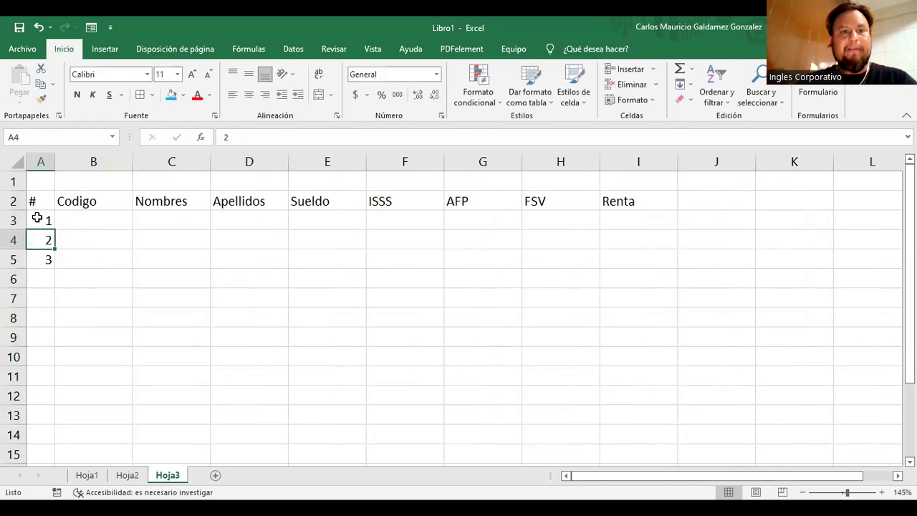
left_click_drag(37, 219, 37, 239)
key("shift+Down")
left_click_drag(54, 279, 54, 279)
left_click_drag(44, 419, 45, 399)
Enter the rates 3%, 6.25%, 7% and 10% above the ISSS, AFP, FSV and Renta headers in F1:I1.
left_click(94, 220)
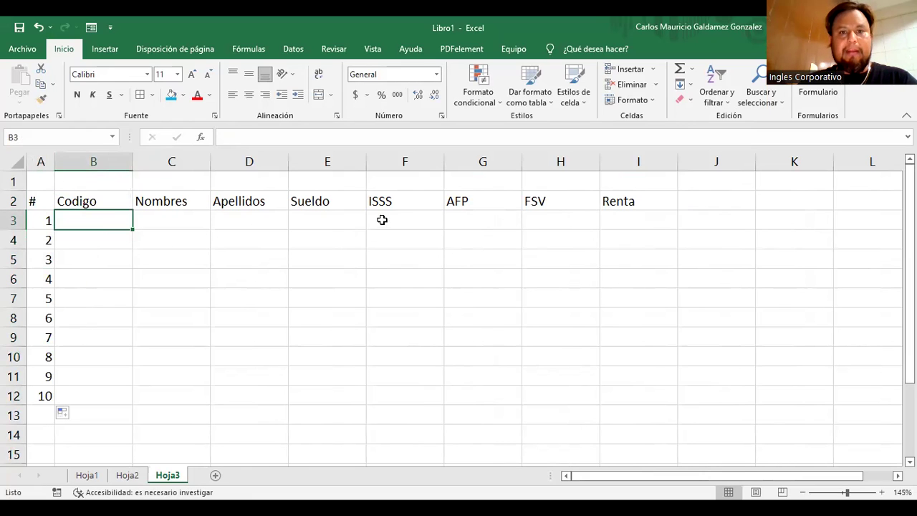
left_click(346, 217)
left_click(401, 182)
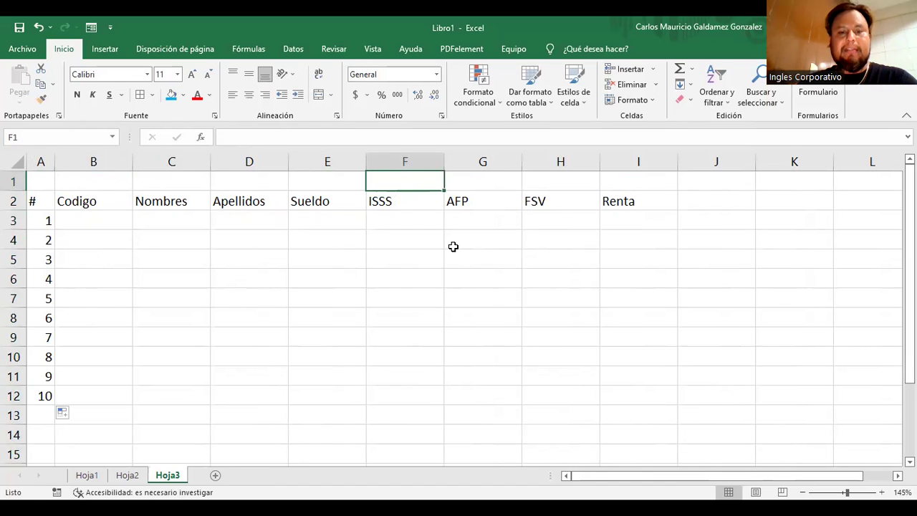
type("3%")
key("Tab")
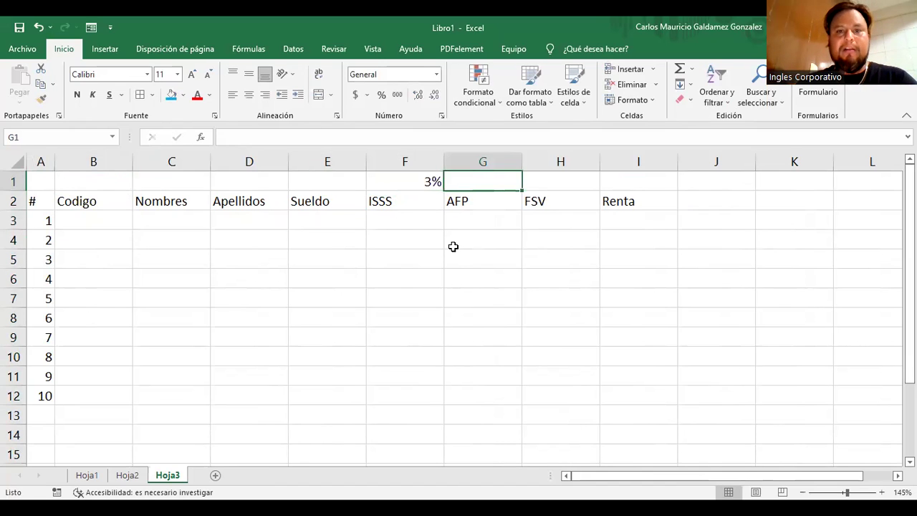
type("6.25%")
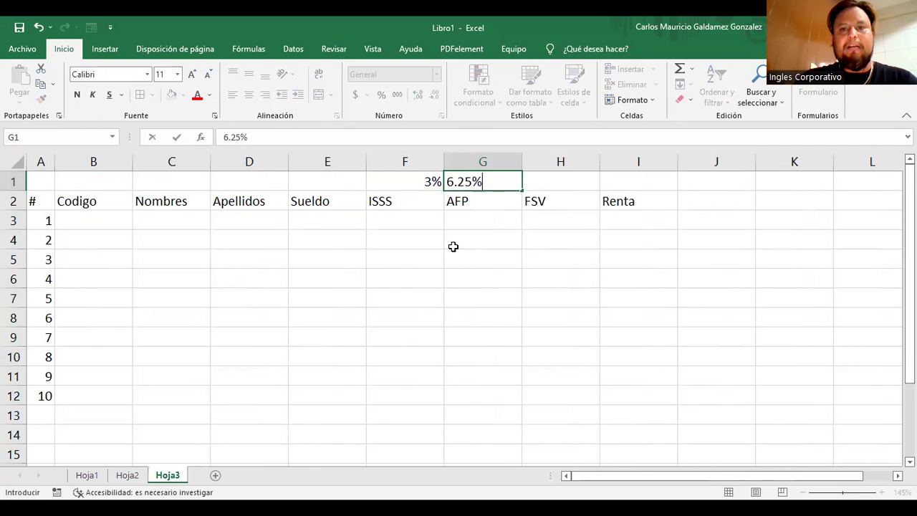
key("Tab")
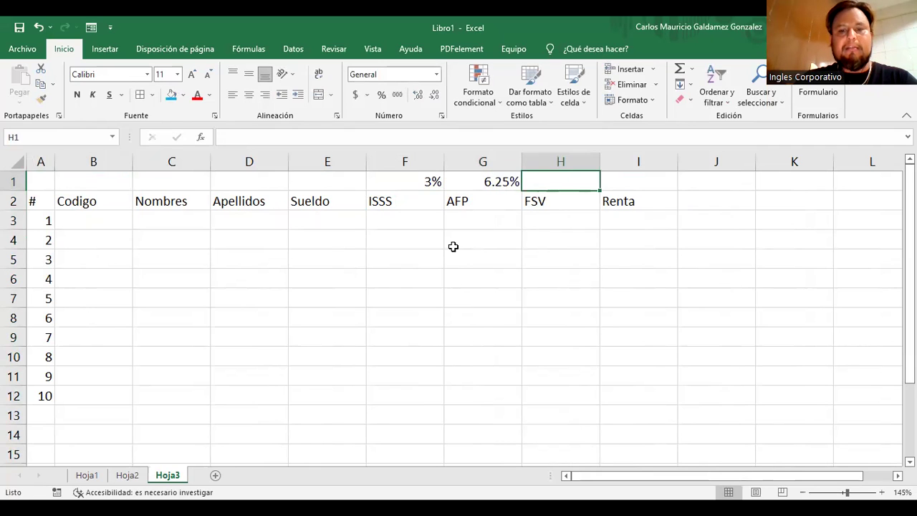
type("7%")
key("Tab")
type("10%")
key("Return")
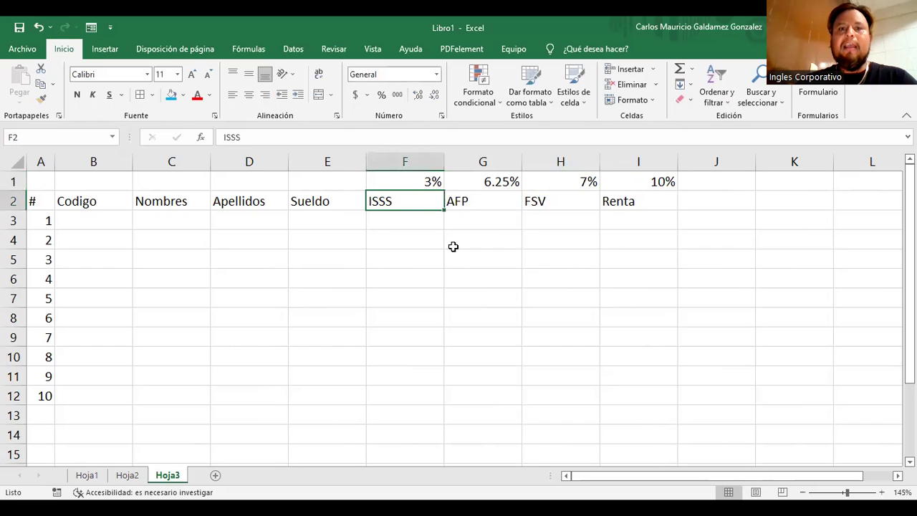
Enter a Sueldo of 350 for the first row in E3.
left_click(310, 222)
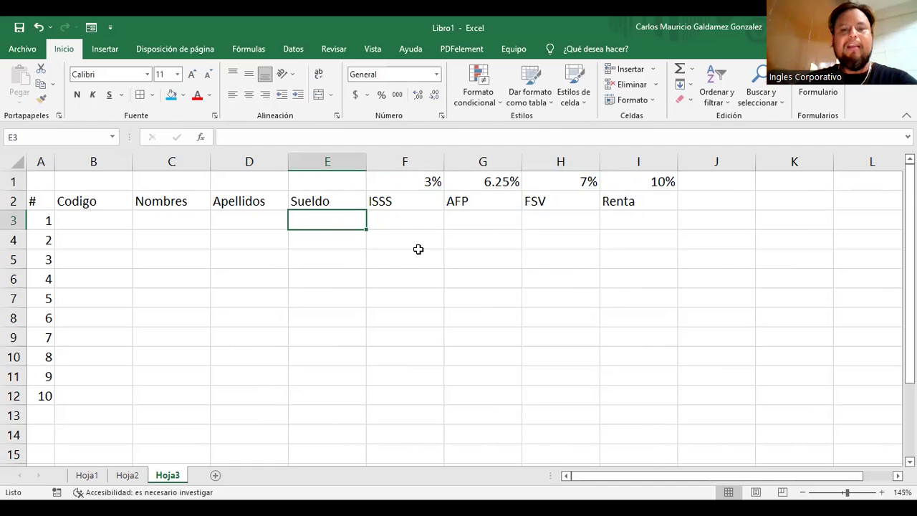
type("350")
key("Tab")
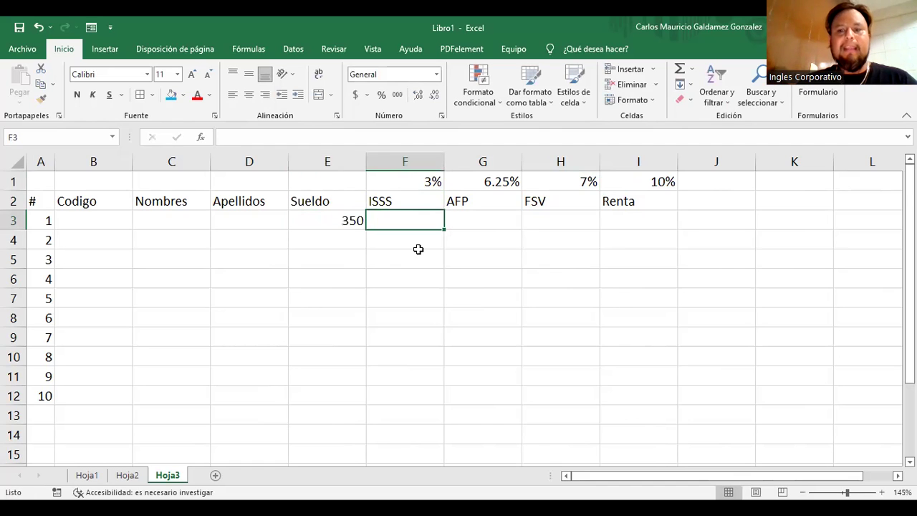
Calculate the ISSS deduction in F3 with =E3*$F$1, keeping the rate reference absolute, and review the formula.
type("=")
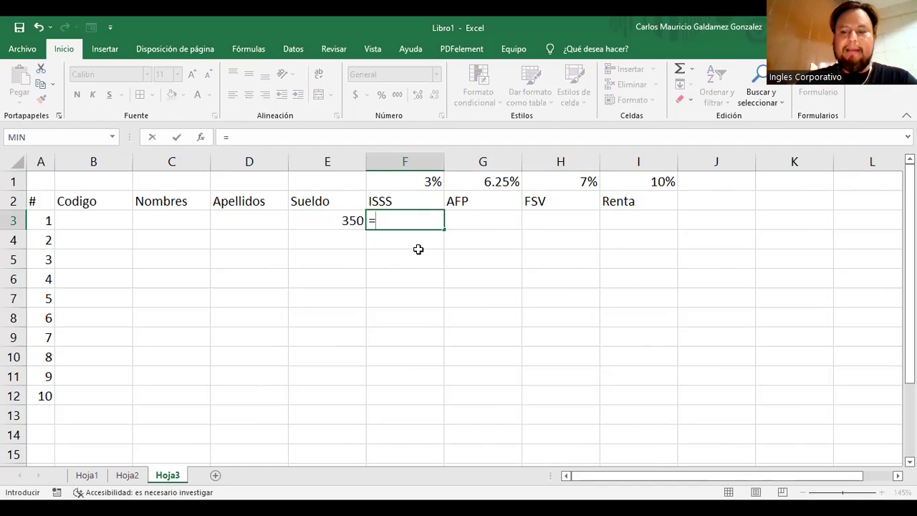
key("Left")
type("*")
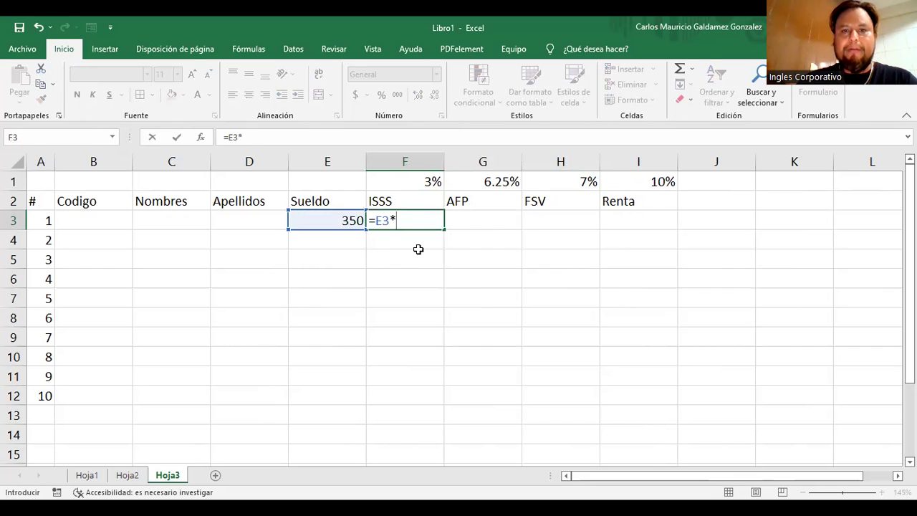
key("Up")
key("Up")
key("F4")
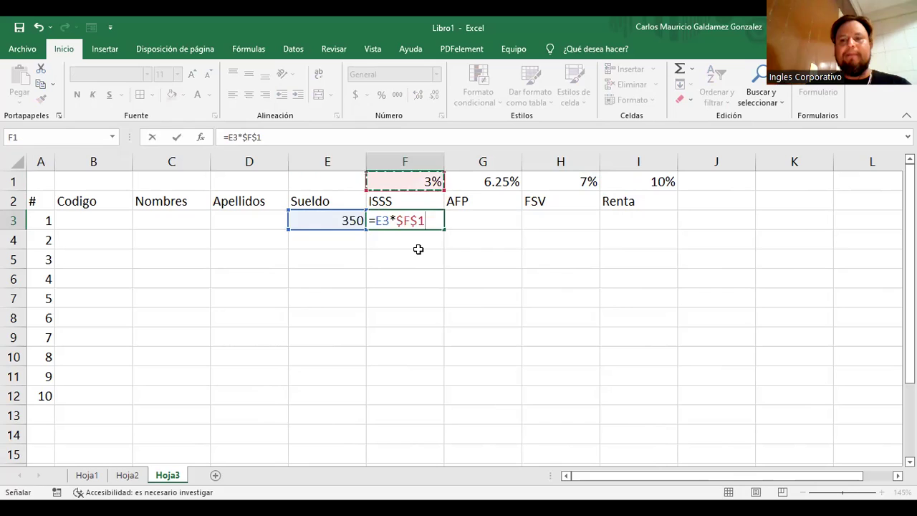
key("Return")
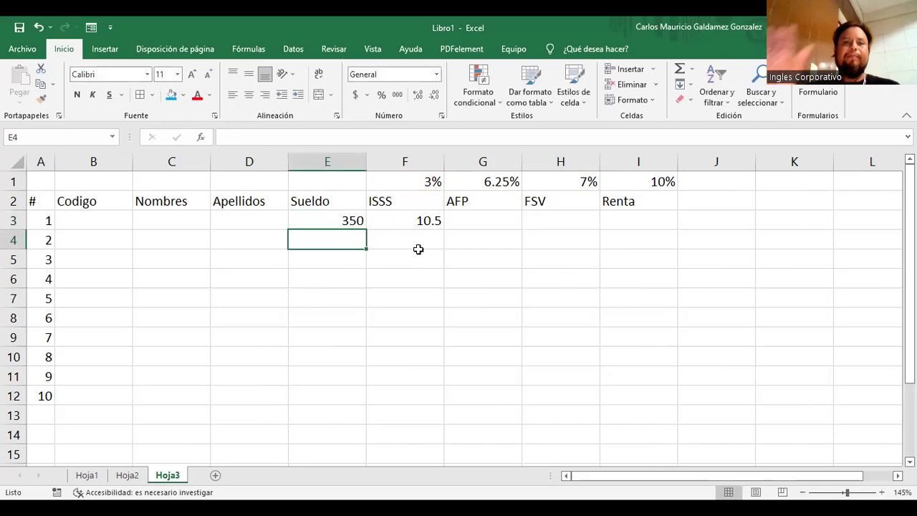
left_click(354, 220)
left_click(416, 221)
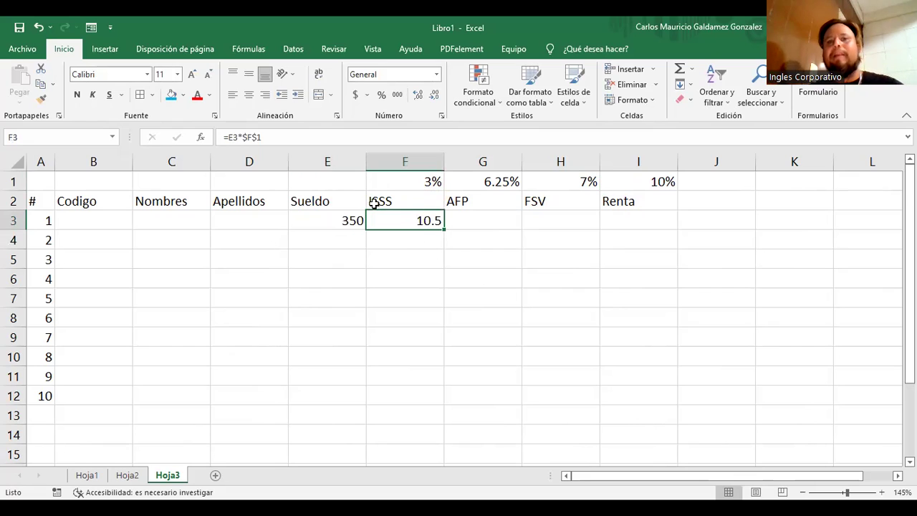
left_click(326, 222)
Calculate the AFP deduction in G3 with =E3*$G$1, using an absolute reference to the rate, and check the formula.
left_click(478, 220)
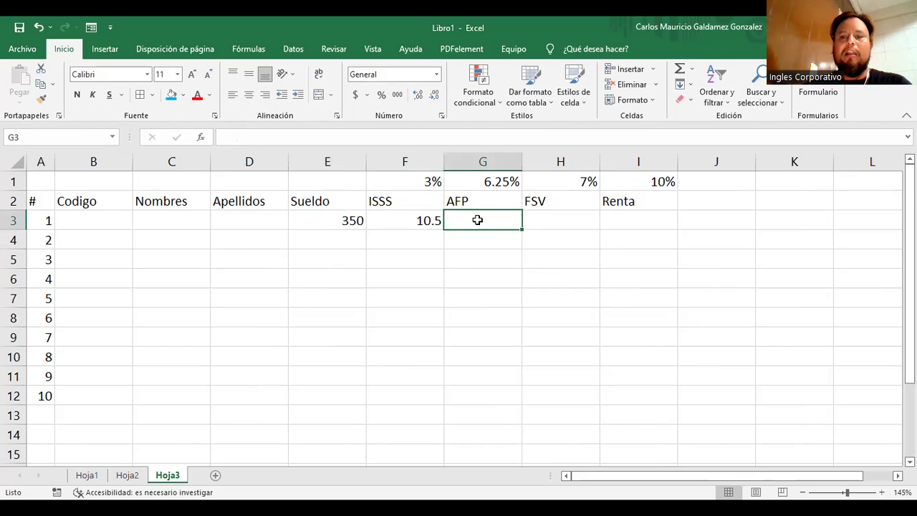
type("=")
key("Left")
key("Left")
type("*")
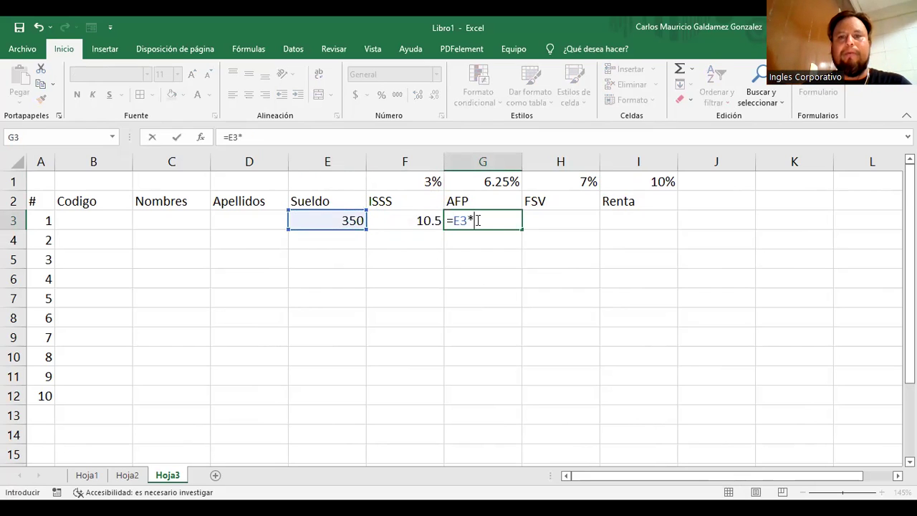
key("Up")
key("Up")
key("F4")
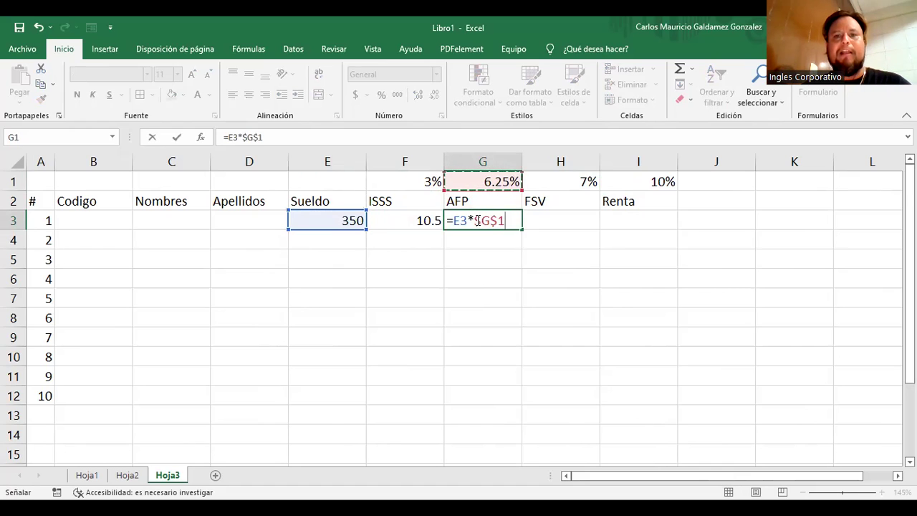
key("Return")
key("Up")
key("Right")
left_click(478, 220)
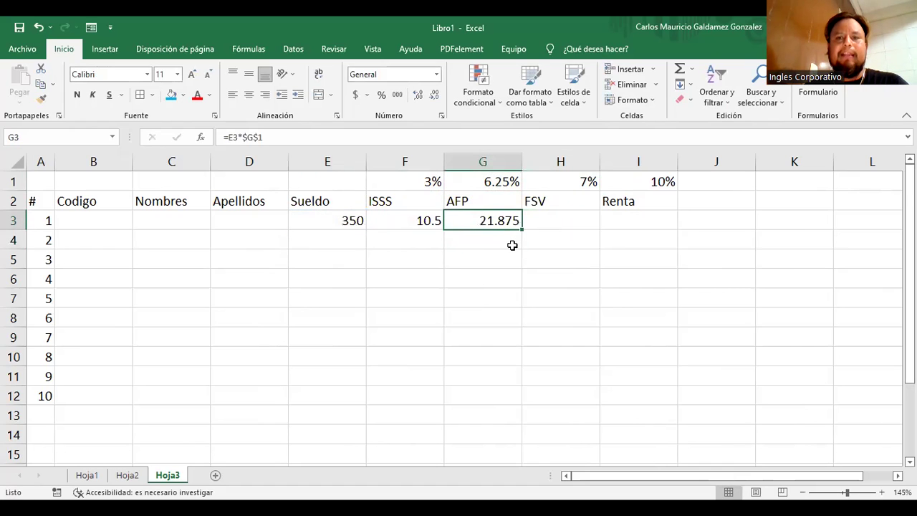
Calculate the FSV deduction in H3 with =E3*H1, leaving both references relative.
left_click(550, 218)
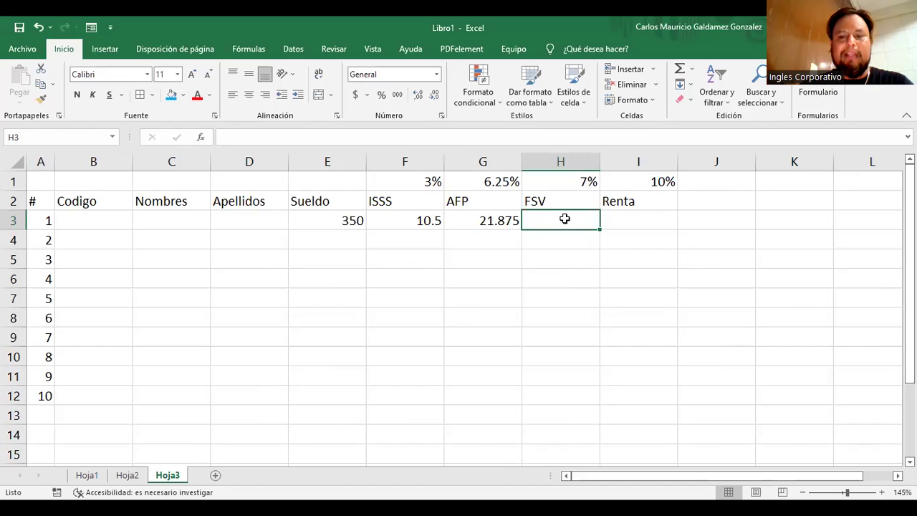
type("=")
key("Left")
key("Left")
key("Left")
type("*")
key("Up")
key("Up")
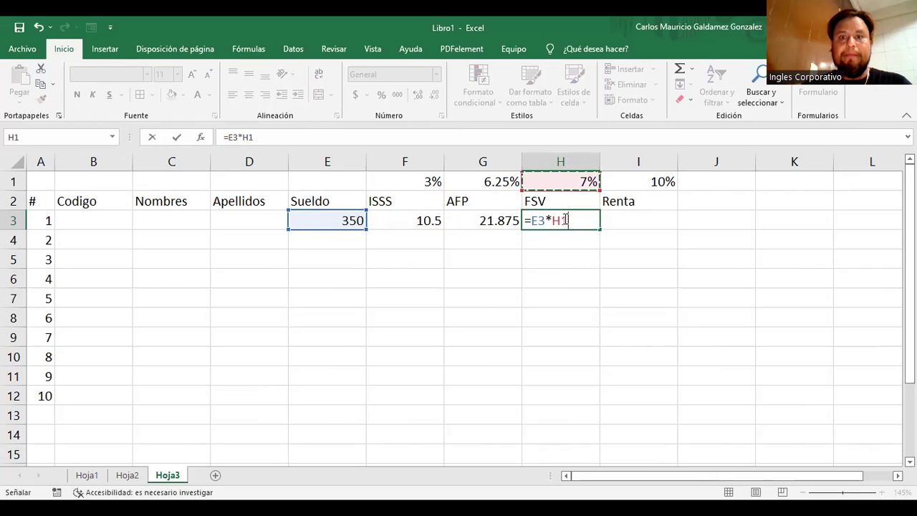
key("Return")
left_click(554, 221)
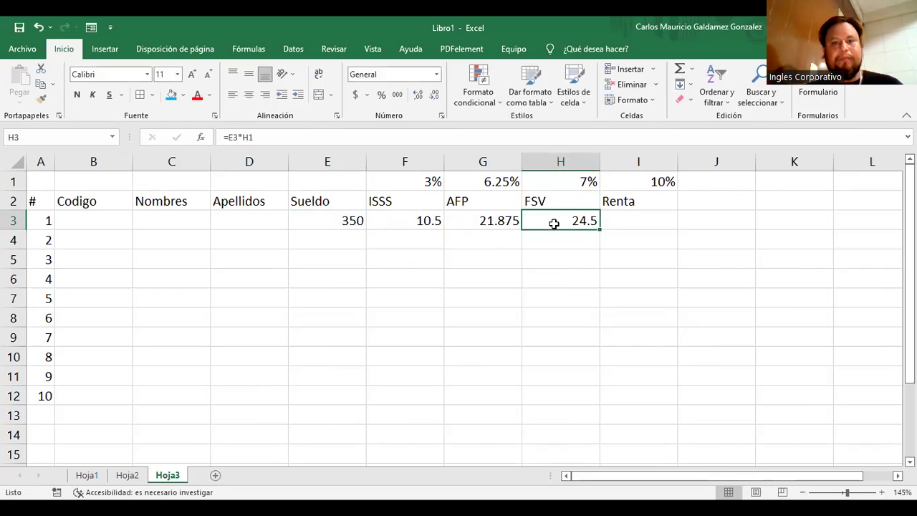
Format the first row's Sueldo, ISSS, AFP and FSV amounts in E3:H3 as Contabilidad and check the AFP formula.
left_click_drag(350, 221, 560, 221)
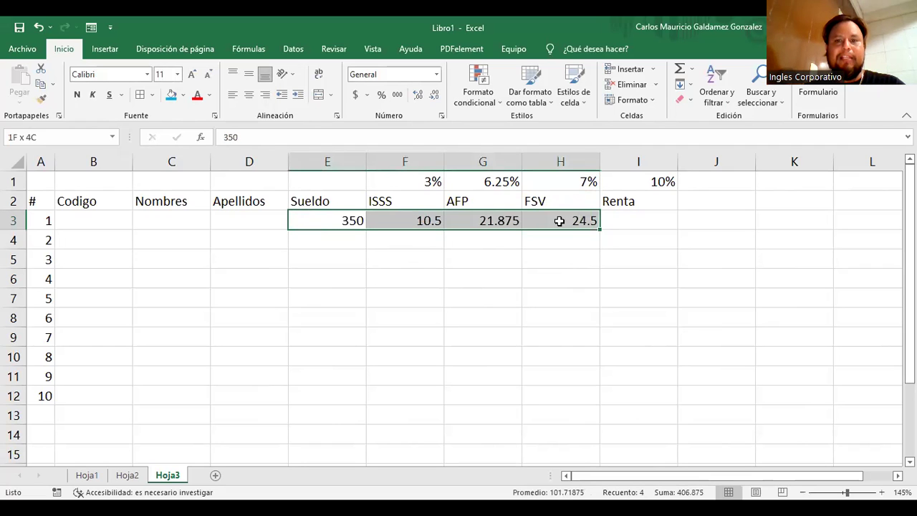
left_click(436, 74)
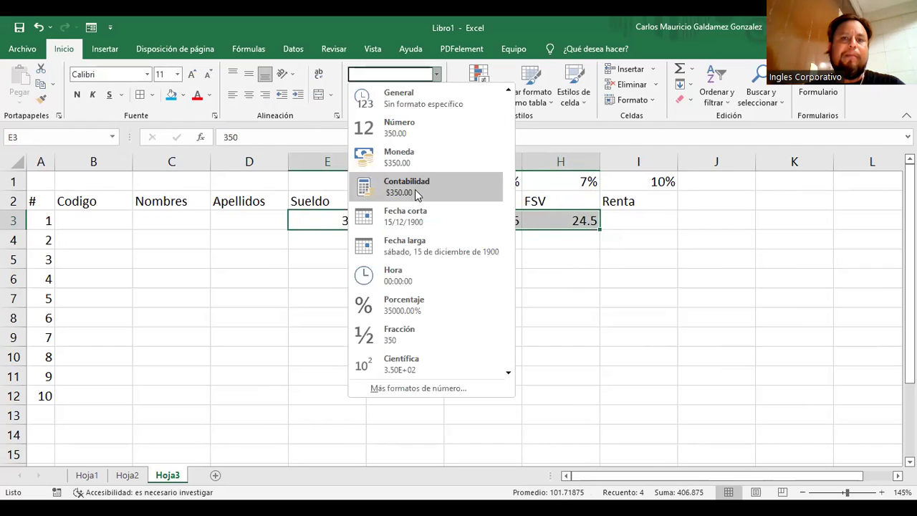
left_click(414, 190)
left_click(489, 222)
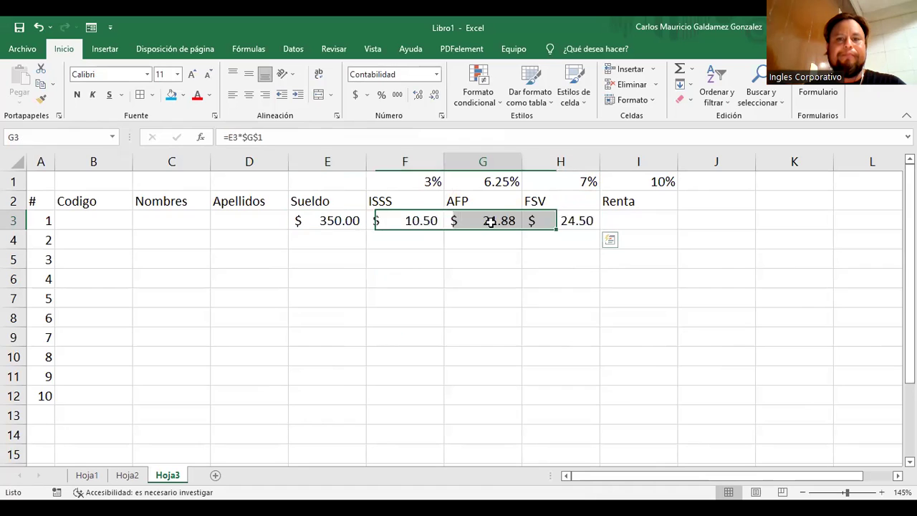
left_click_drag(384, 225, 538, 232)
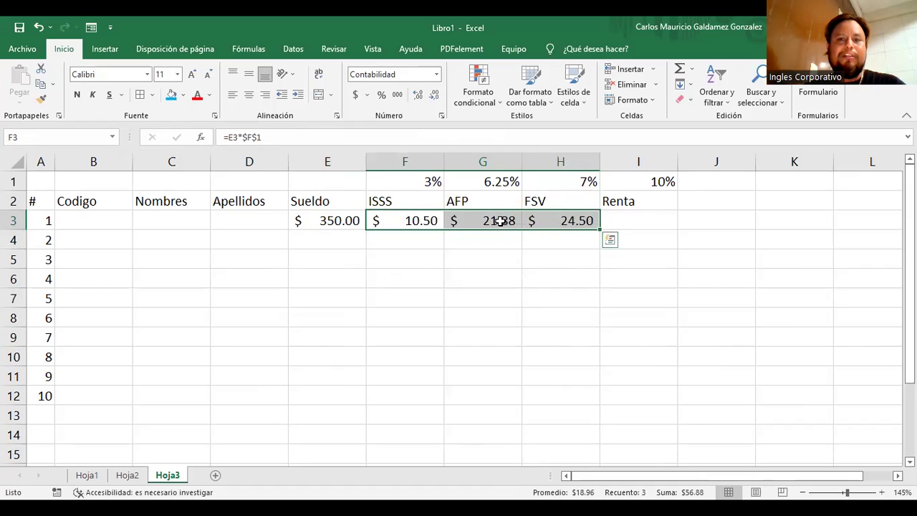
left_click(500, 222)
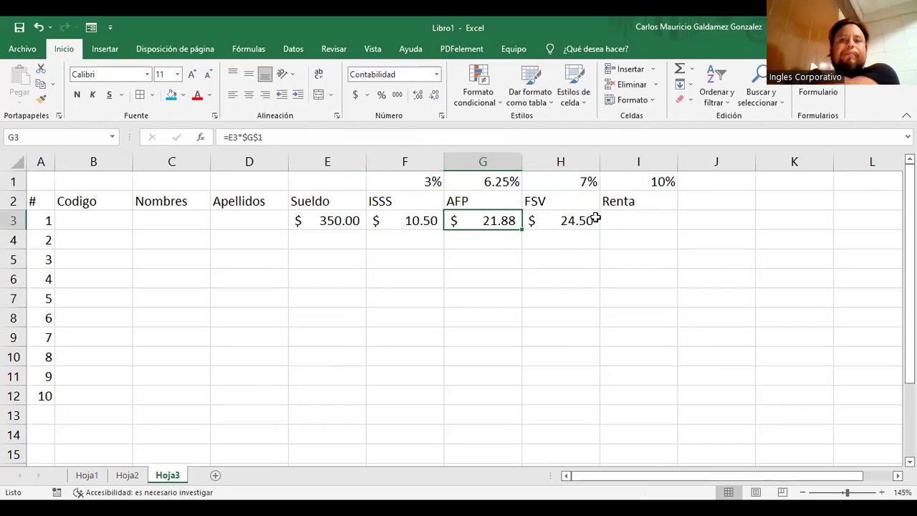
left_click(618, 220)
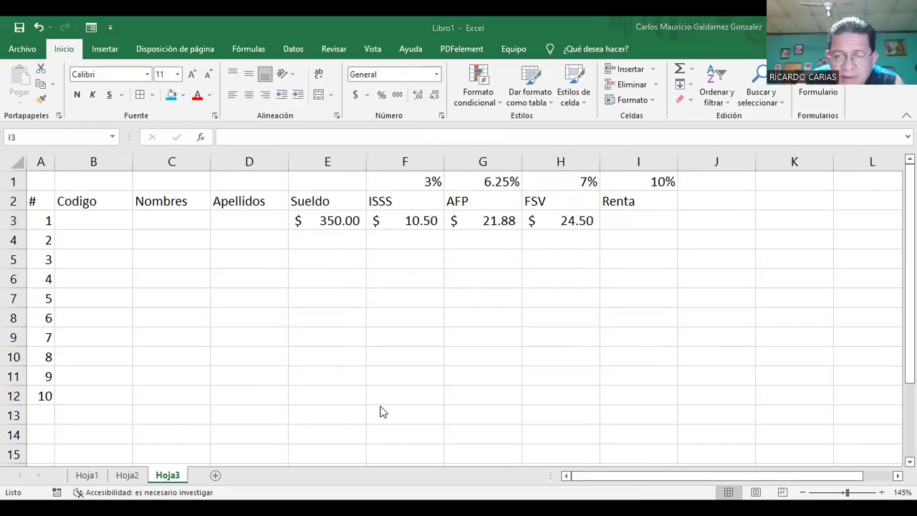
Enter a Sueldo of 400 for the second row in E4.
left_click(327, 236)
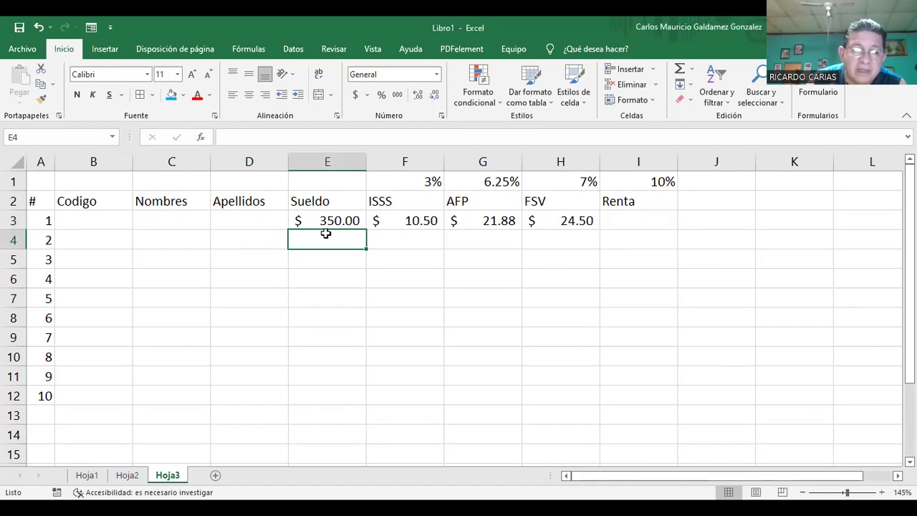
left_click(322, 218)
left_click(319, 240)
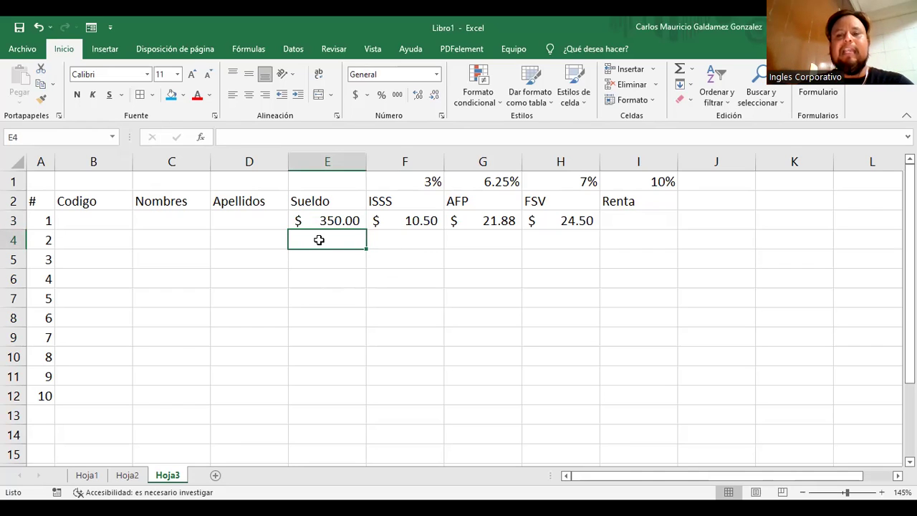
type("400")
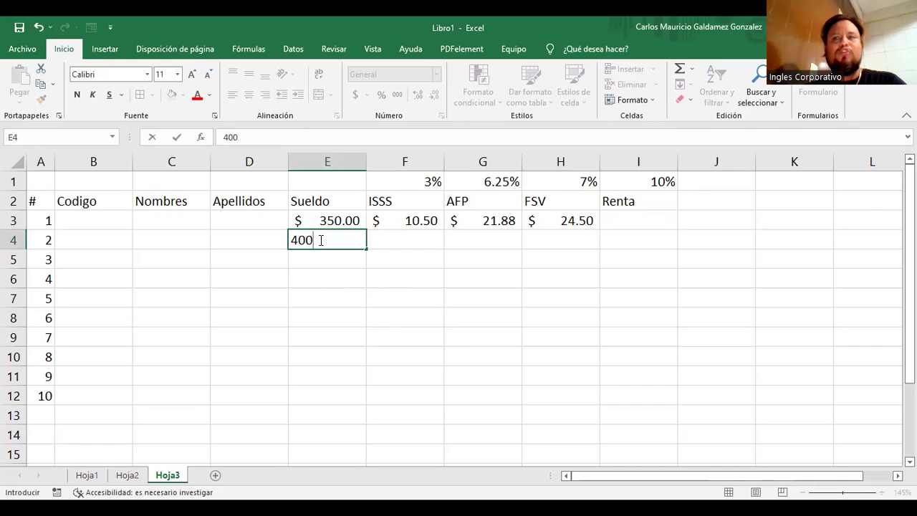
key("Return")
Calculate the second row's Renta deduction in I4 with =E4*I1, leaving both references relative.
key("Right")
key("Right")
key("Right")
key("Right")
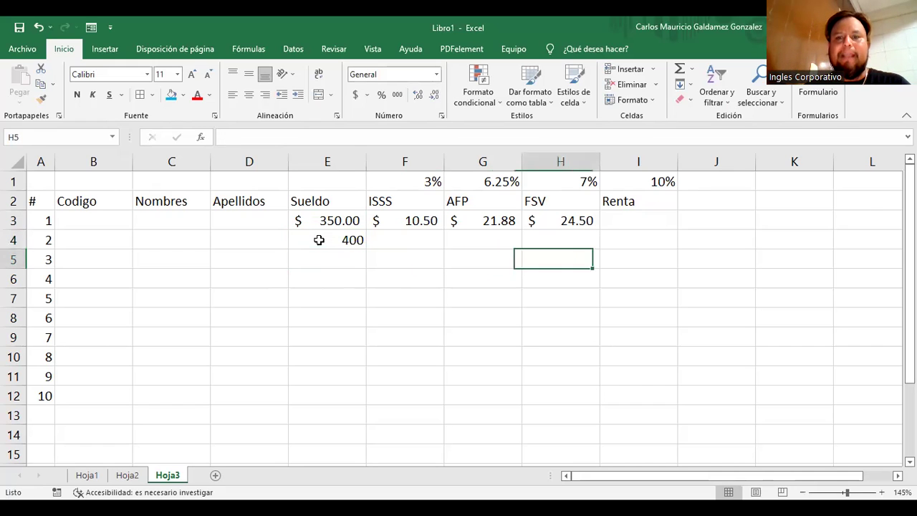
key("Up")
type("=")
key("Left")
key("Left")
key("Left")
key("Left")
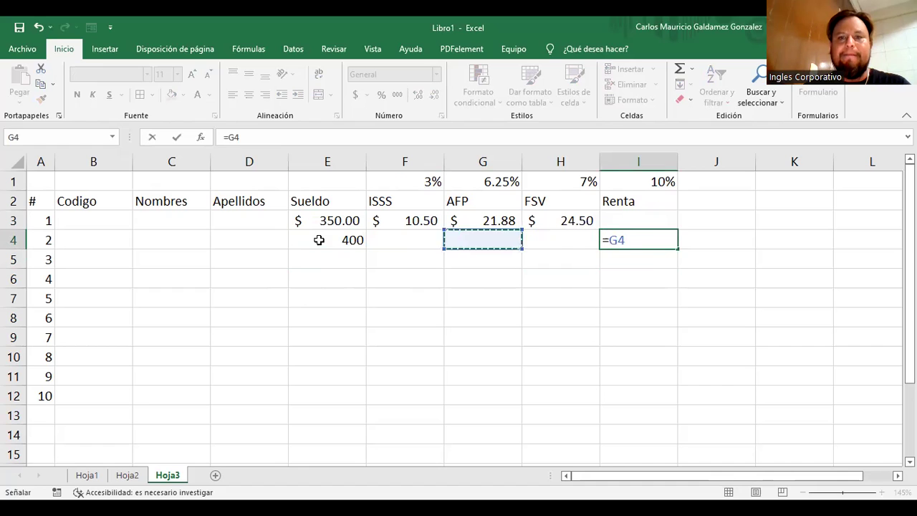
type("*")
key("Up")
key("Up")
key("Up")
key("Return")
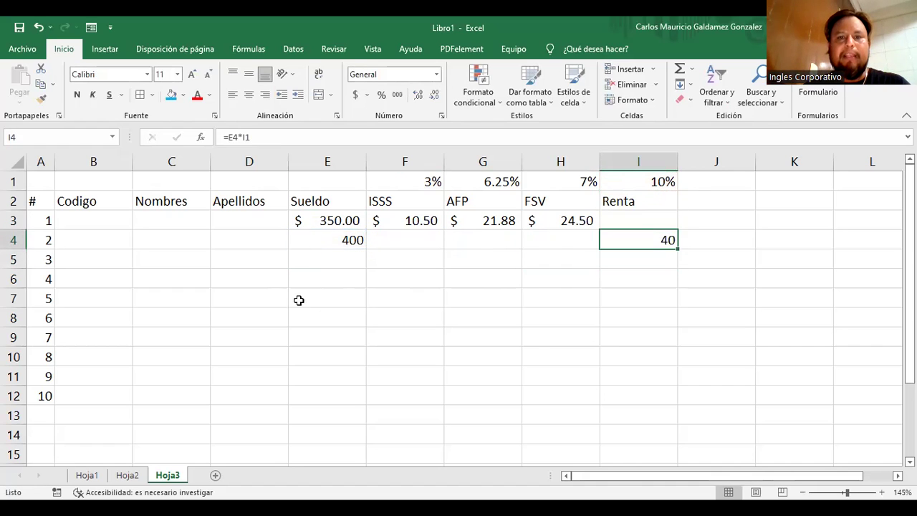
Format the second row's Sueldo in E4 and Renta in I4 as Contabilidad.
left_click(328, 241, "ctrl")
left_click(436, 75)
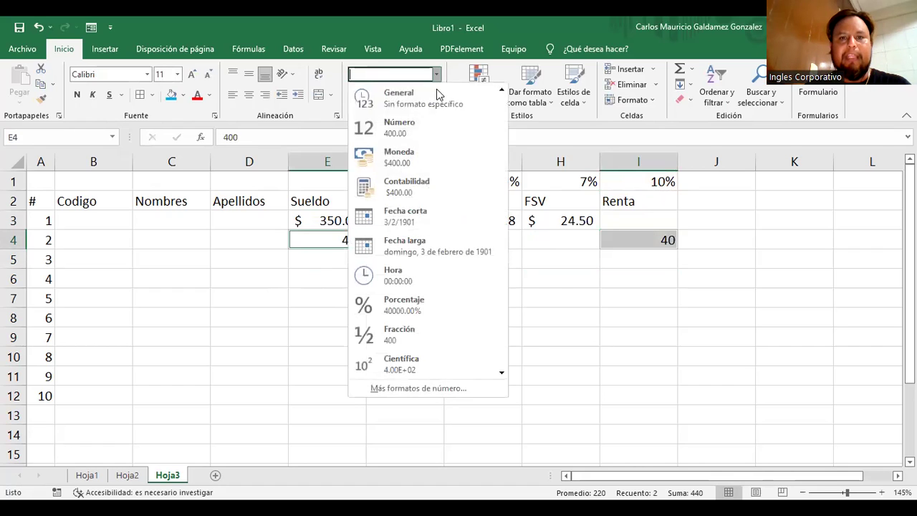
left_click(406, 179)
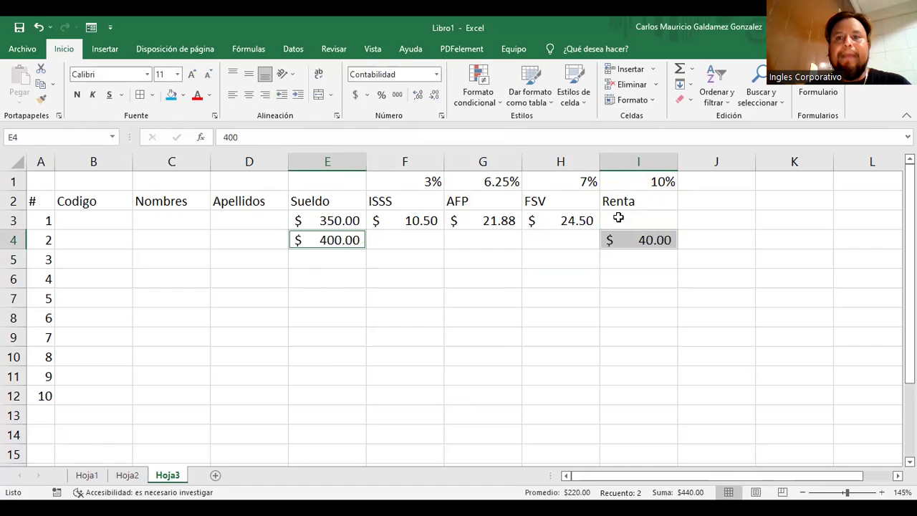
Try a Renta of 0 for the first row in I3, and clear the cell again.
left_click(620, 219)
left_click(328, 222)
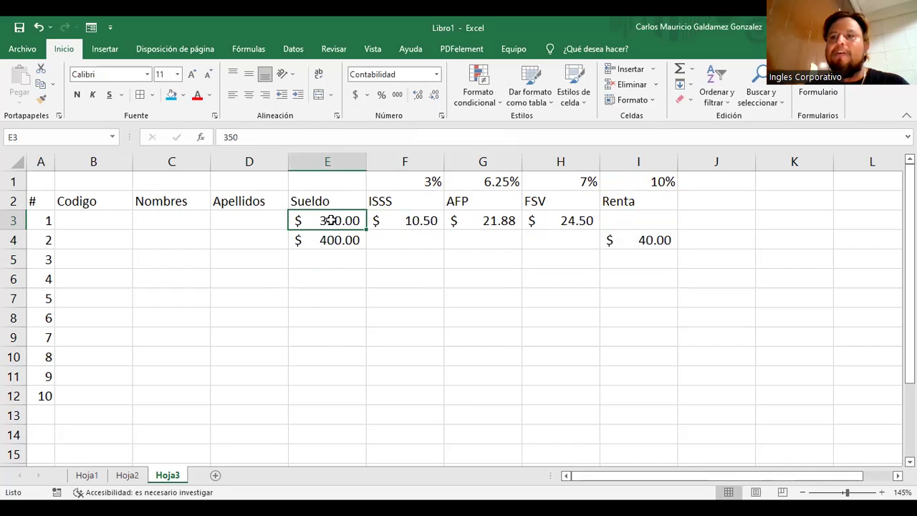
left_click(655, 220)
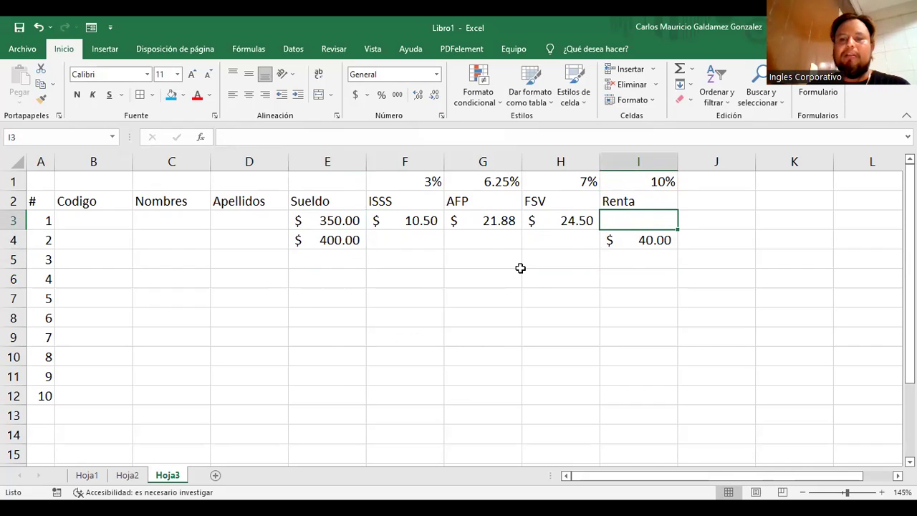
type("0")
key("Return")
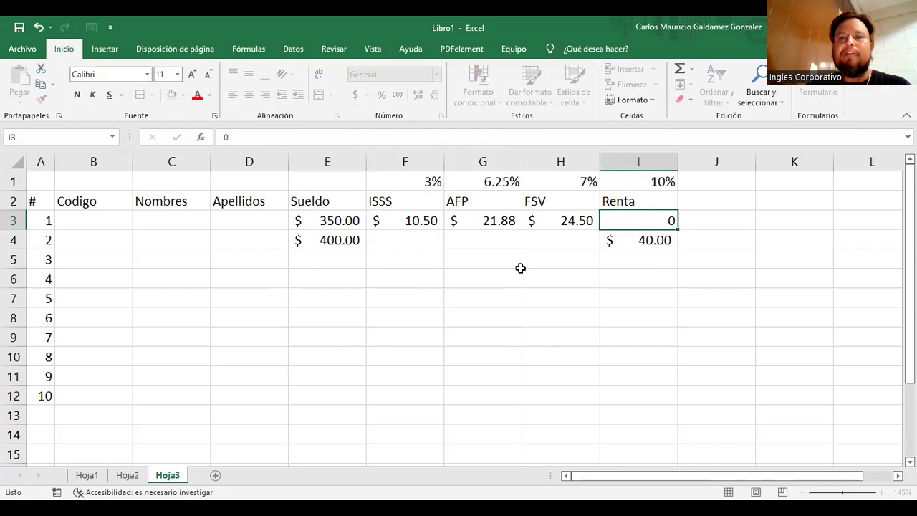
key("Up")
key("Delete")
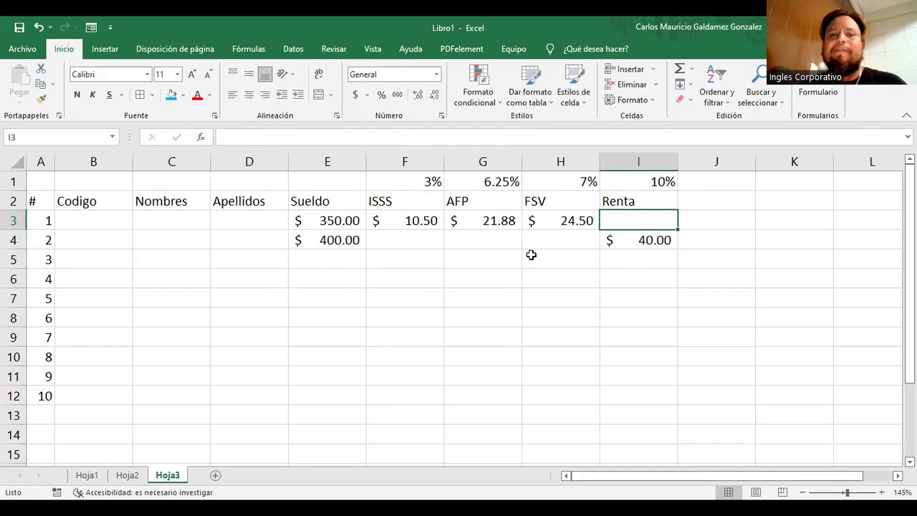
left_click(354, 315)
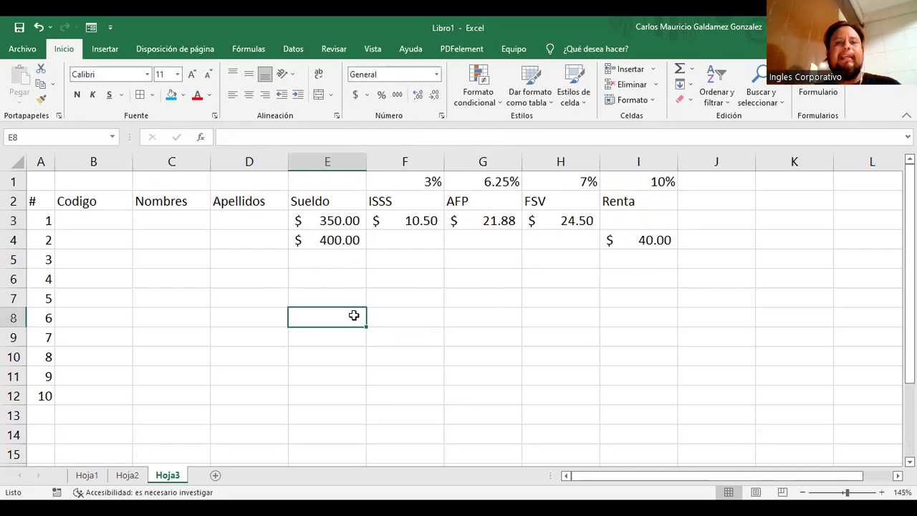
left_click(37, 203)
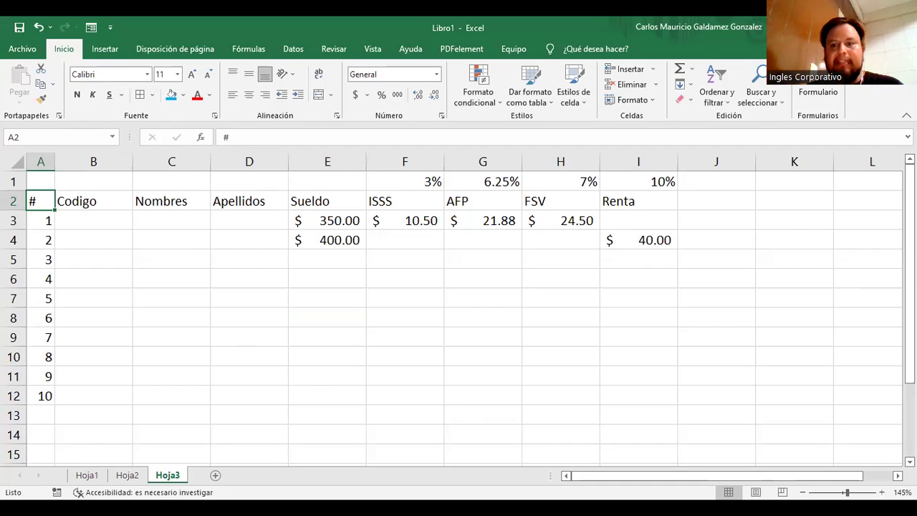
Switch to the slide presentation and go through the remaining slides on relative and absolute references up to the final slide.
key("alt+Tab")
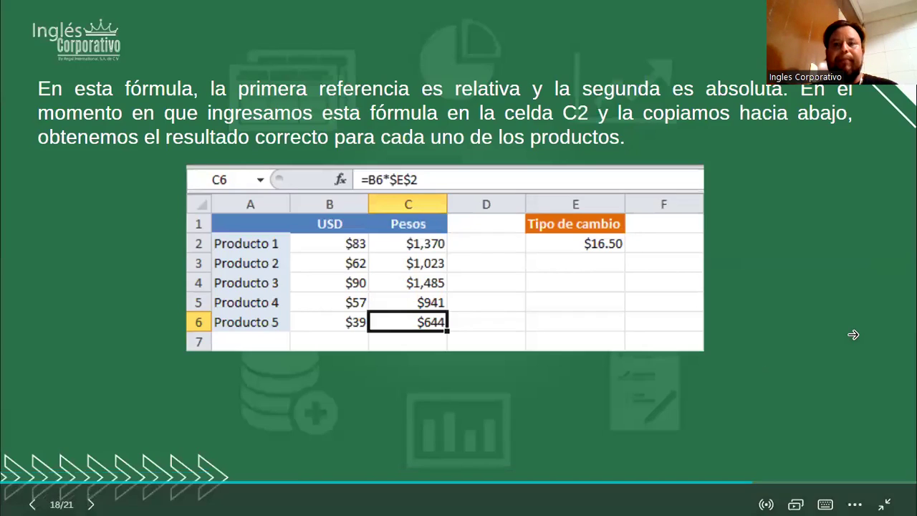
left_click(854, 334)
left_click(758, 350)
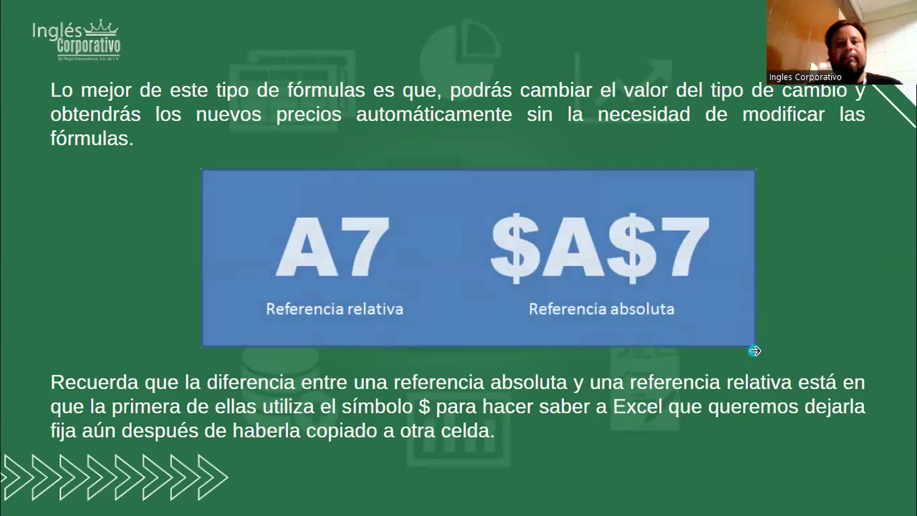
left_click(752, 343)
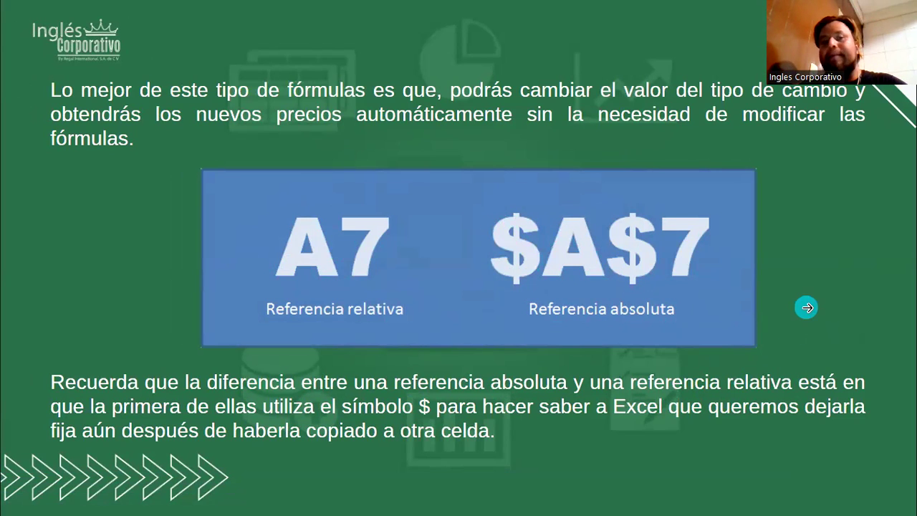
left_click(806, 306)
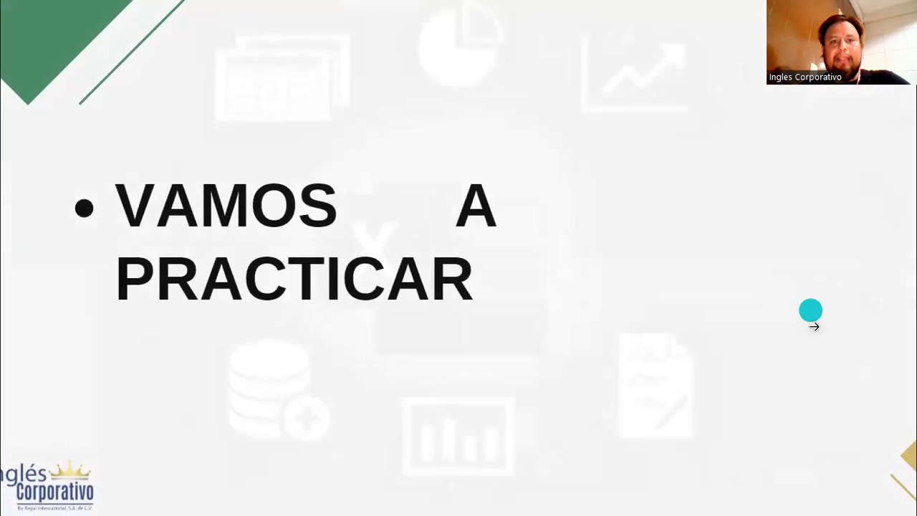
left_click(796, 332)
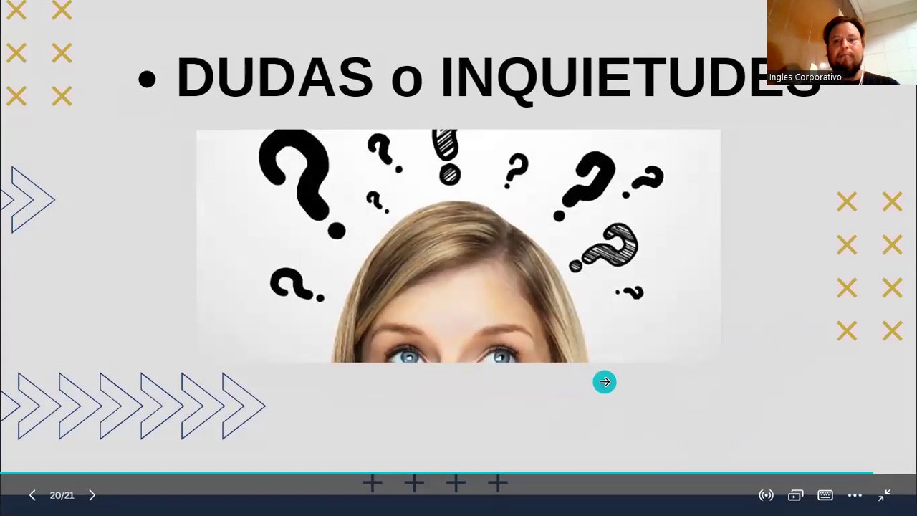
left_click(780, 361)
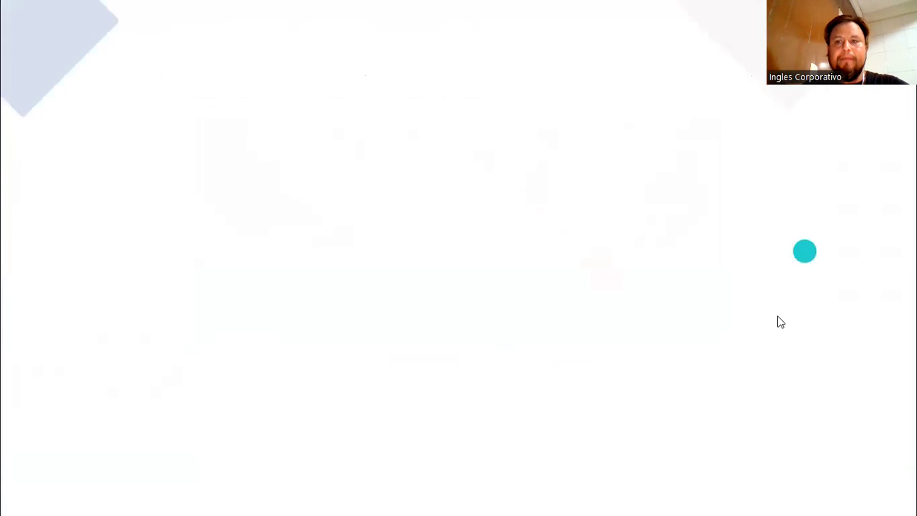